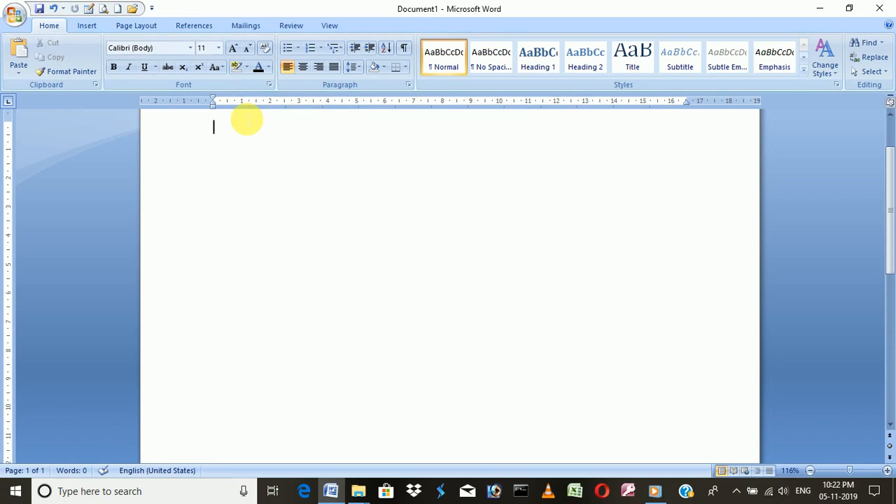
- Fill the blank document with two sets of the three sample paragraphs that begin "On the Insert tab, the galleries include items"
{"action": "type", "text": "On the Insert tab, the galleries include items that are designed to coordinate with the overall look of your document. You can use these galleries to insert tables, headers, footers, lists, cover pages, and other document building blocks. When you create pictures, charts, or diagrams, they also coordinate with your current document look. You can easily change the formatting of selected text in the document text by choosing a look for the selected text from the Quick Styles gallery on the Home tab. You can also format text directly by using the other controls on the Home tab. Most controls offer a choice of using the look from the current theme or using a format that you specify directly. To change the overall look of your document, choose new Theme elements on the Page Layout tab. To change the looks available in the Quick Style gallery, use the Change Current Quick Style Set command. Both the Themes gallery and the Quick Styles gallery provide reset commands so that you can always restore the look of your document to the original contained in your current template."}
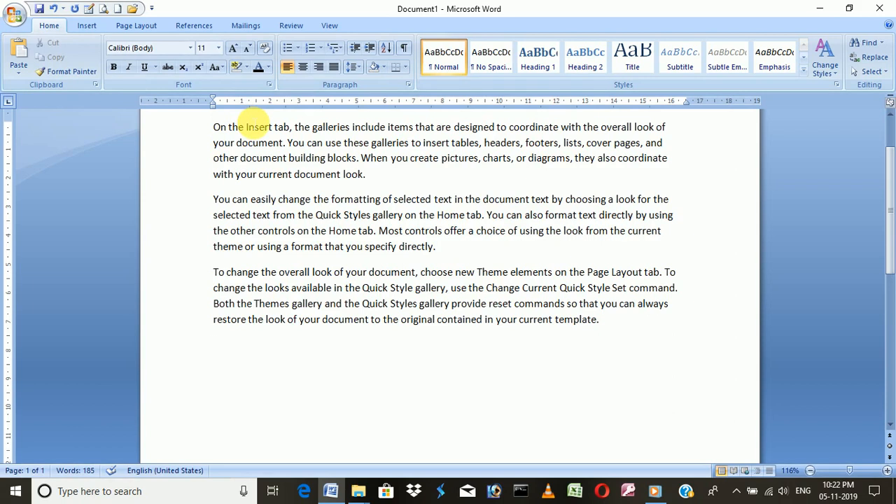
{"action": "type", "text": "On the Insert tab, the galleries include items that are designed to coordinate with the overall look of your document. You can use these galleries to insert tables, headers, footers, lists, cover pages, and other document building blocks. When you create pictures, charts, or diagrams, they also coordinate with your current document look. You can easily change the formatting of selected text in the document text by choosing a look for the selected text from the Quick Styles gallery on the Home tab. You can also format text directly by using the other controls on the Home tab. Most controls offer a choice of using the look from the current theme or using a format that you specify directly. To change the overall look of your document, choose new Theme elements on the Page Layout tab. To change the looks available in the Quick Style gallery, use the Change Current Quick Style Set command. Both the Themes gallery and the Quick Styles gallery provide reset commands so that you can always restore the look of your document to the original contained in your current template."}
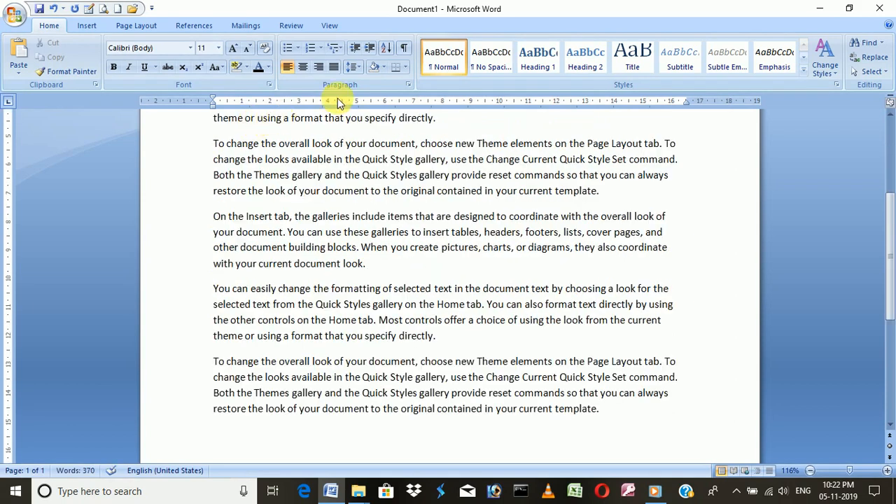
{"action": "scroll", "coordinate": [344, 155], "scroll_direction": "up", "scroll_amount": 5}
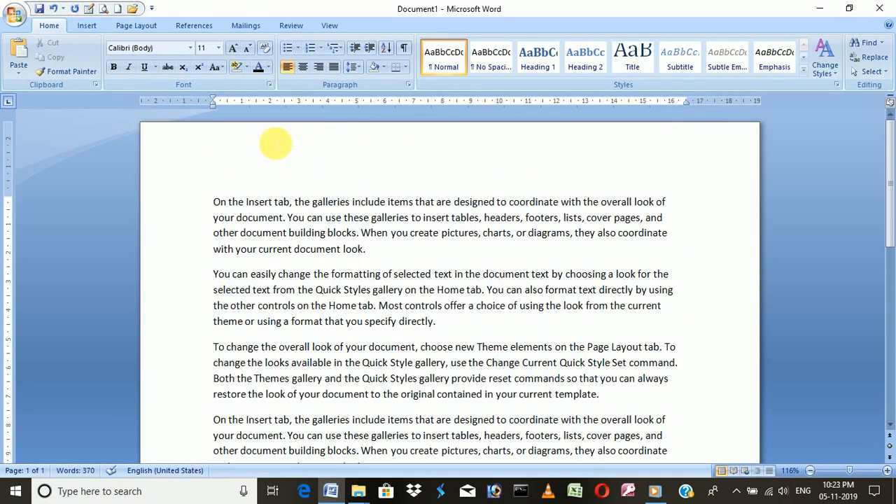
{"action": "scroll", "coordinate": [245, 184], "scroll_direction": "down", "scroll_amount": 5}
{"action": "scroll", "coordinate": [256, 176], "scroll_direction": "up", "scroll_amount": 5}
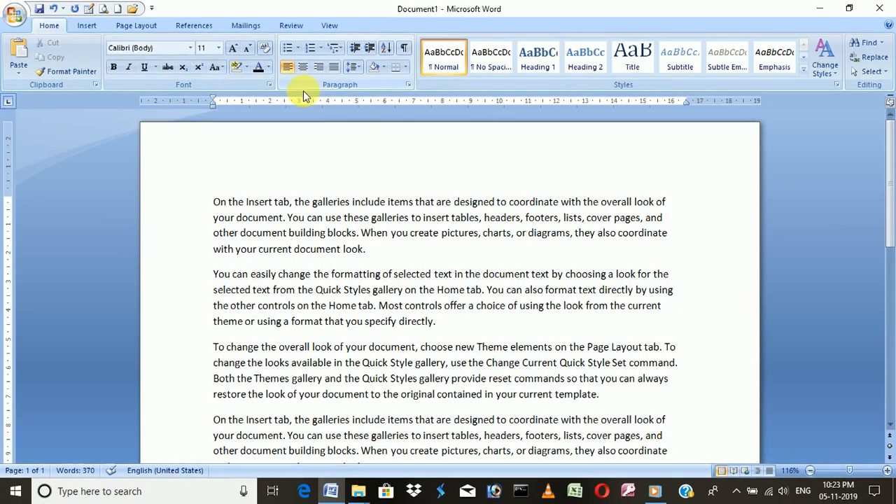
- Try justified alignment on the empty last line and return it to left alignment
{"action": "left_click", "coordinate": [291, 67]}
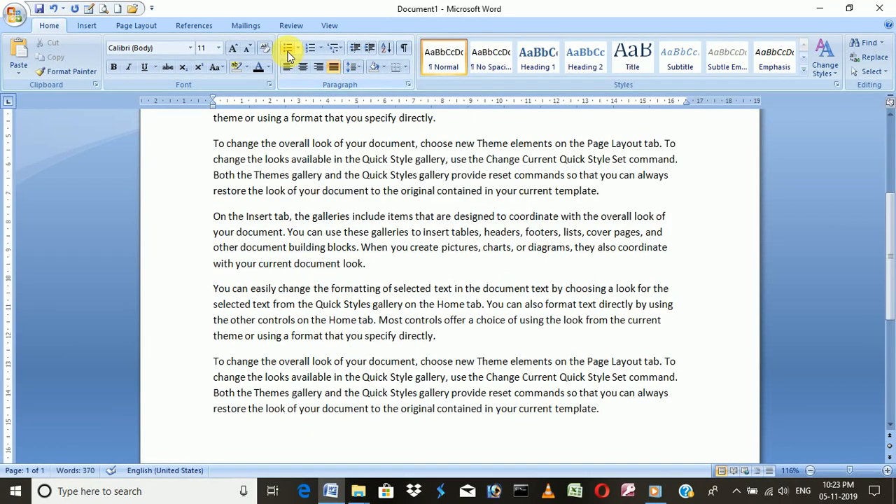
{"action": "left_click", "coordinate": [288, 68]}
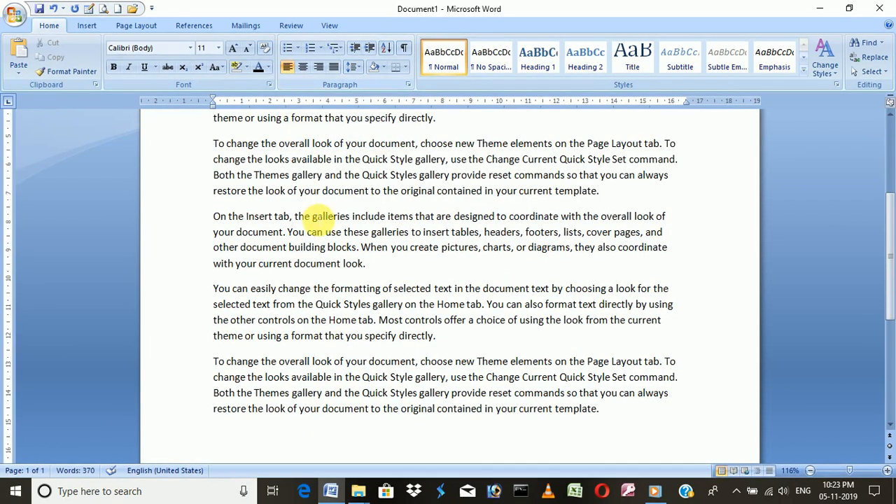
- Select the first paragraph and try centered, justified and right alignment on it
{"action": "scroll", "coordinate": [323, 227], "scroll_direction": "up", "scroll_amount": 4}
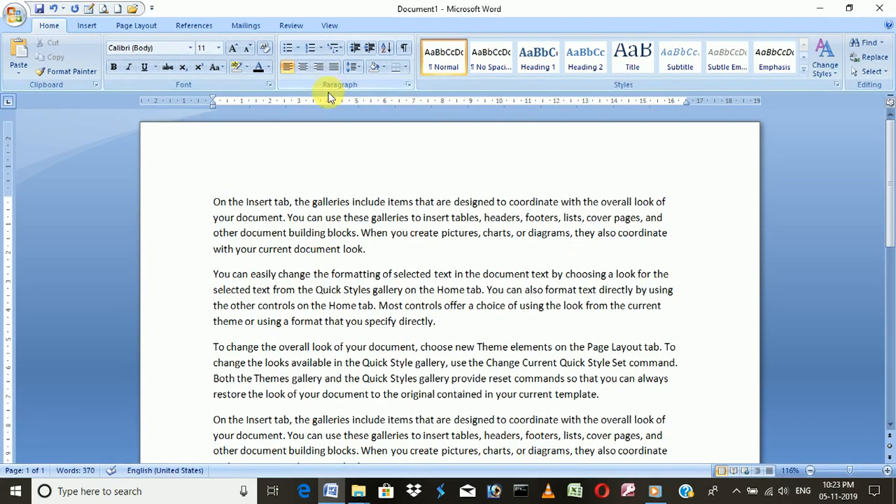
{"action": "left_click_drag", "start_coordinate": [369, 249], "coordinate": [161, 194]}
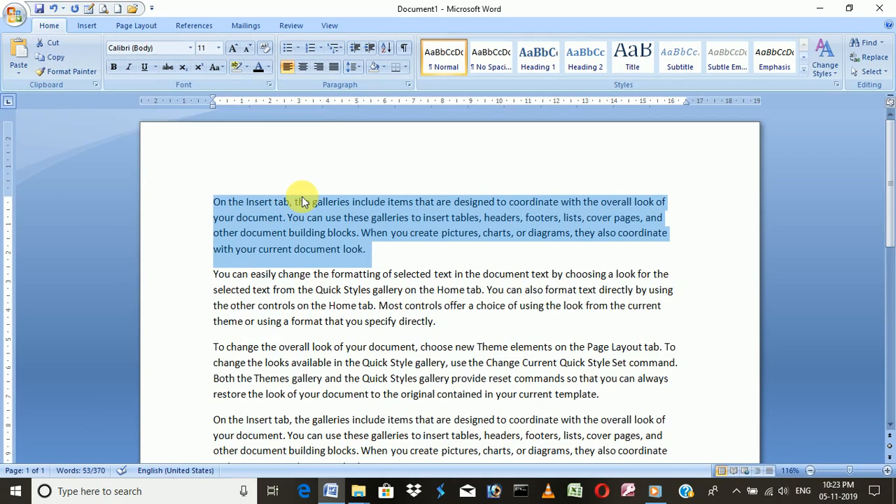
{"action": "left_click", "coordinate": [306, 66]}
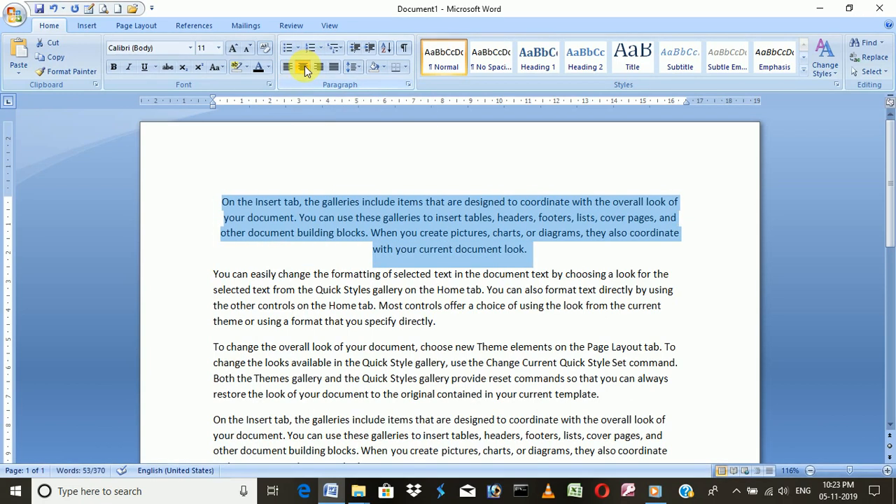
{"action": "left_click", "coordinate": [335, 70]}
{"action": "left_click", "coordinate": [323, 68]}
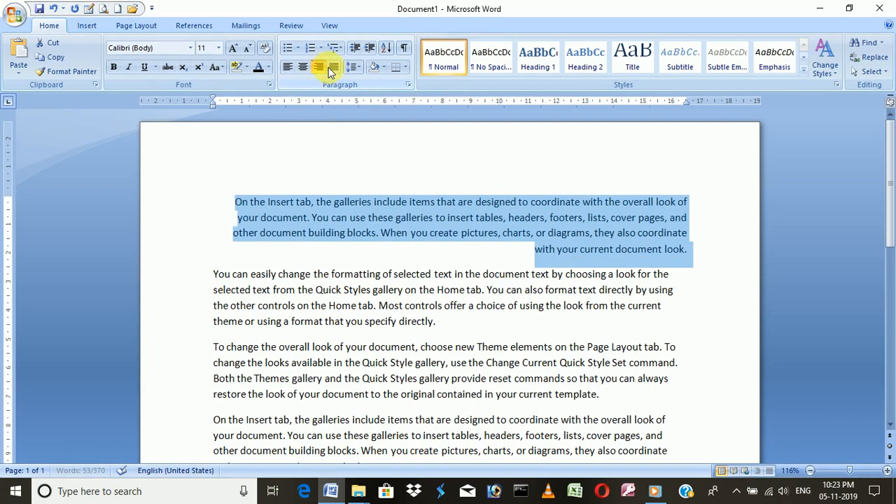
{"action": "left_click", "coordinate": [333, 67]}
{"action": "left_click", "coordinate": [317, 67]}
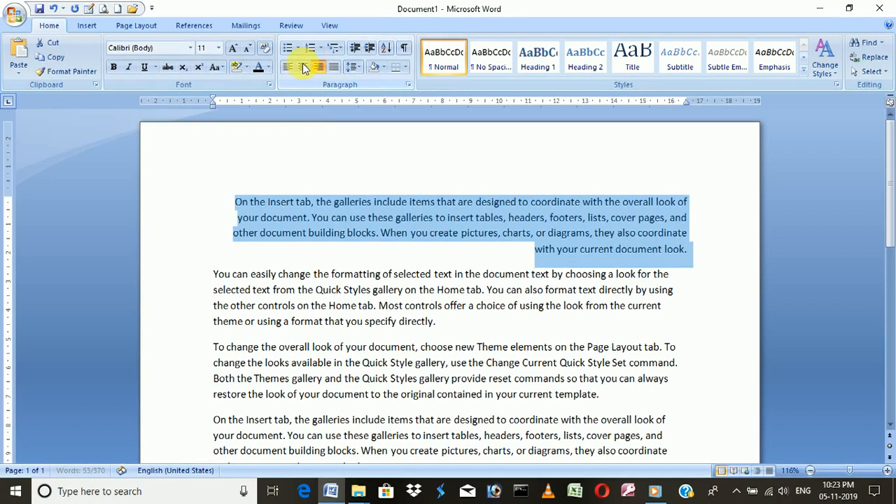
- Cycle the selected first paragraph through centered, left, right and justified alignment
{"action": "left_click", "coordinate": [303, 66]}
{"action": "left_click", "coordinate": [287, 66]}
{"action": "left_click", "coordinate": [302, 66]}
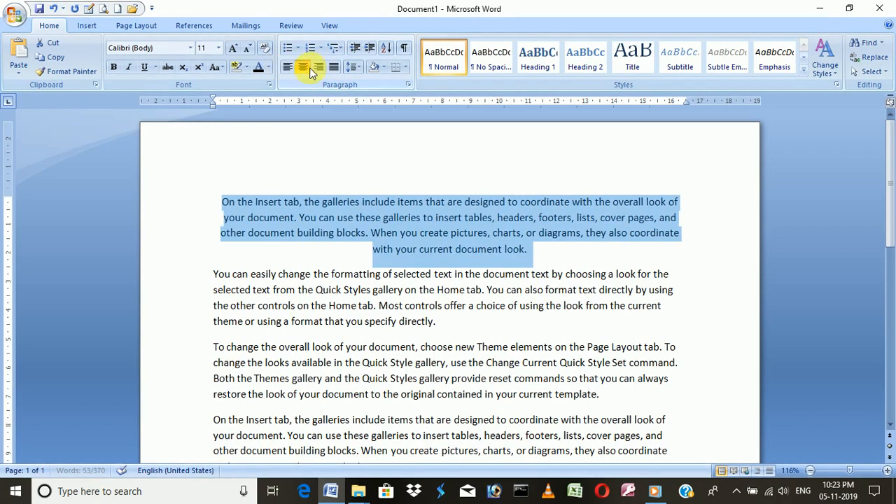
{"action": "left_click", "coordinate": [318, 67]}
{"action": "left_click", "coordinate": [334, 67]}
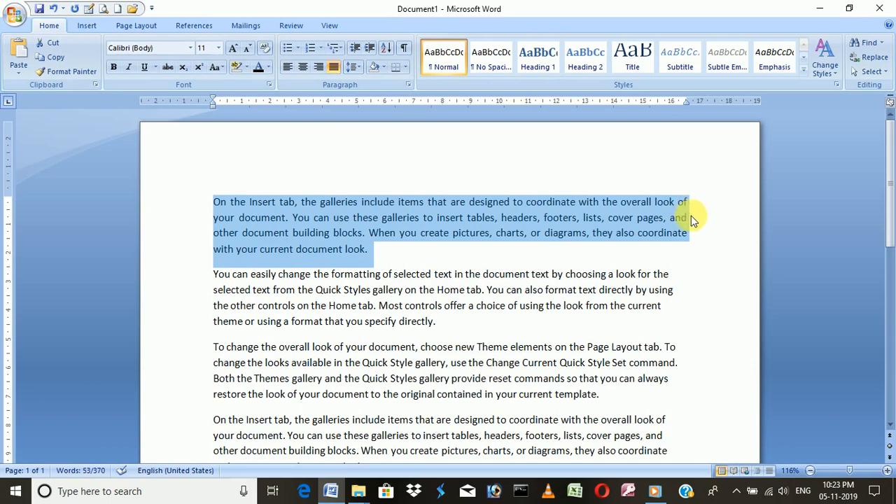
- Compare right, centered and left alignment on the first paragraph, and finish with it justified
{"action": "left_click", "coordinate": [316, 70]}
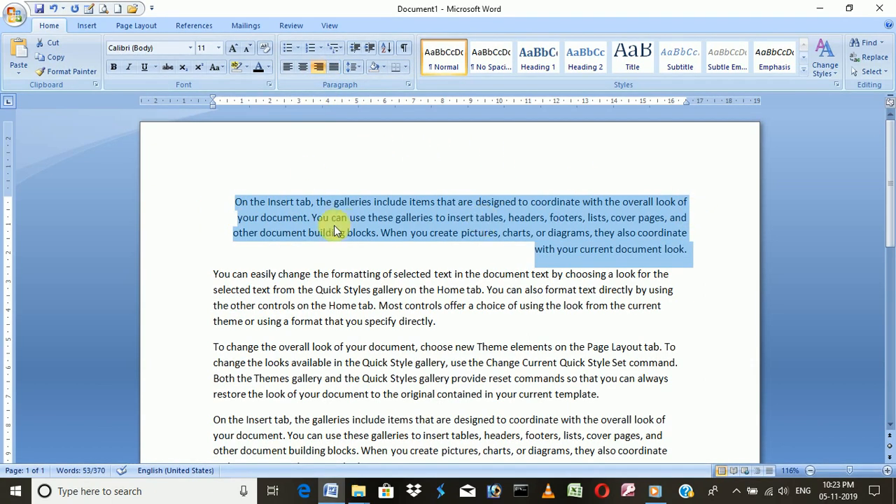
{"action": "left_click", "coordinate": [302, 68]}
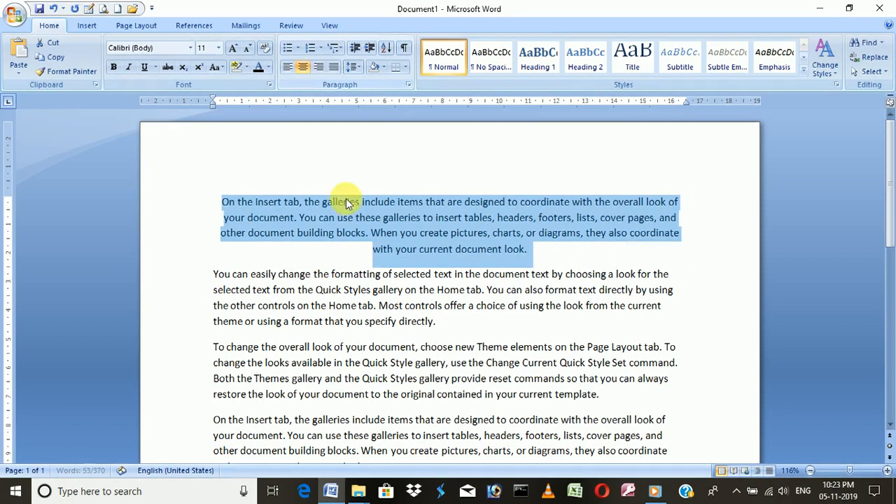
{"action": "left_click", "coordinate": [289, 70]}
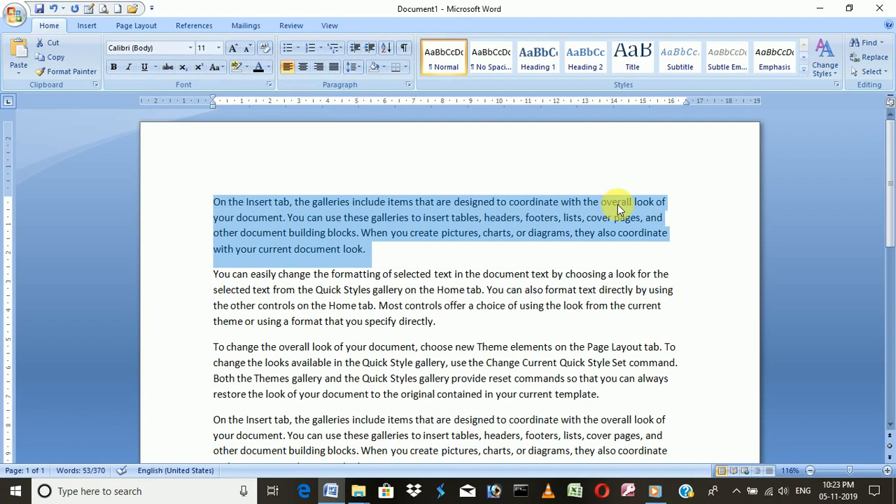
{"action": "left_click", "coordinate": [334, 68]}
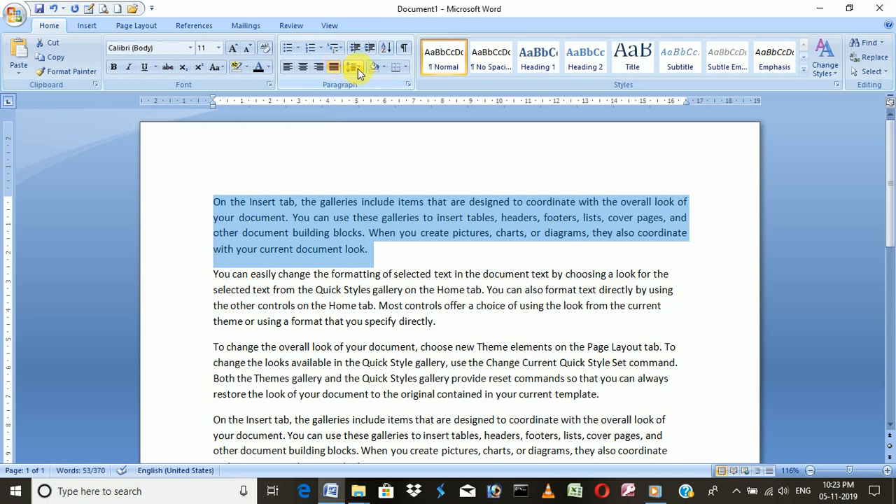
- Try line spacings of 1.0, 1.15 and 1.5 on the selected first paragraph
{"action": "left_click", "coordinate": [354, 67]}
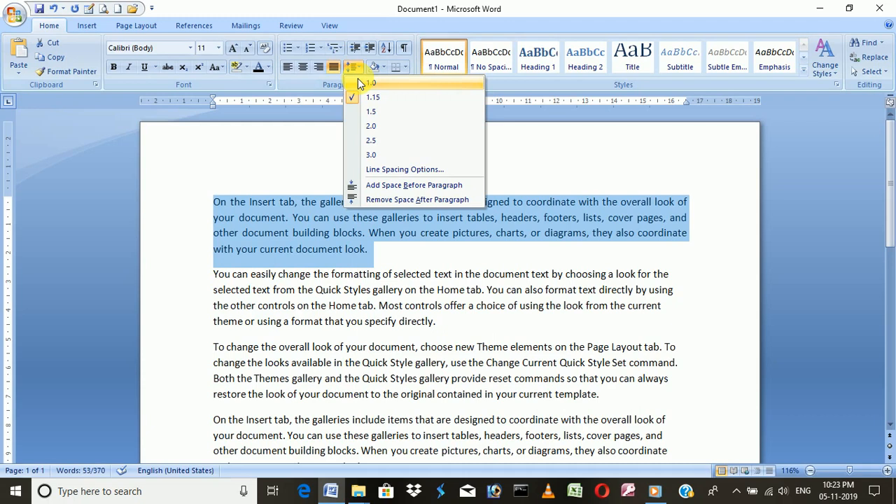
{"action": "left_click", "coordinate": [357, 84]}
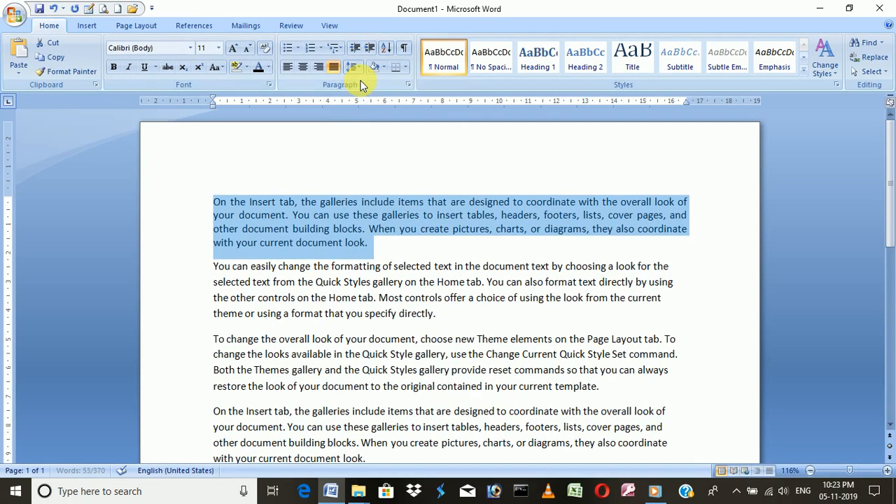
{"action": "left_click", "coordinate": [352, 67]}
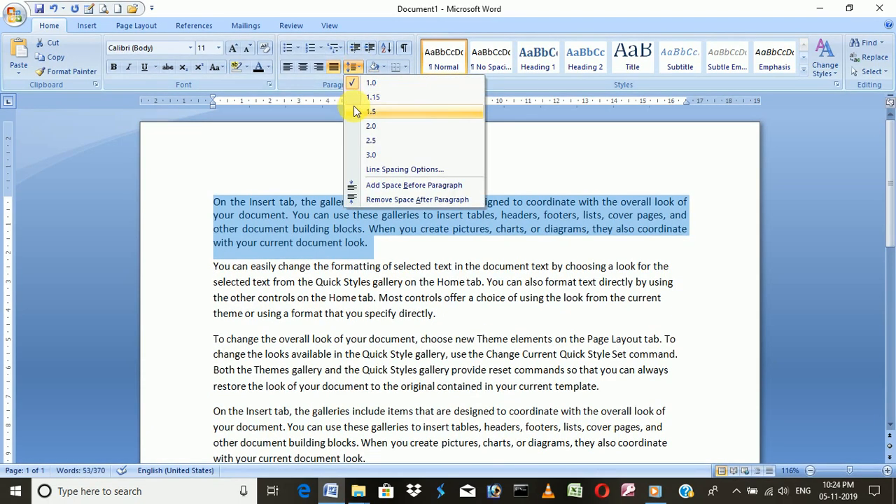
{"action": "left_click", "coordinate": [359, 100]}
{"action": "left_click", "coordinate": [354, 67]}
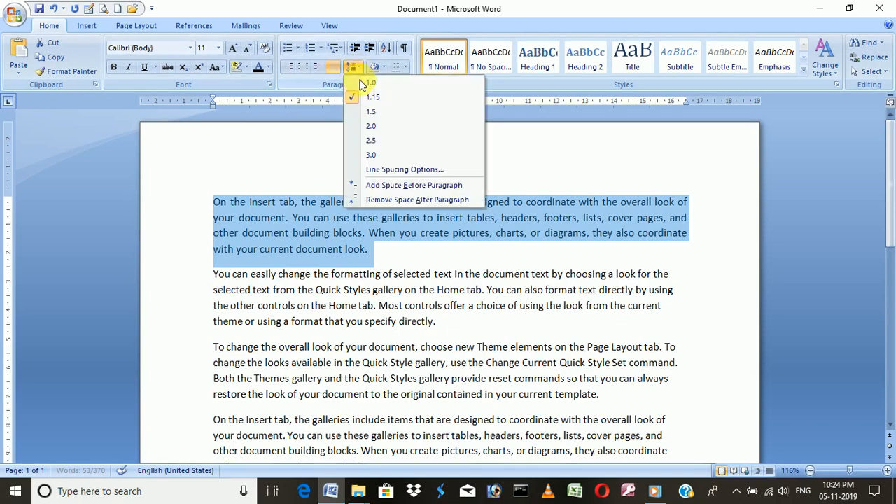
{"action": "left_click", "coordinate": [364, 113]}
- Widen the first paragraph's line spacing successively to 2.0, 2.5 and 3.0
{"action": "left_click", "coordinate": [353, 66]}
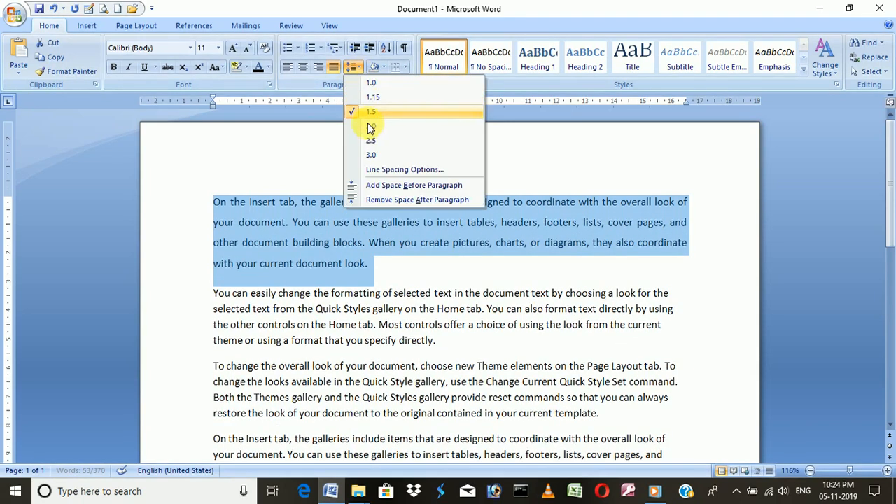
{"action": "left_click", "coordinate": [369, 126]}
{"action": "left_click", "coordinate": [354, 66]}
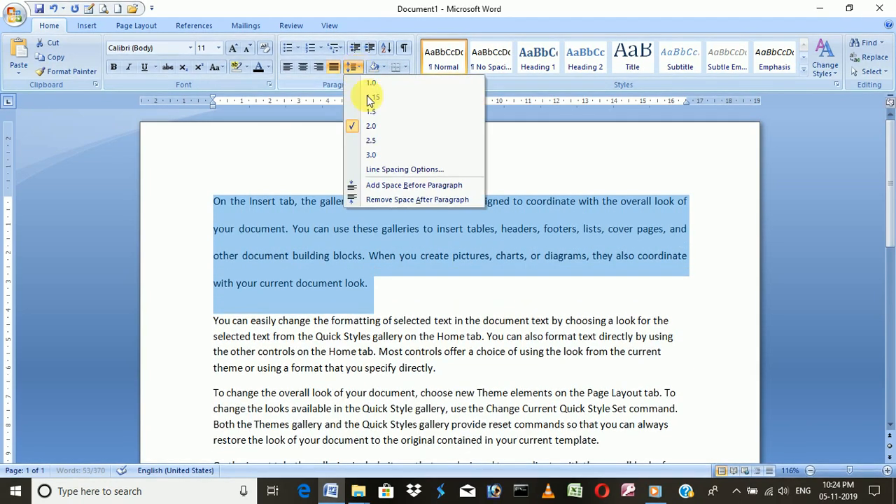
{"action": "left_click", "coordinate": [376, 144]}
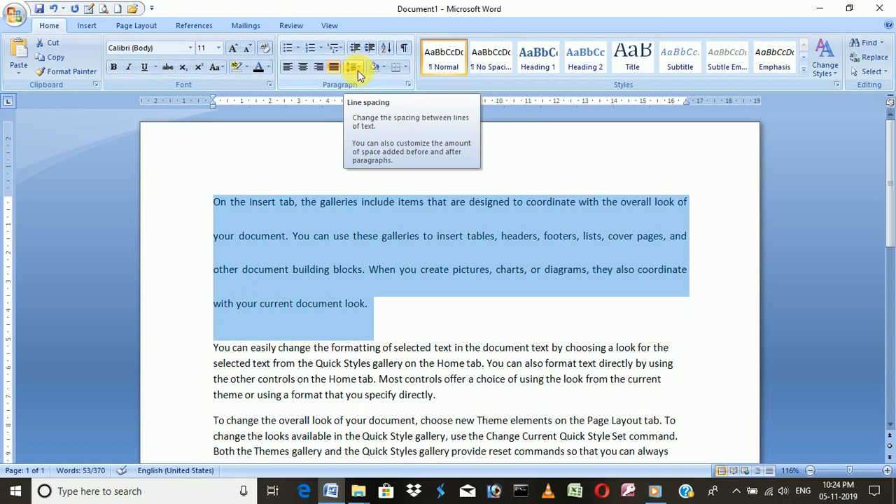
{"action": "left_click", "coordinate": [358, 75]}
{"action": "left_click", "coordinate": [358, 147]}
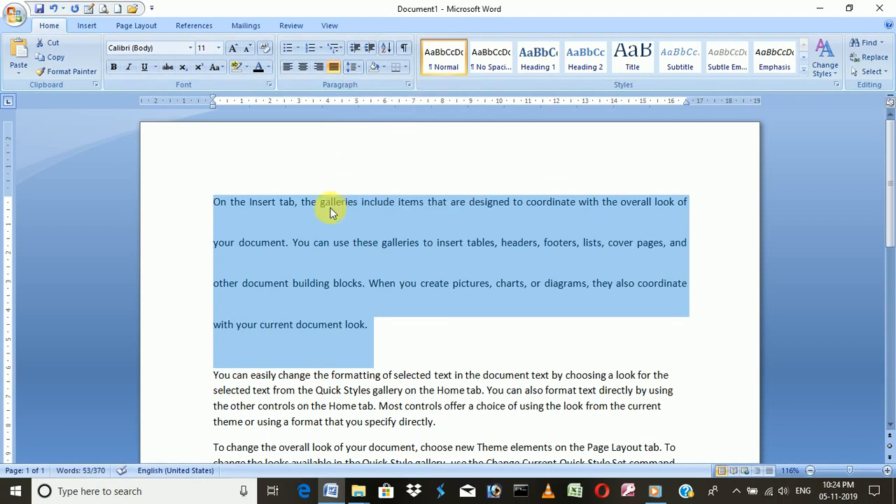
- Reduce the first paragraph's line spacing to 1.0 and set it back to 1.15
{"action": "left_click", "coordinate": [358, 72]}
{"action": "left_click", "coordinate": [363, 82]}
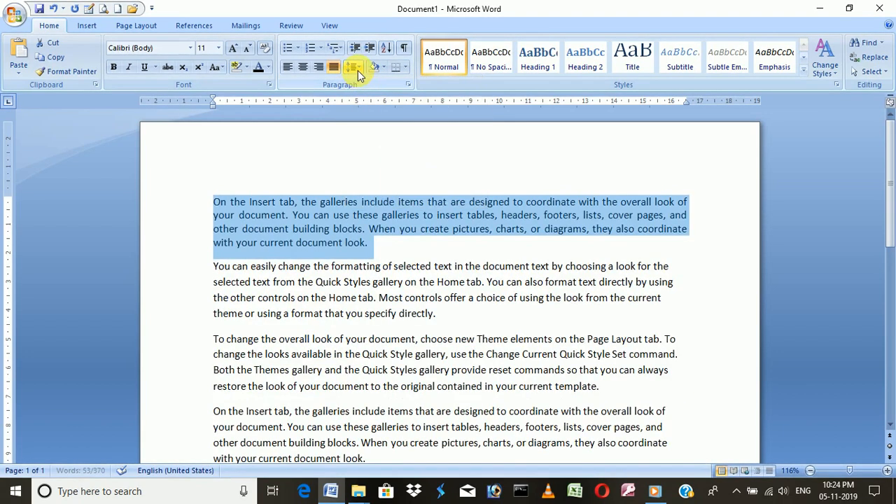
{"action": "left_click", "coordinate": [357, 75]}
{"action": "left_click", "coordinate": [359, 96]}
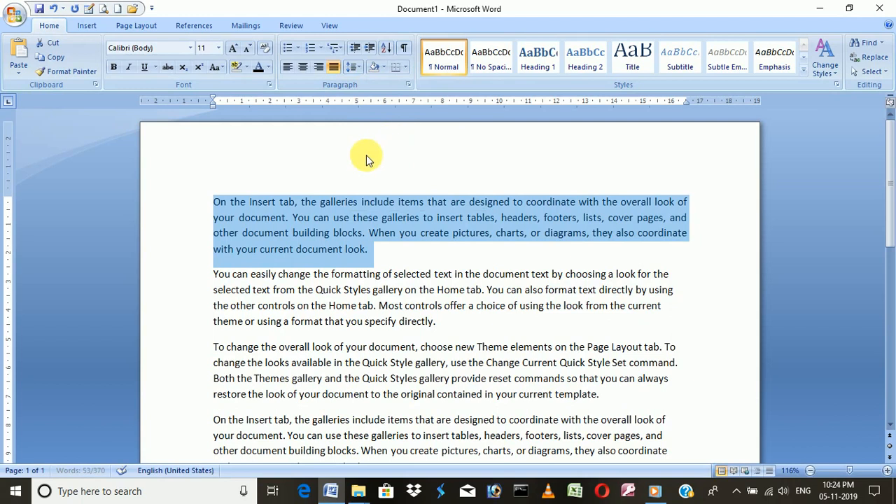
- Add space before the selected first paragraph
{"action": "left_click", "coordinate": [357, 70]}
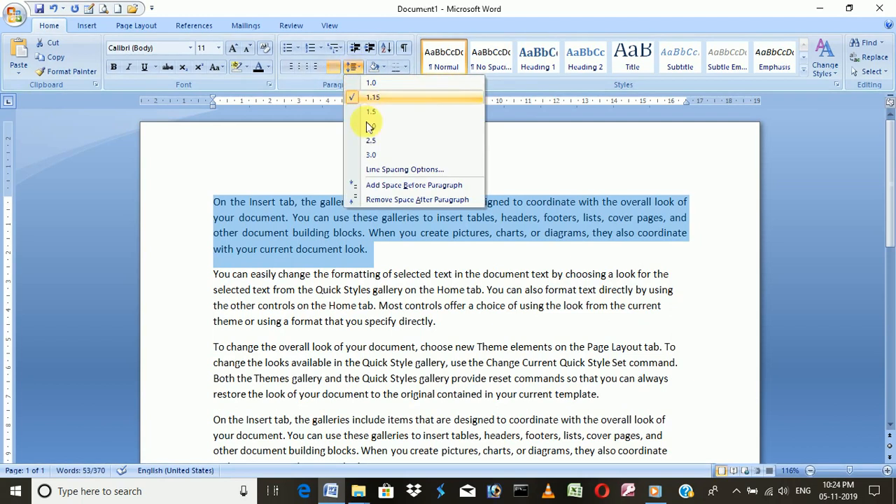
{"action": "left_click", "coordinate": [415, 186]}
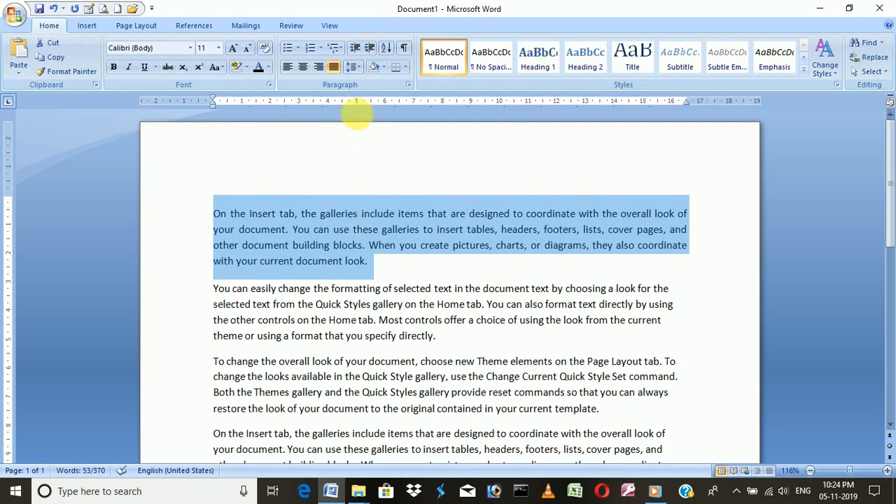
- Set the first paragraph's spacing before to 6 pt and its line spacing to Multiple at 0.5
{"action": "left_click", "coordinate": [359, 69]}
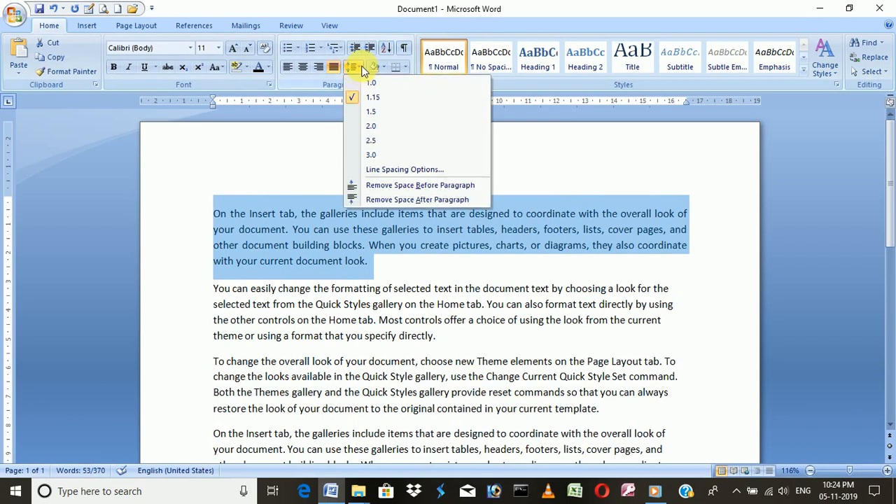
{"action": "left_click", "coordinate": [397, 170]}
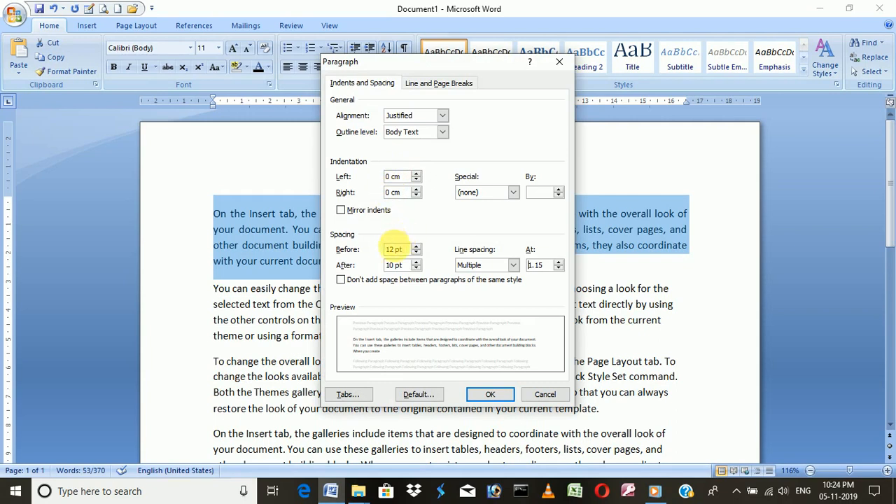
{"action": "left_click", "coordinate": [418, 254]}
{"action": "left_click", "coordinate": [418, 253]}
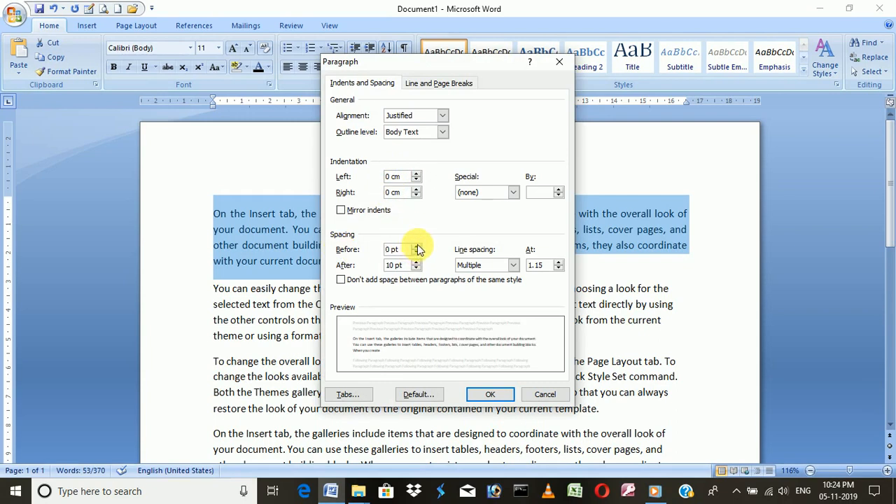
{"action": "left_click", "coordinate": [513, 266]}
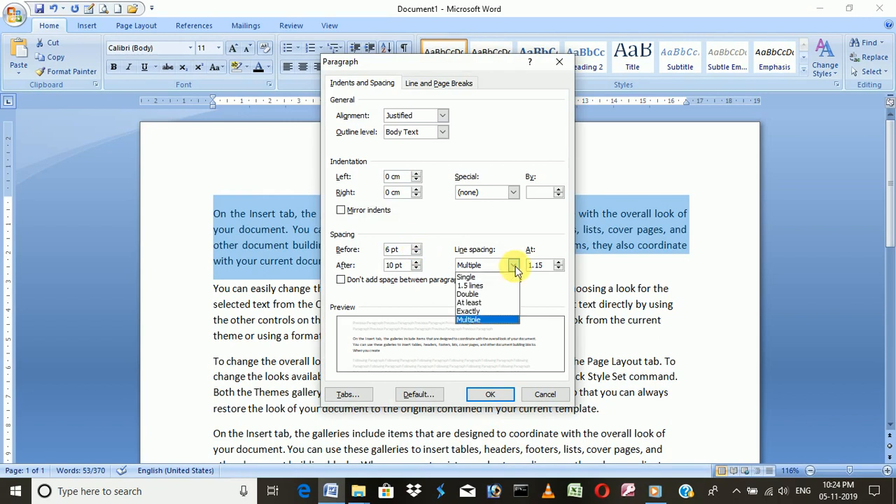
{"action": "left_click", "coordinate": [491, 285]}
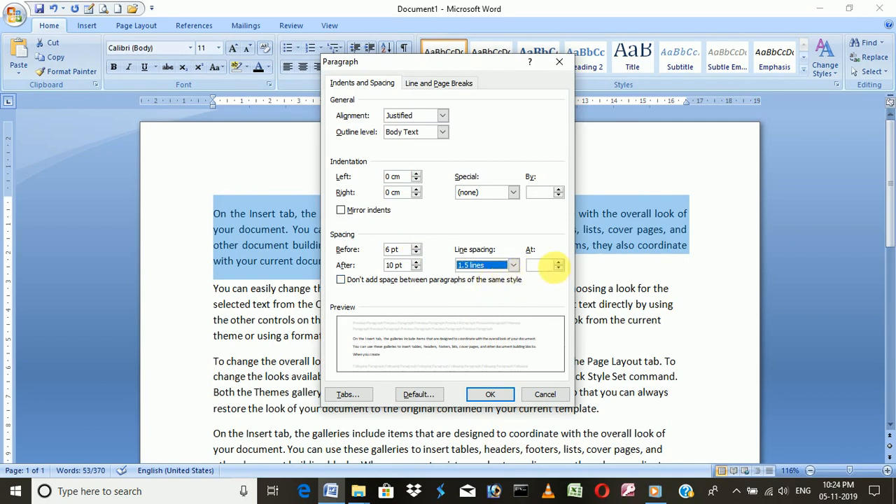
{"action": "left_click", "coordinate": [558, 267]}
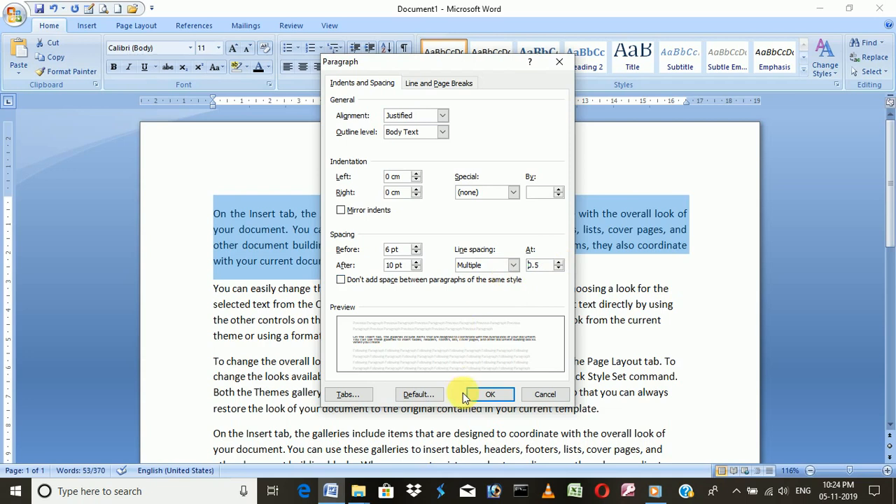
{"action": "left_click", "coordinate": [492, 396]}
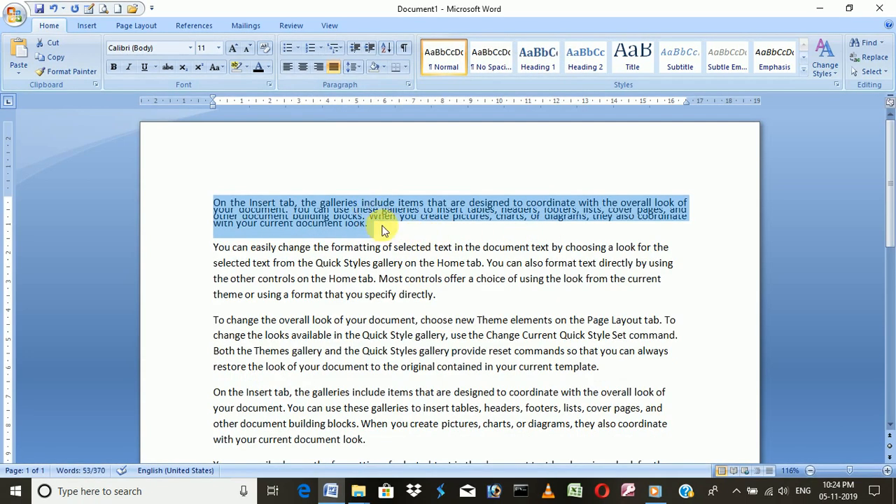
- Set the first paragraph's line spacing to 1.5
{"action": "left_click", "coordinate": [354, 67]}
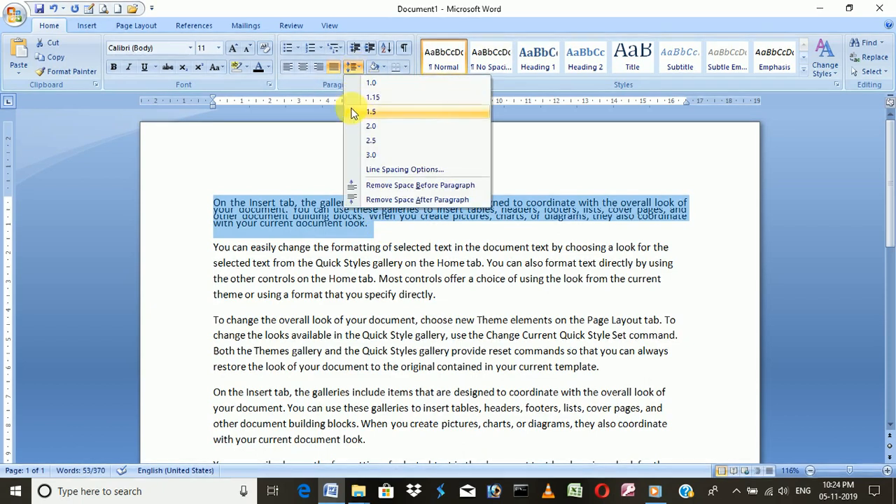
{"action": "left_click", "coordinate": [362, 113]}
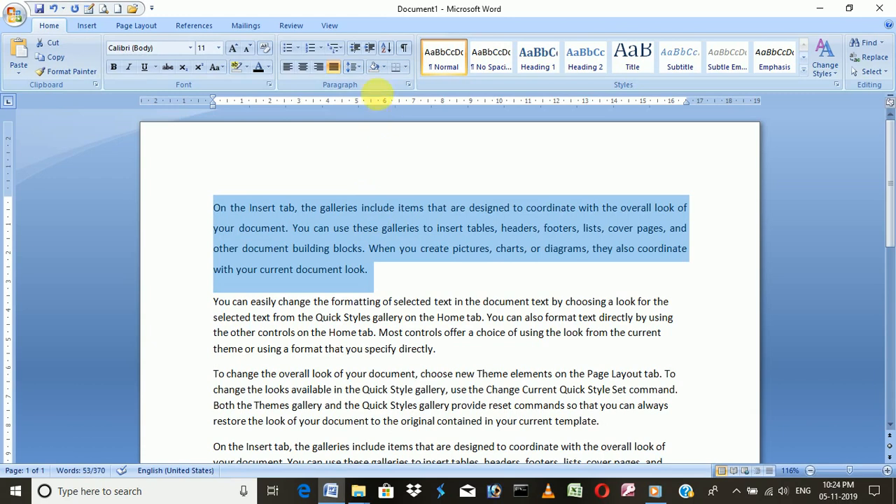
- Shade the background of the first paragraph with the standard light green color
{"action": "left_click", "coordinate": [383, 68]}
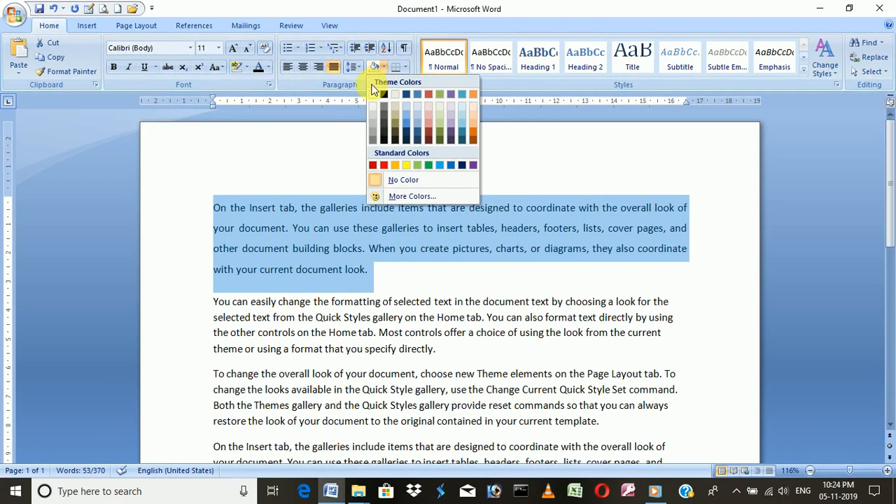
{"action": "left_click", "coordinate": [316, 131]}
{"action": "left_click", "coordinate": [465, 301]}
{"action": "mouse_move", "coordinate": [392, 280]}
{"action": "left_mouse_down"}
{"action": "mouse_move", "coordinate": [188, 232]}
{"action": "mouse_move", "coordinate": [170, 210]}
{"action": "mouse_move", "coordinate": [250, 250]}
{"action": "mouse_move", "coordinate": [197, 206]}
{"action": "left_mouse_up"}
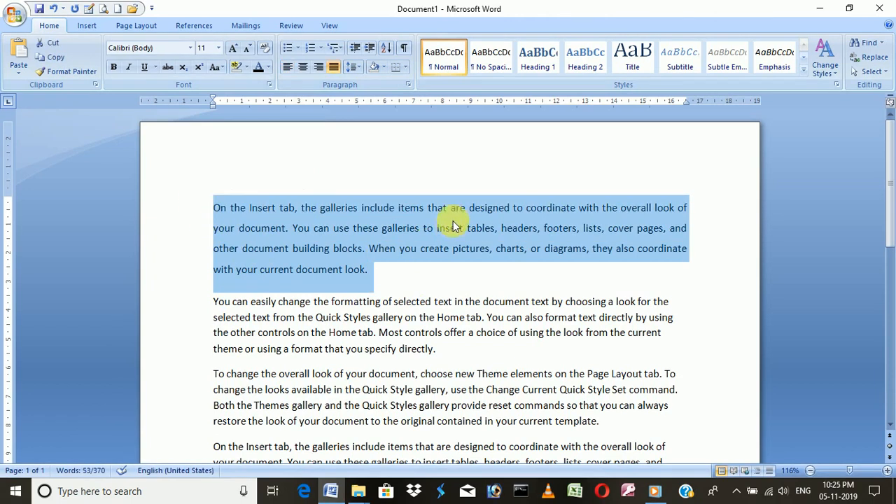
{"action": "left_click", "coordinate": [383, 68]}
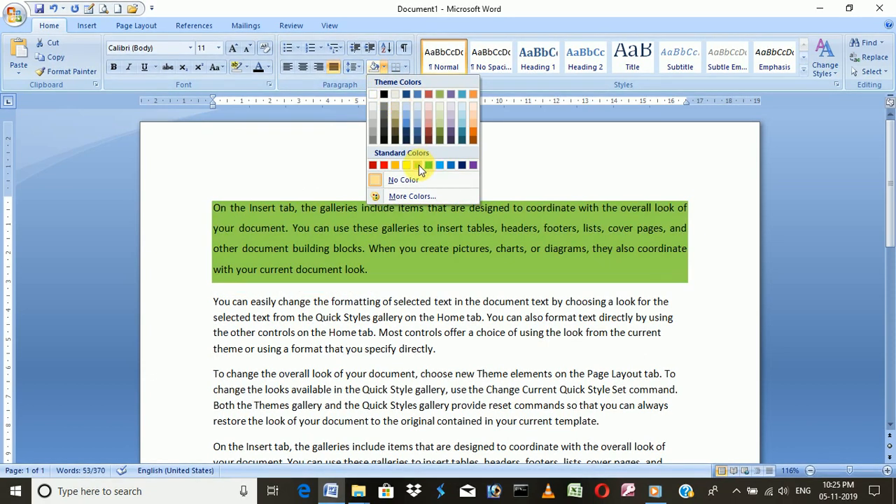
{"action": "left_click", "coordinate": [418, 165]}
{"action": "left_click", "coordinate": [712, 253]}
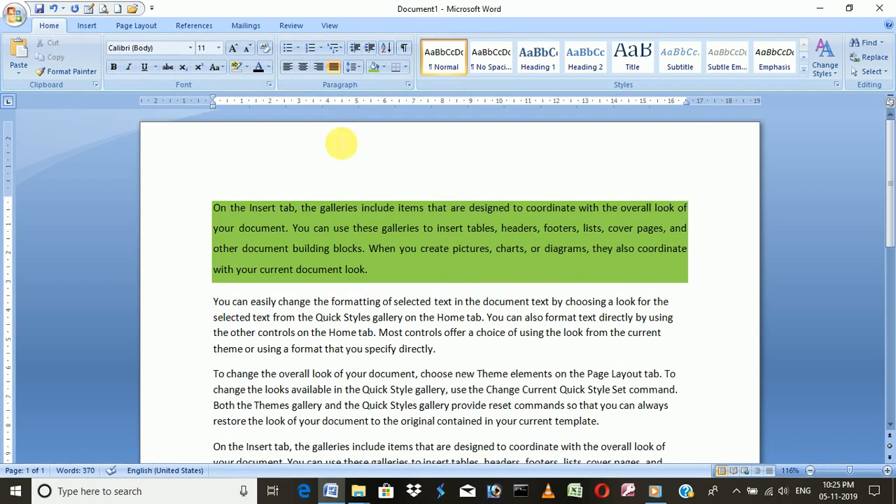
- Shade the background of the second paragraph with the standard red color
{"action": "left_click_drag", "start_coordinate": [539, 357], "coordinate": [193, 304]}
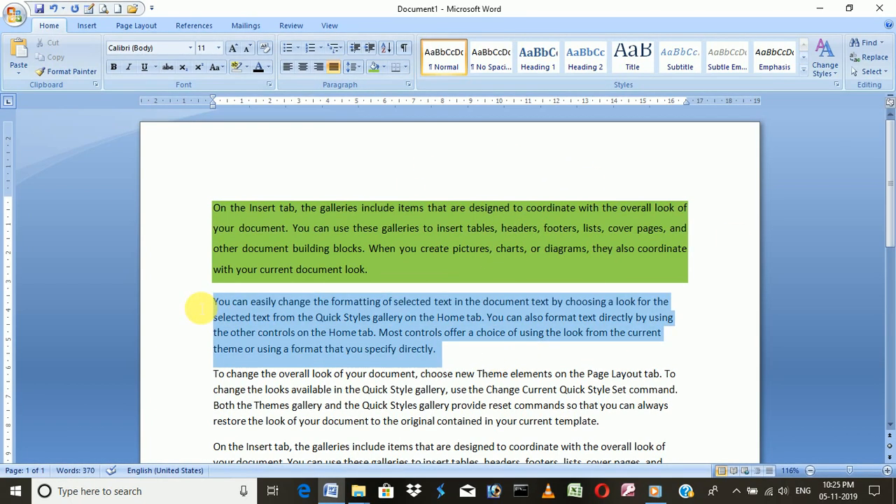
{"action": "left_click", "coordinate": [385, 72]}
{"action": "left_click", "coordinate": [388, 163]}
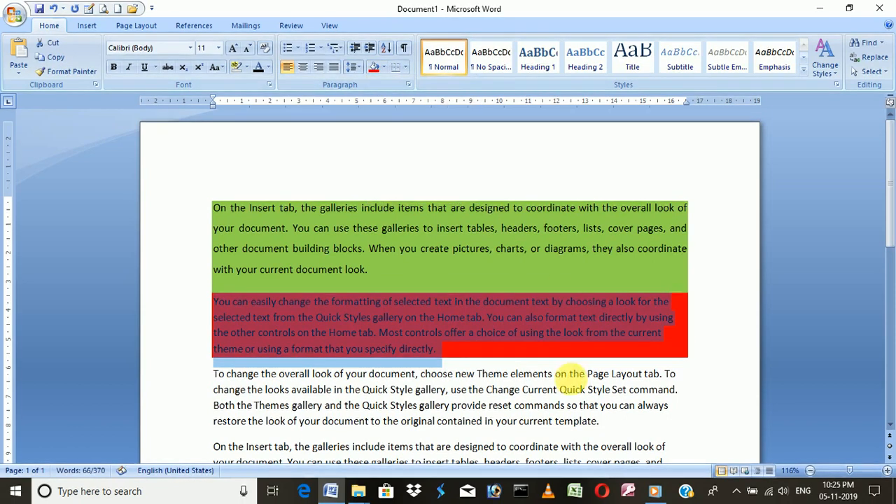
- Shade the background of the third paragraph with the standard light blue color
{"action": "left_click_drag", "start_coordinate": [650, 420], "coordinate": [214, 374]}
{"action": "left_click", "coordinate": [384, 67]}
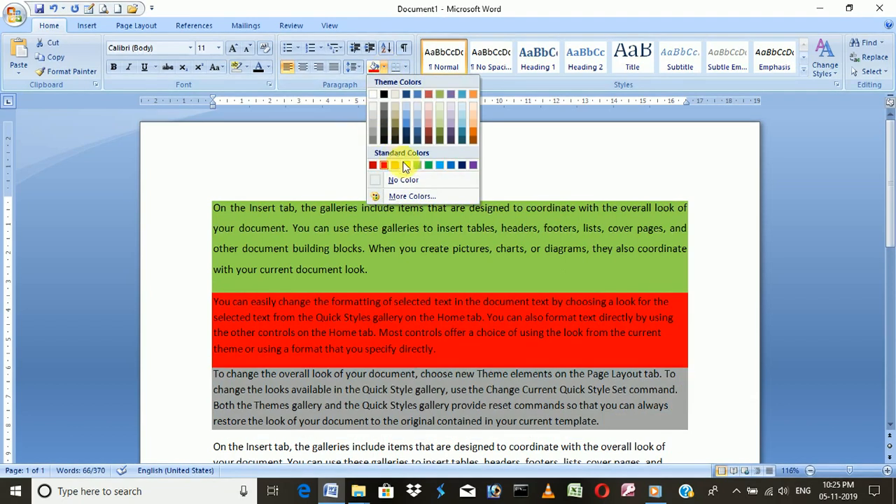
{"action": "left_click", "coordinate": [440, 165]}
{"action": "left_click", "coordinate": [715, 319]}
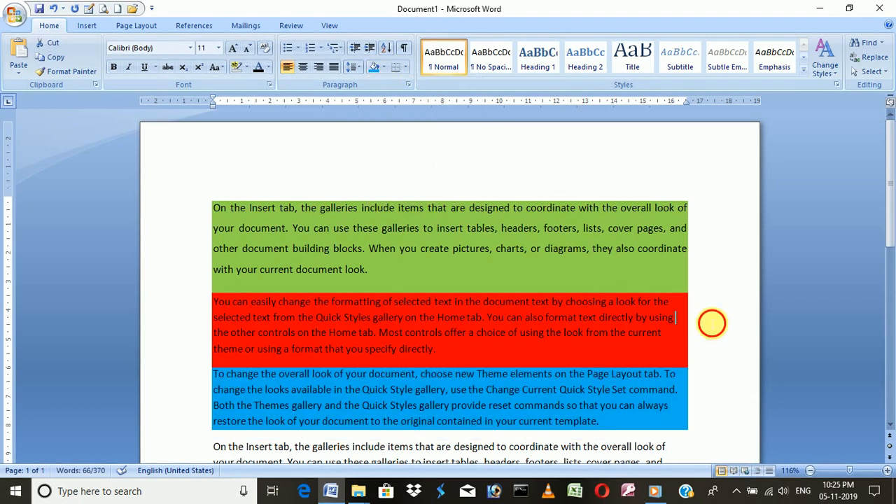
{"action": "scroll", "coordinate": [661, 180], "scroll_direction": "down", "scroll_amount": 5}
{"action": "scroll", "coordinate": [660, 180], "scroll_direction": "up", "scroll_amount": 5}
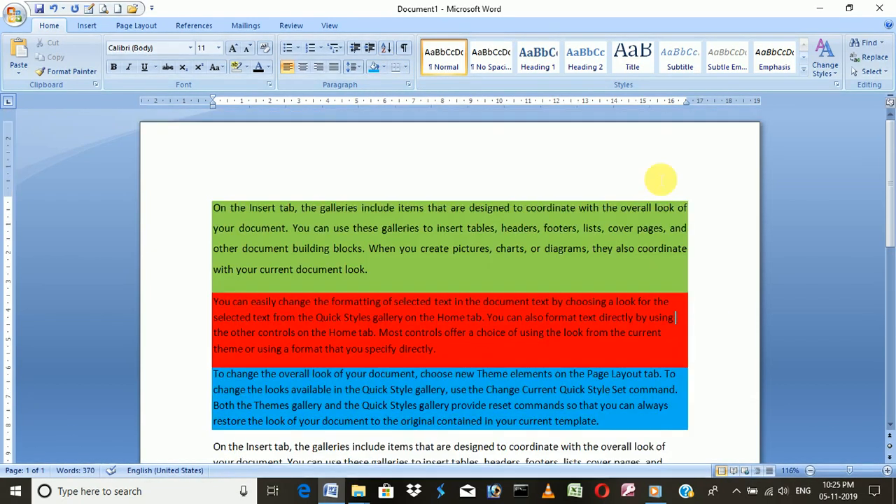
{"action": "scroll", "coordinate": [661, 180], "scroll_direction": "down", "scroll_amount": 4}
{"action": "scroll", "coordinate": [661, 180], "scroll_direction": "up", "scroll_amount": 4}
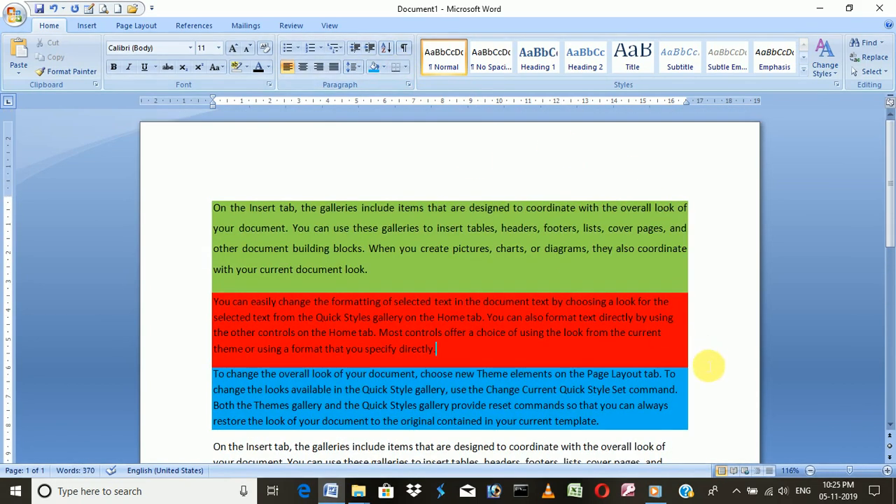
- Apply outside borders to the red-shaded second paragraph
{"action": "left_click", "coordinate": [713, 352]}
{"action": "left_click_drag", "start_coordinate": [713, 352], "coordinate": [213, 300]}
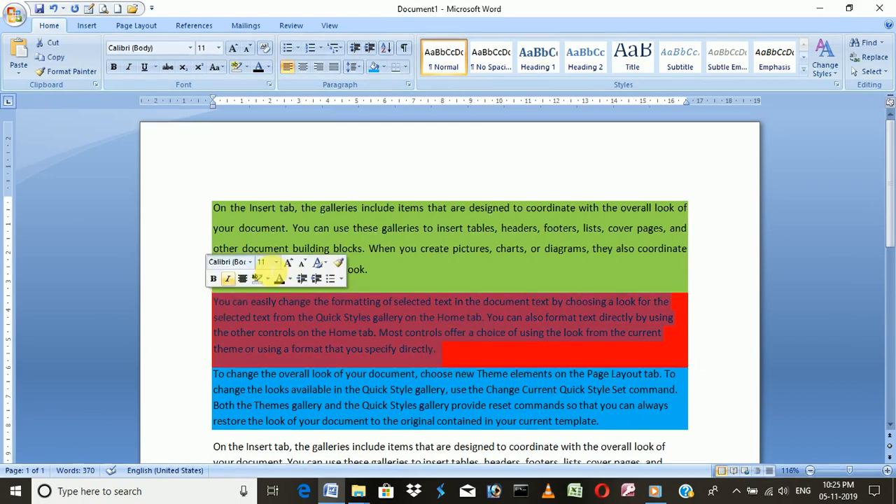
{"action": "left_click", "coordinate": [404, 69]}
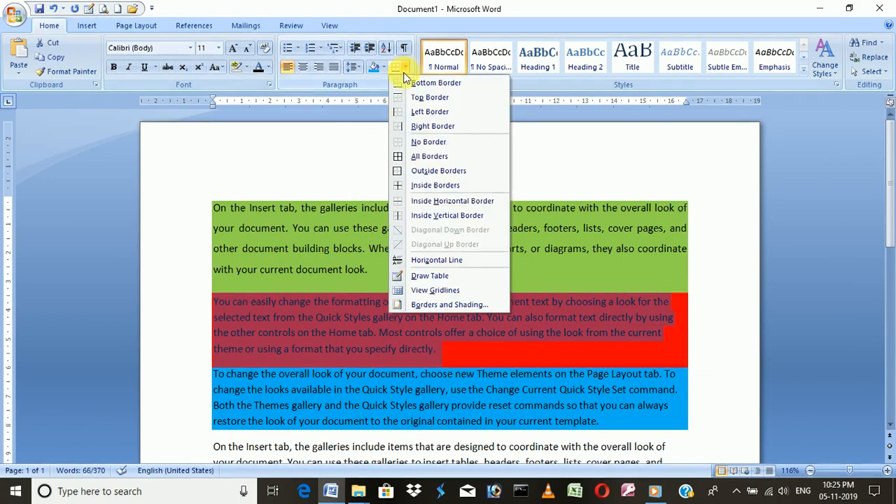
{"action": "left_click", "coordinate": [398, 171]}
{"action": "left_click", "coordinate": [226, 304]}
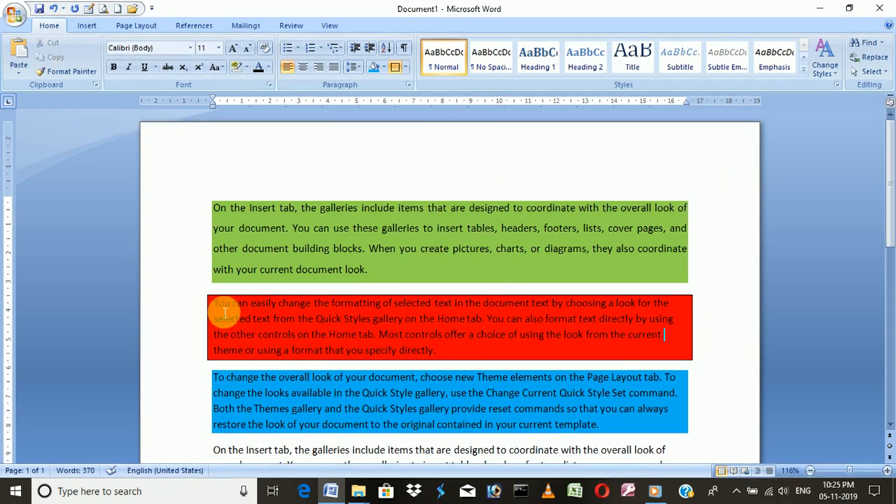
- Change the shading of the green first paragraph to white
{"action": "left_click", "coordinate": [405, 69]}
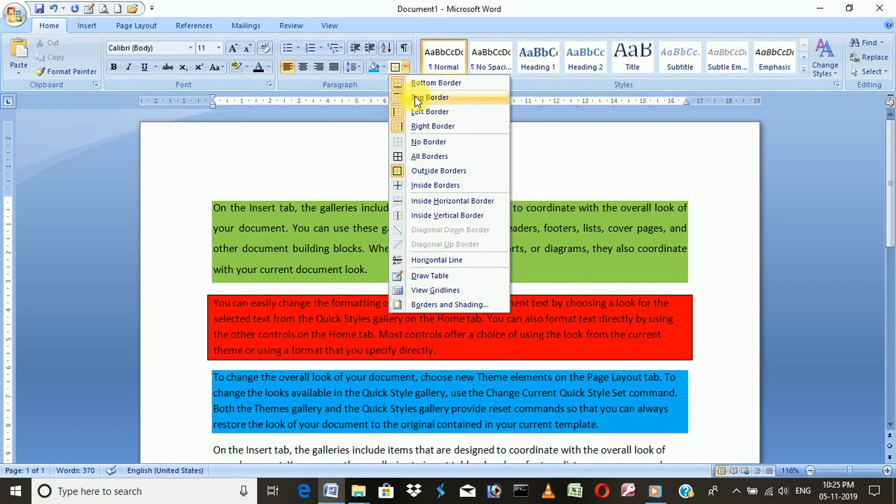
{"action": "left_click", "coordinate": [694, 262]}
{"action": "left_click_drag", "start_coordinate": [694, 262], "coordinate": [201, 216]}
{"action": "left_click_drag", "start_coordinate": [384, 290], "coordinate": [210, 190]}
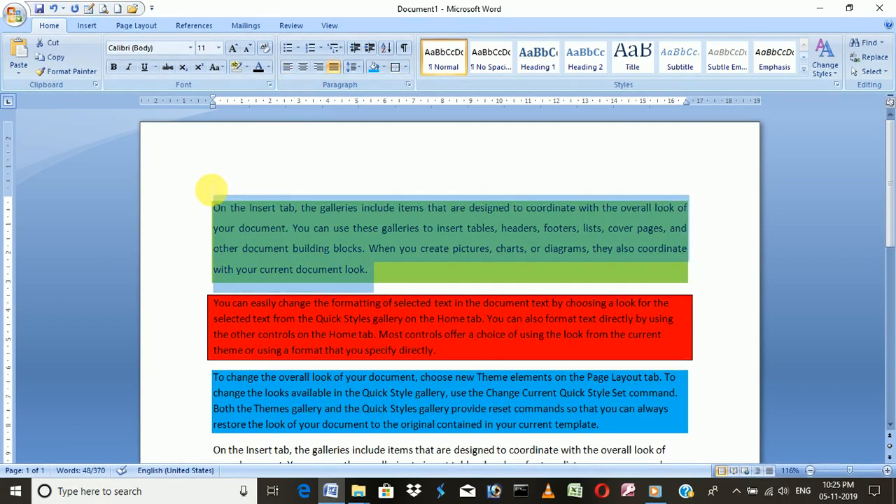
{"action": "left_click", "coordinate": [382, 67]}
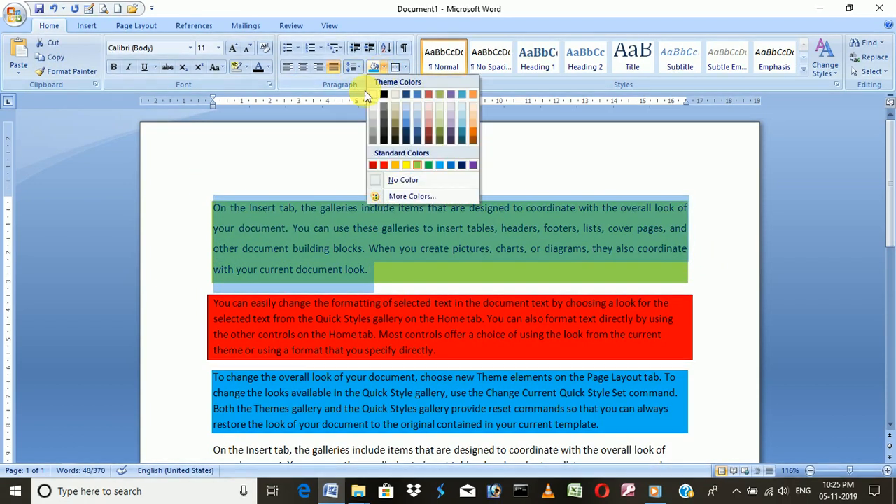
{"action": "left_click", "coordinate": [372, 94]}
{"action": "left_click", "coordinate": [541, 190]}
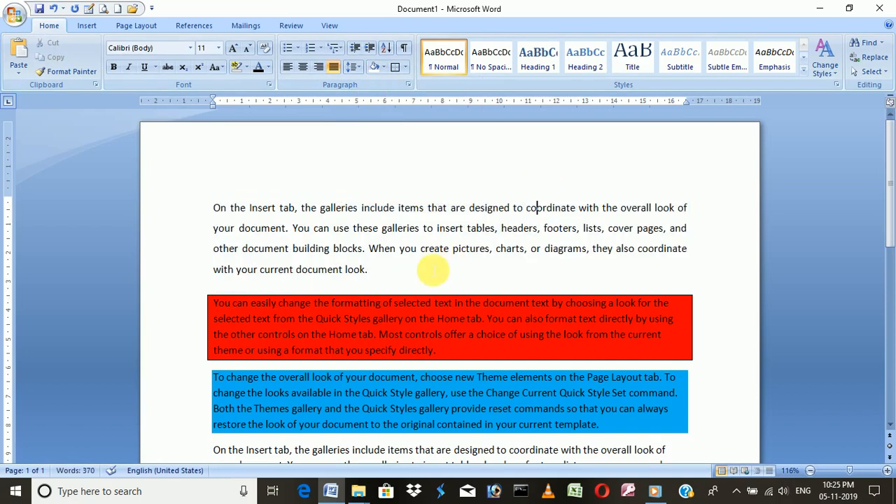
- Apply outside borders to the whole first paragraph
{"action": "left_click_drag", "start_coordinate": [308, 248], "coordinate": [206, 204]}
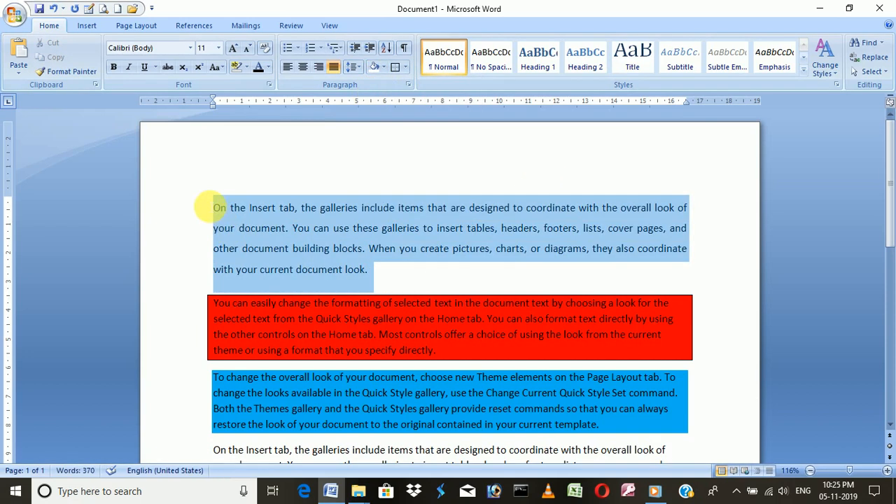
{"action": "left_click", "coordinate": [404, 67]}
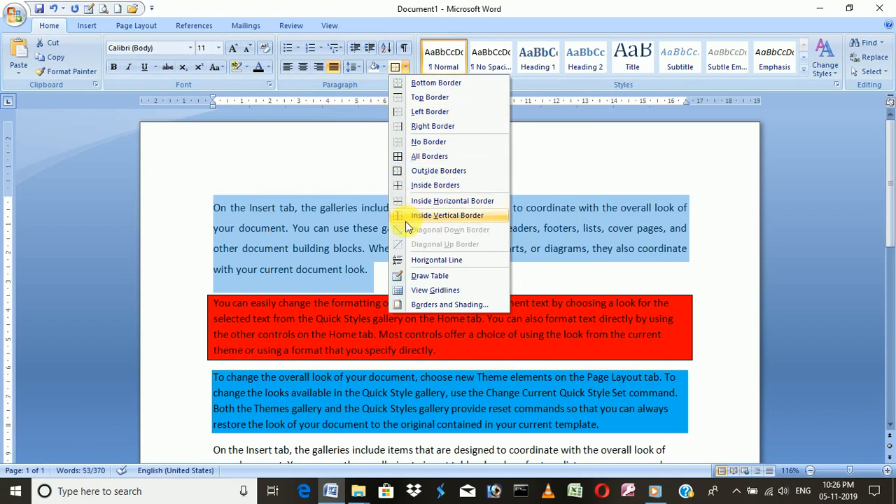
{"action": "left_click", "coordinate": [401, 175]}
{"action": "left_click", "coordinate": [580, 149]}
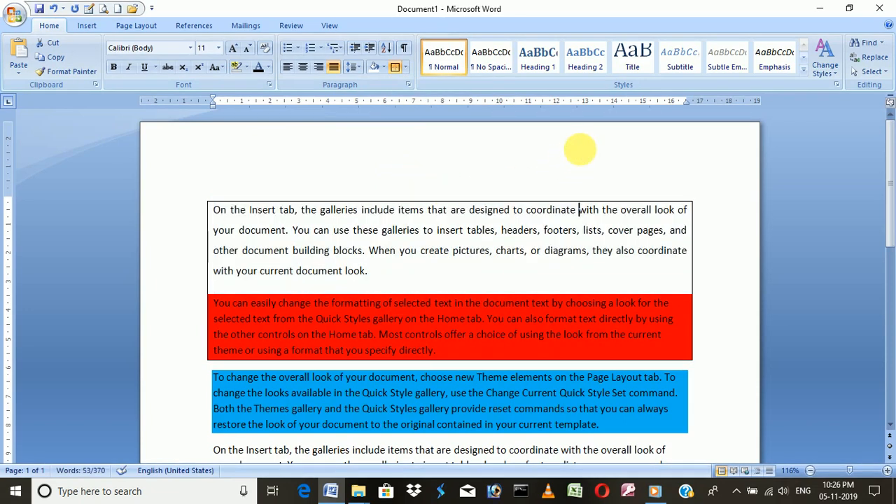
- Change the shading of the red second paragraph to white
{"action": "scroll", "coordinate": [704, 295], "scroll_direction": "down", "scroll_amount": 1}
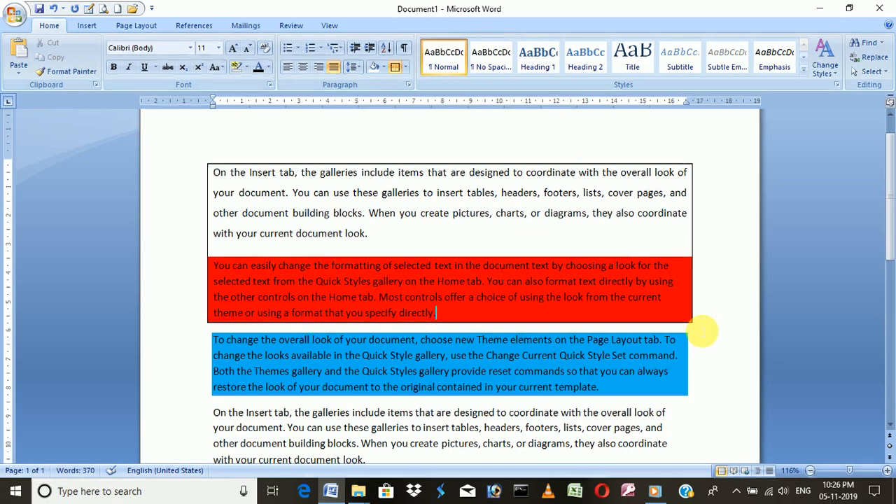
{"action": "triple_click", "coordinate": [330, 286]}
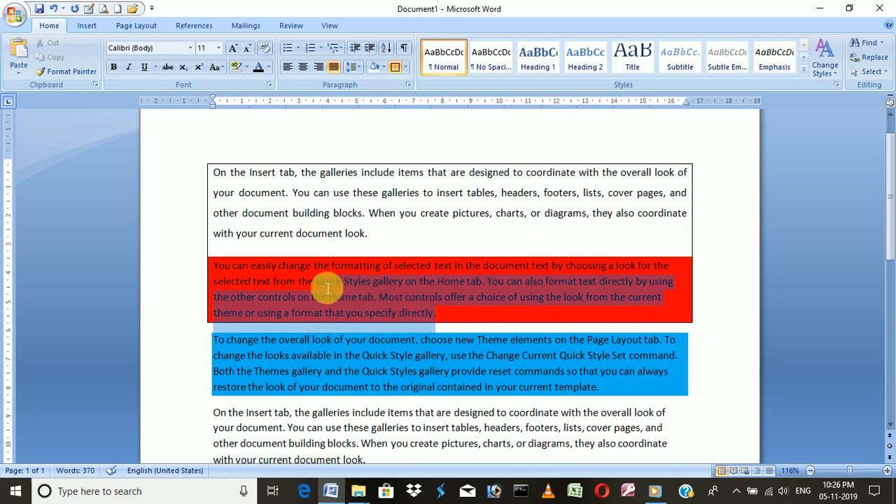
{"action": "left_click", "coordinate": [377, 66]}
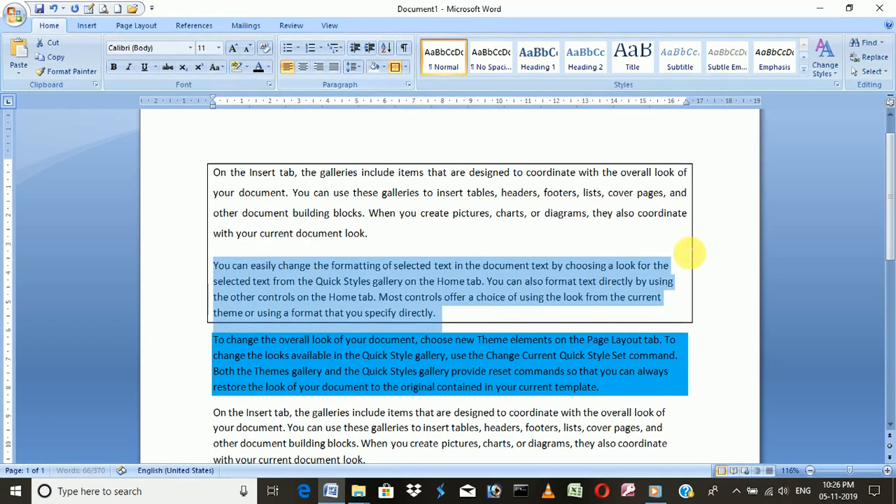
{"action": "left_click", "coordinate": [748, 271]}
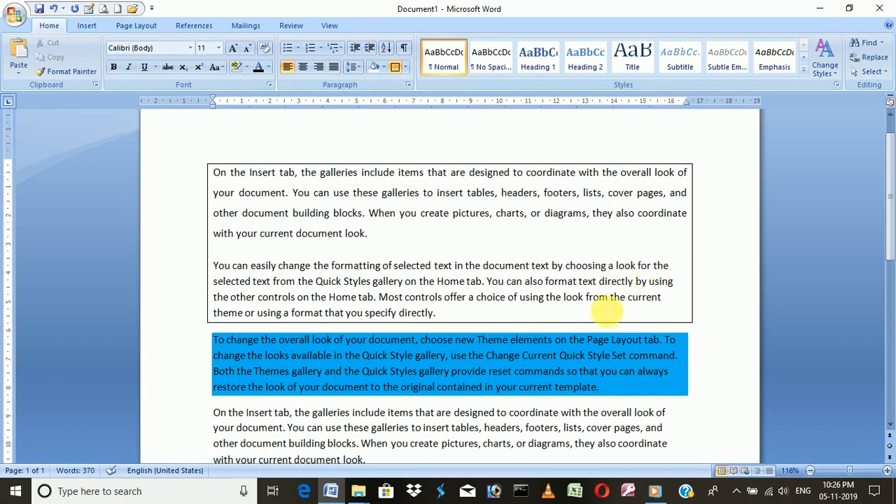
- Remove the blue shading from the third paragraph
{"action": "left_click_drag", "start_coordinate": [436, 313], "coordinate": [225, 259]}
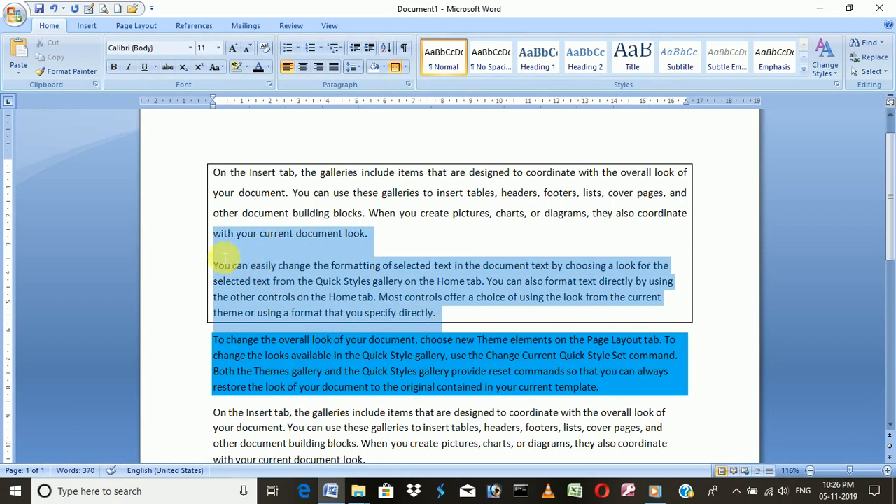
{"action": "left_click", "coordinate": [710, 404]}
{"action": "left_click_drag", "start_coordinate": [716, 402], "coordinate": [189, 347]}
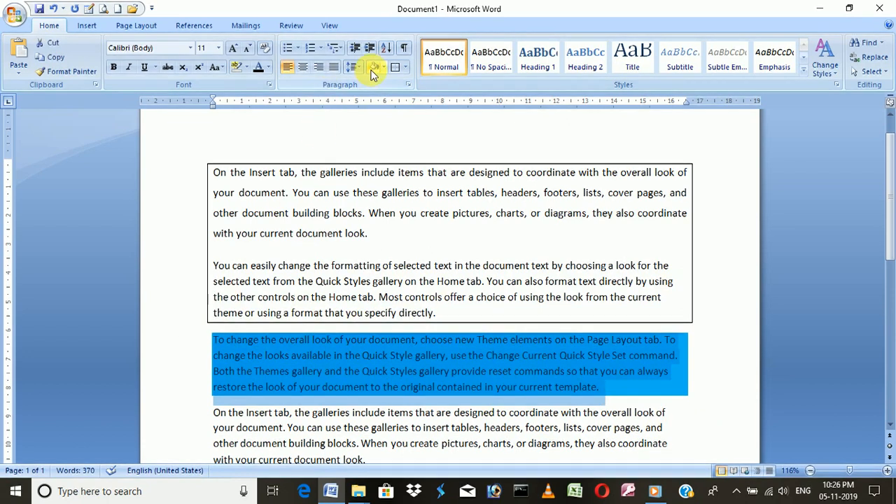
{"action": "left_click", "coordinate": [602, 396]}
- Add a left border and a right border to the third paragraph
{"action": "left_click_drag", "start_coordinate": [601, 392], "coordinate": [217, 335]}
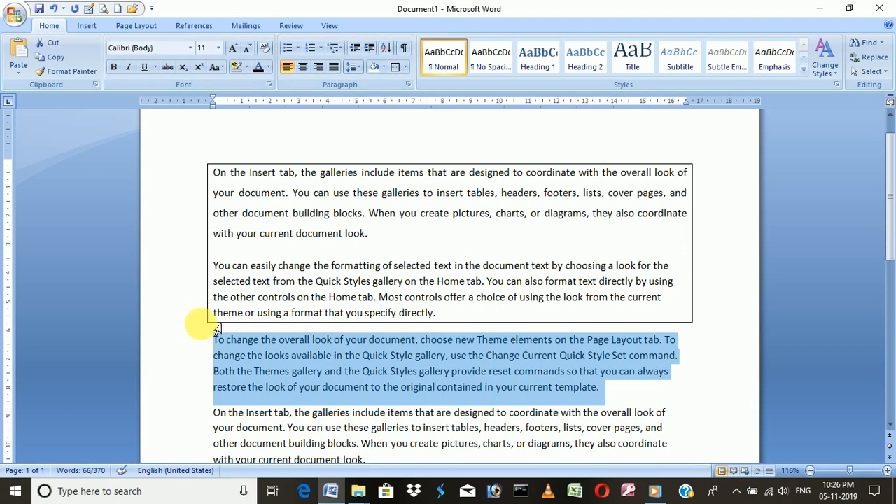
{"action": "left_click", "coordinate": [406, 66]}
{"action": "left_click", "coordinate": [397, 112]}
{"action": "left_click", "coordinate": [700, 374]}
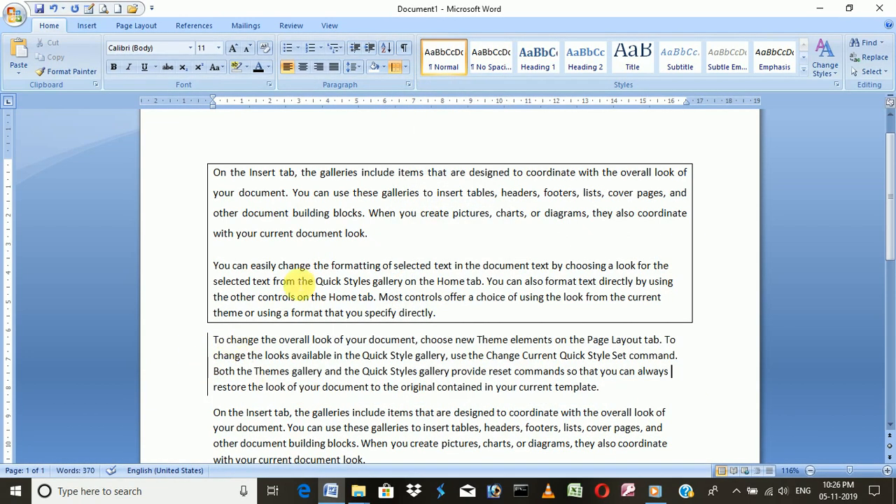
{"action": "left_click", "coordinate": [407, 70]}
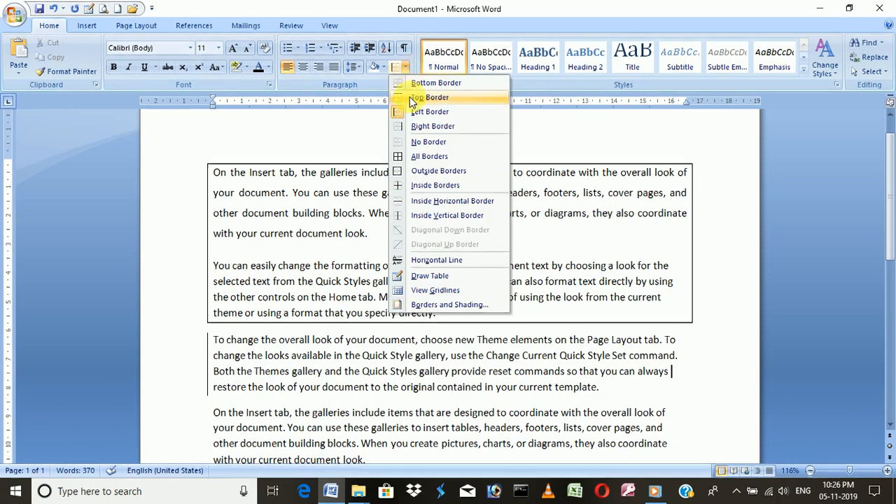
{"action": "left_click", "coordinate": [428, 126]}
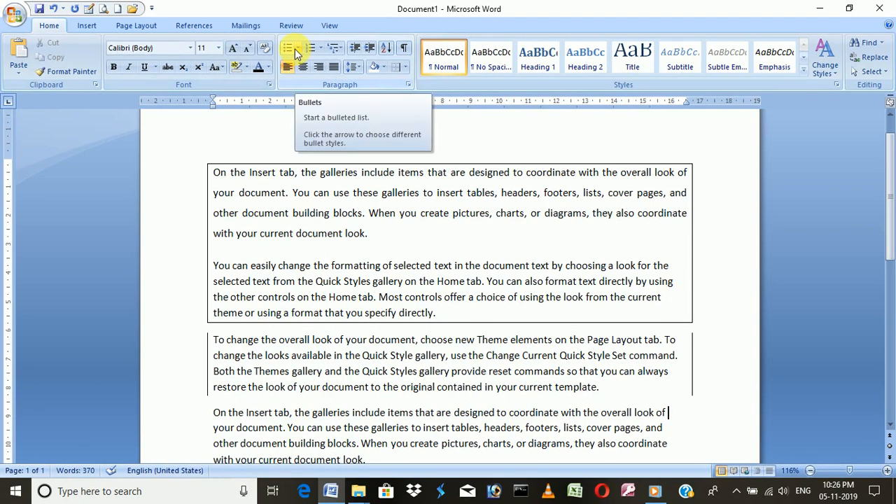
- Start a check-mark bulleted list below the last paragraph with the items "HBdxjkbskj,", "Hvklm;scc", "Hbvkcsdl" and "hjhghjk"
{"action": "scroll", "coordinate": [400, 194], "scroll_direction": "down", "scroll_amount": 10}
{"action": "scroll", "coordinate": [421, 257], "scroll_direction": "up", "scroll_amount": 3}
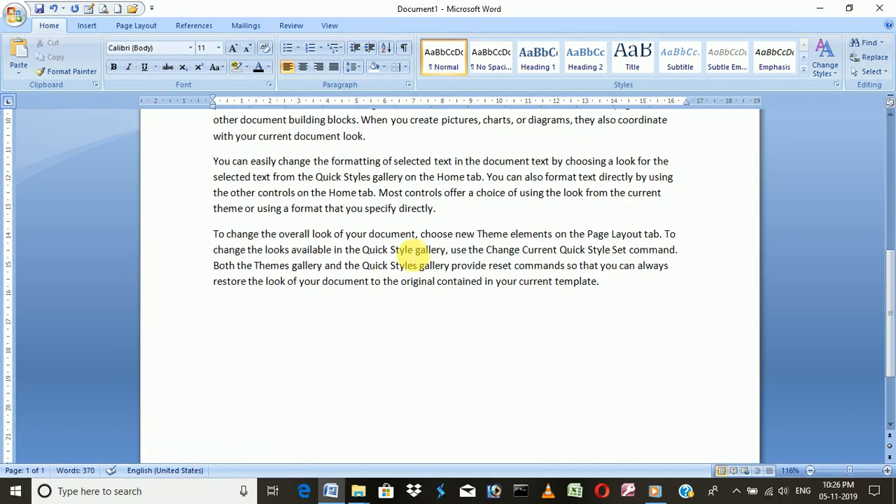
{"action": "left_click", "coordinate": [287, 48]}
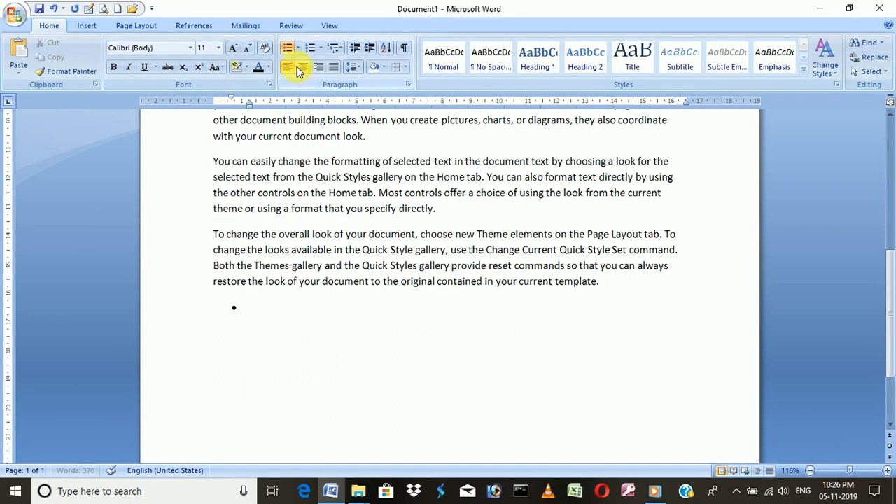
{"action": "left_click", "coordinate": [298, 47]}
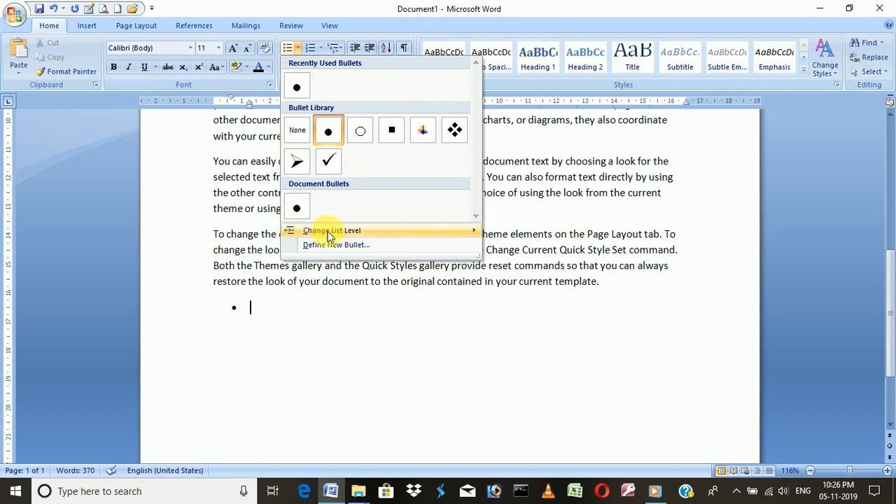
{"action": "mouse_move", "coordinate": [328, 231]}
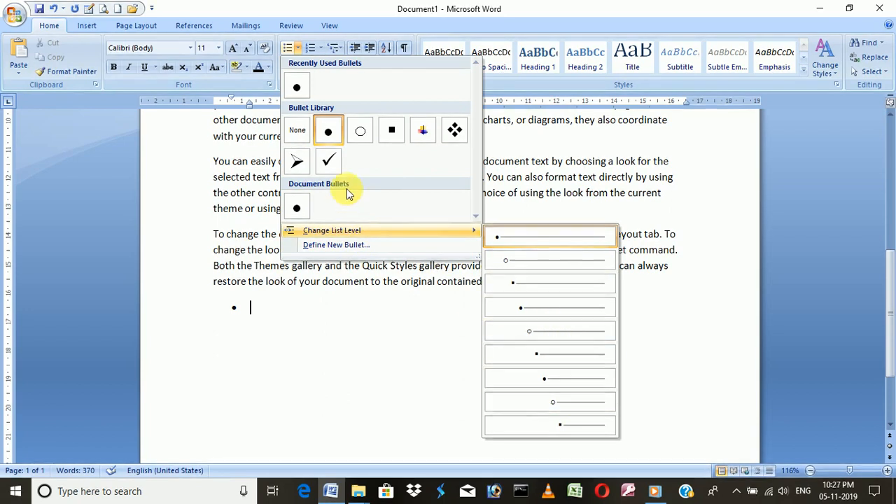
{"action": "left_click", "coordinate": [328, 161]}
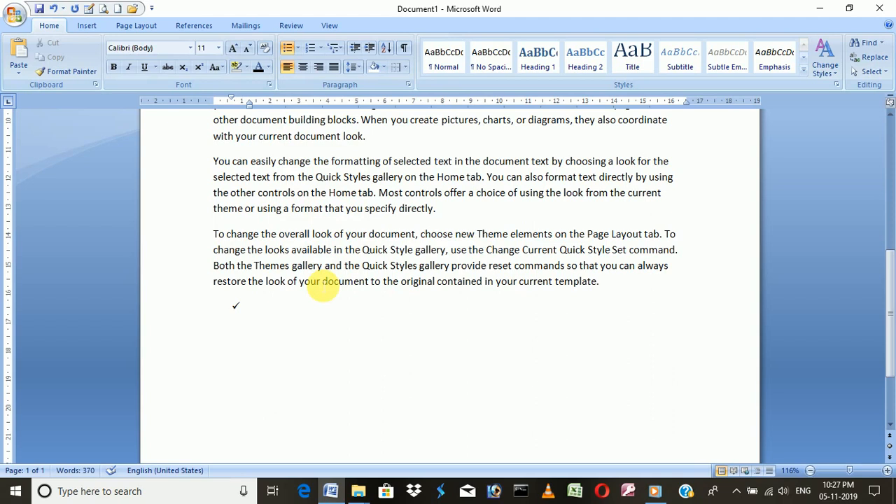
{"action": "type", "text": "Hvklm;scc"}
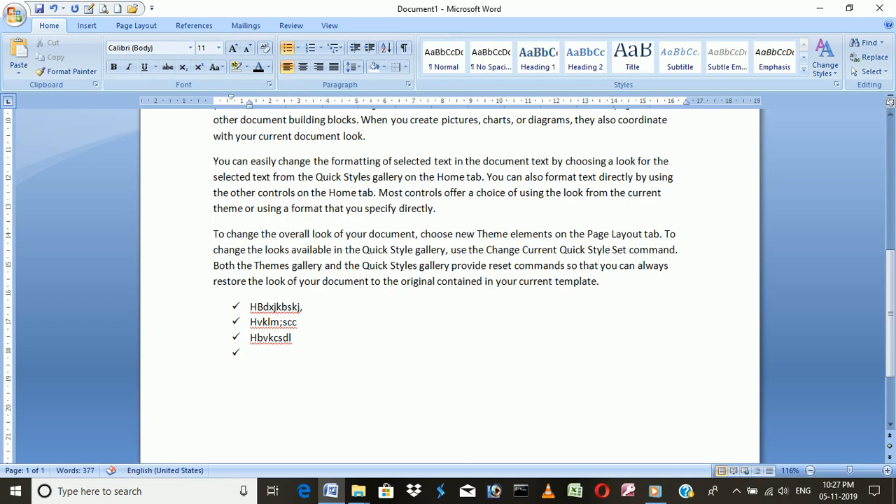
{"action": "type", "text": "jk"}
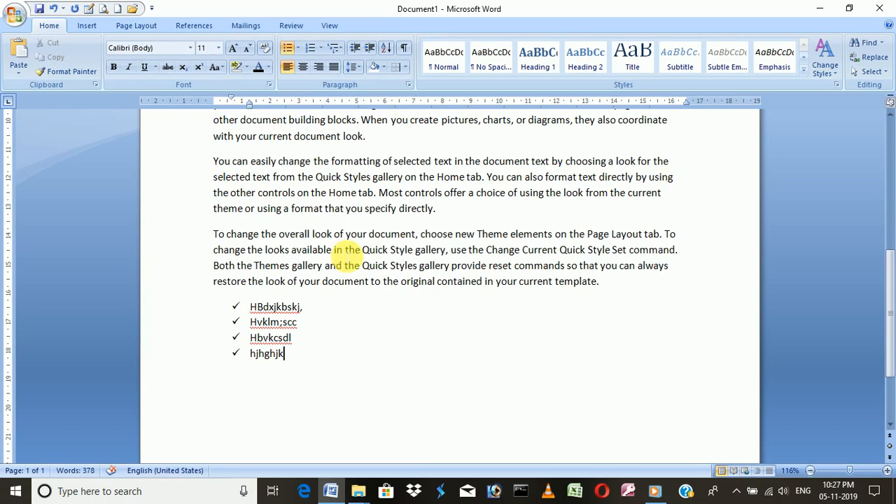
- Demote the fourth list item to the second level and number it in the i., ii., iii. format, extending that level to three items
{"action": "left_click", "coordinate": [320, 50]}
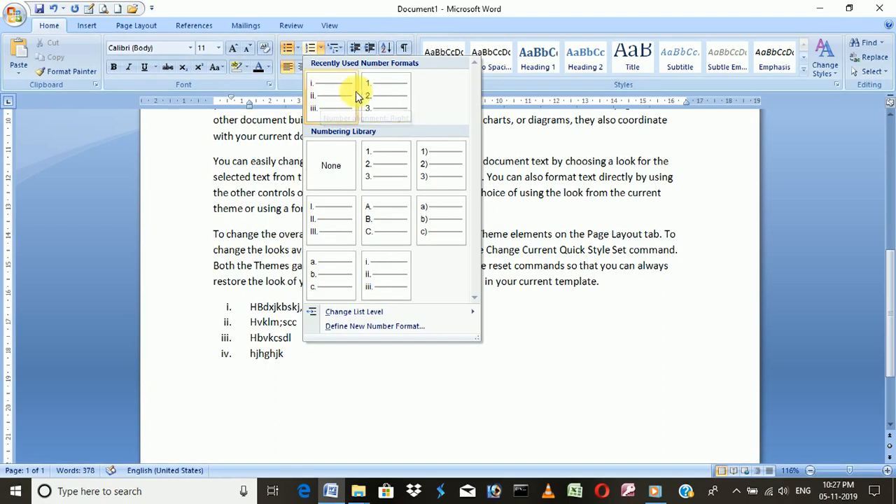
{"action": "mouse_move", "coordinate": [383, 317]}
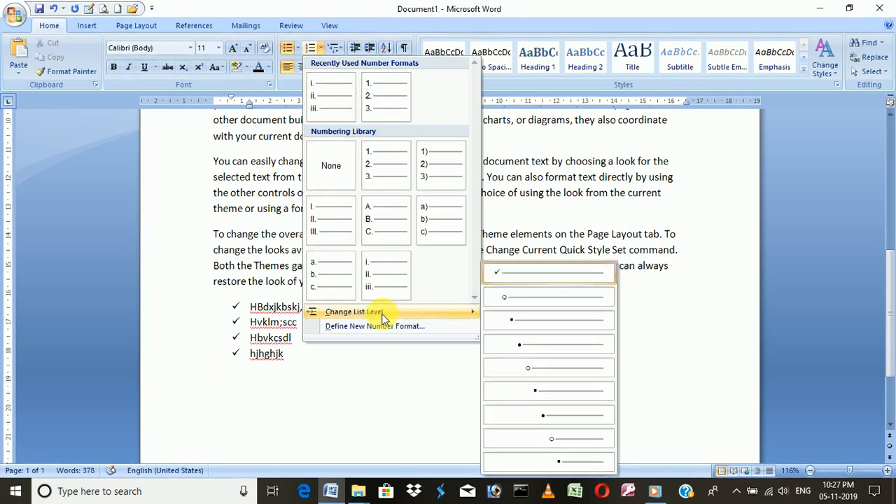
{"action": "left_click", "coordinate": [514, 298]}
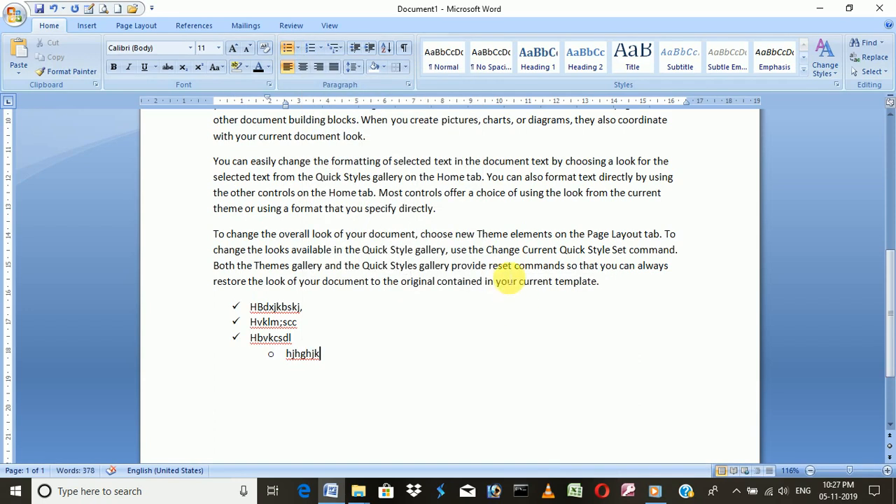
{"action": "left_click", "coordinate": [321, 49]}
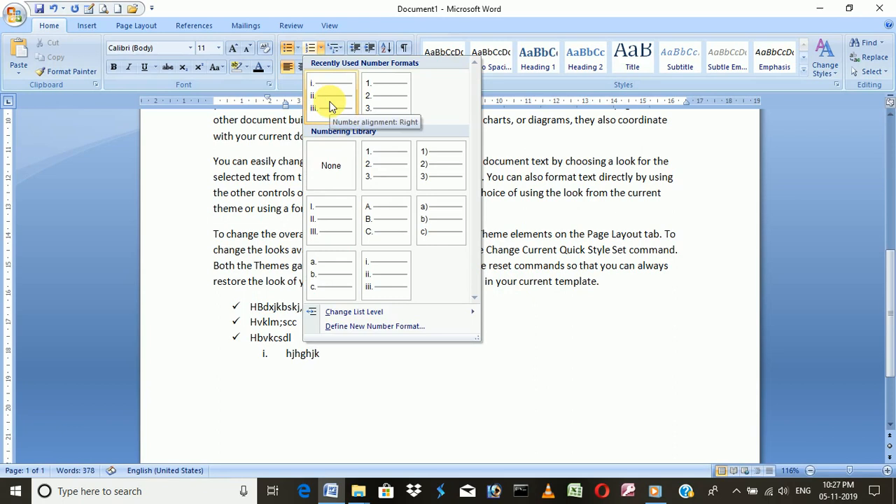
{"action": "left_click", "coordinate": [332, 106]}
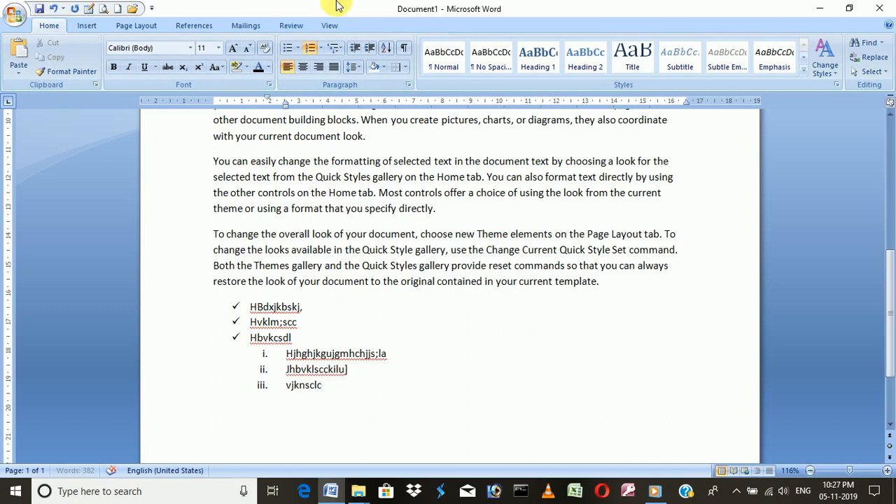
- Demote item iii to the third list level with square bullets and add the items "Hbklsanckiop;" and "Njiojsapk]jnoplsak["
{"action": "left_click", "coordinate": [320, 48]}
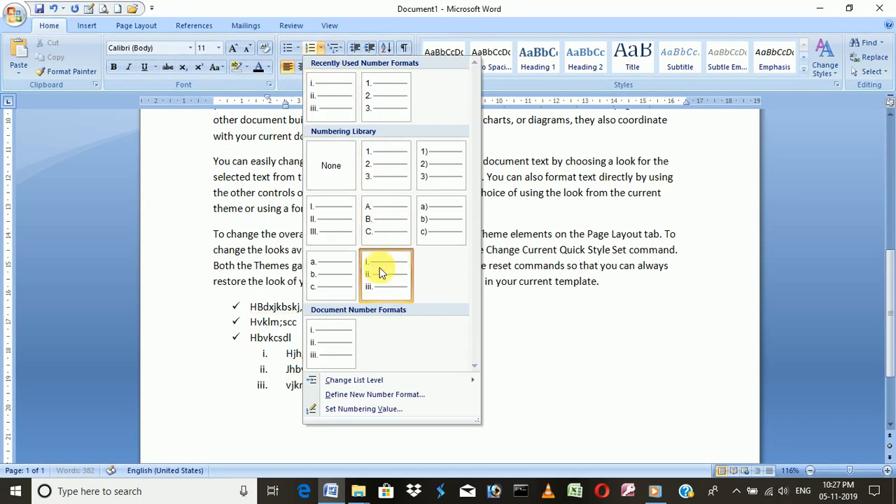
{"action": "mouse_move", "coordinate": [366, 378]}
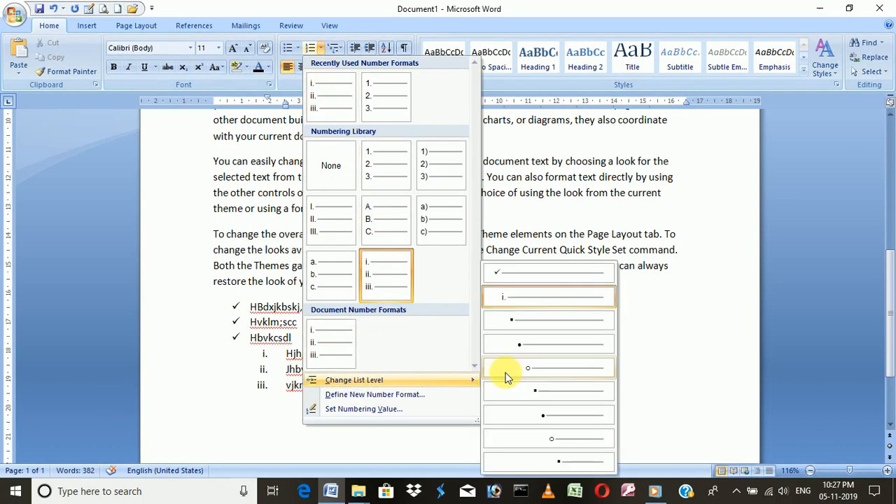
{"action": "left_click", "coordinate": [526, 321]}
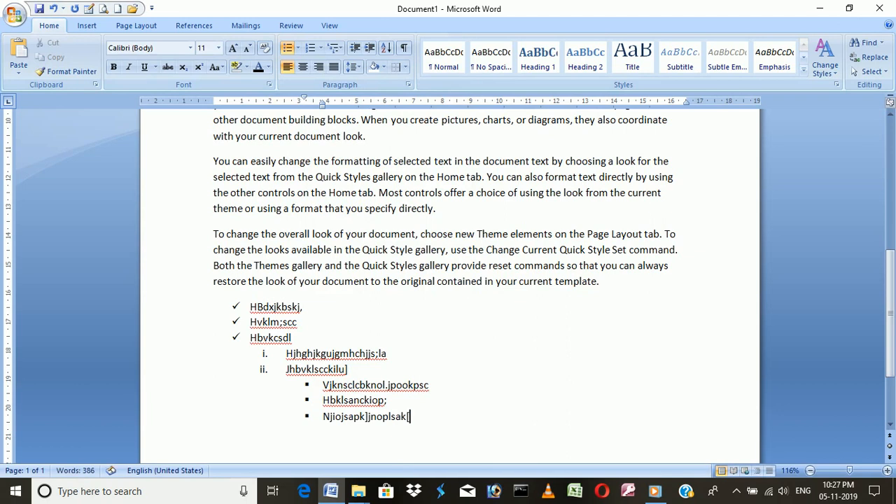
- Decrease and increase the indent of the whole list, leaving it one indent step further in overall
{"action": "left_click_drag", "start_coordinate": [427, 429], "coordinate": [209, 312]}
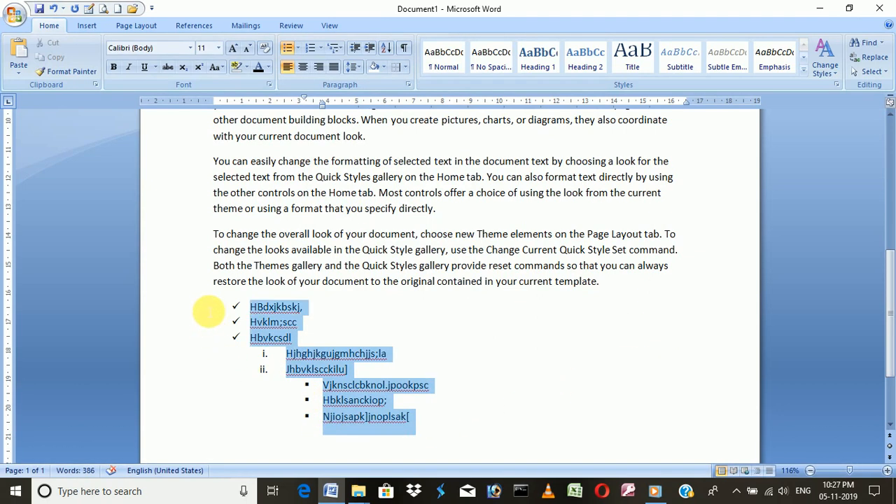
{"action": "left_click", "coordinate": [359, 48]}
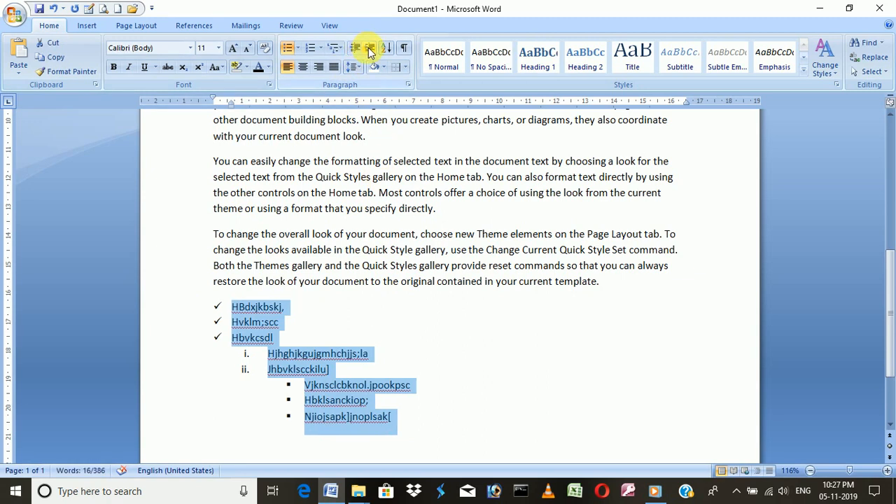
{"action": "left_click", "coordinate": [369, 49]}
{"action": "left_click", "coordinate": [369, 49]}
{"action": "triple_click", "coordinate": [369, 49]}
{"action": "left_click", "coordinate": [369, 49]}
{"action": "double_click", "coordinate": [355, 49]}
{"action": "double_click", "coordinate": [355, 49]}
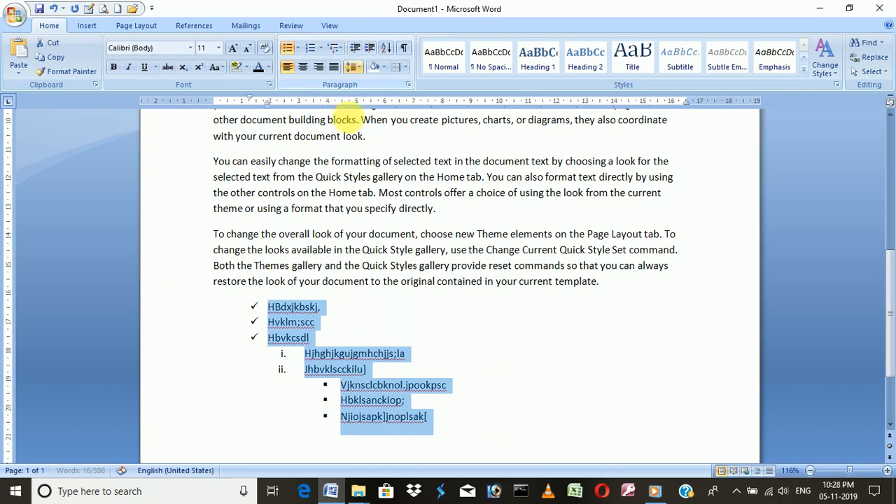
- Increase the indent of the two Roman-numbered items repeatedly until their markers sit at about 9 cm on the ruler
{"action": "left_click_drag", "start_coordinate": [381, 377], "coordinate": [287, 354]}
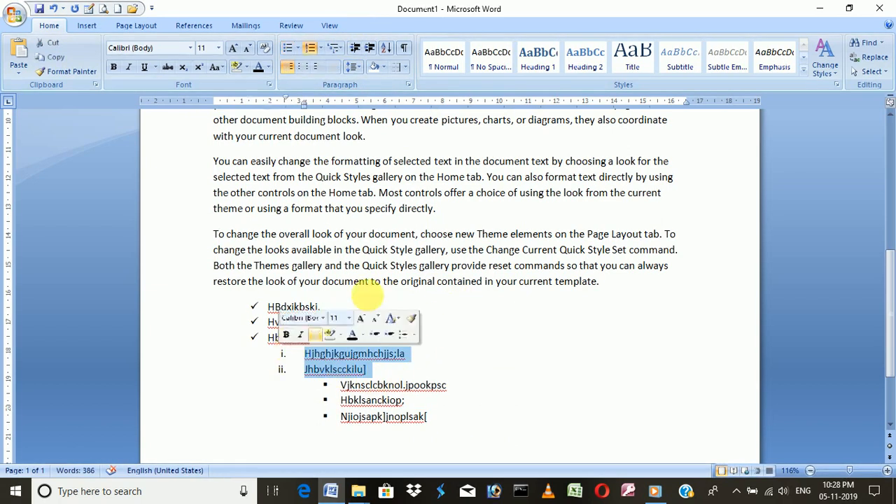
{"action": "double_click", "coordinate": [369, 49]}
{"action": "double_click", "coordinate": [369, 49]}
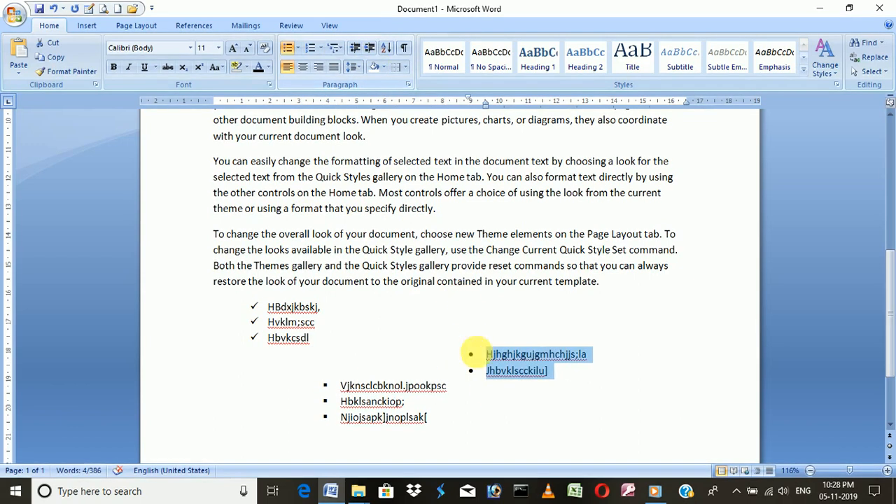
{"action": "left_click", "coordinate": [509, 444]}
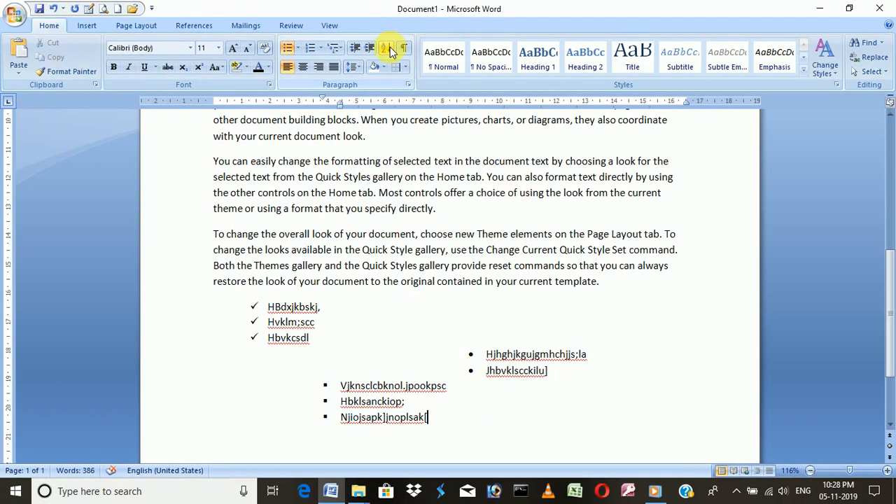
- Delete the entire sample list below the last paragraph
{"action": "left_click", "coordinate": [339, 48]}
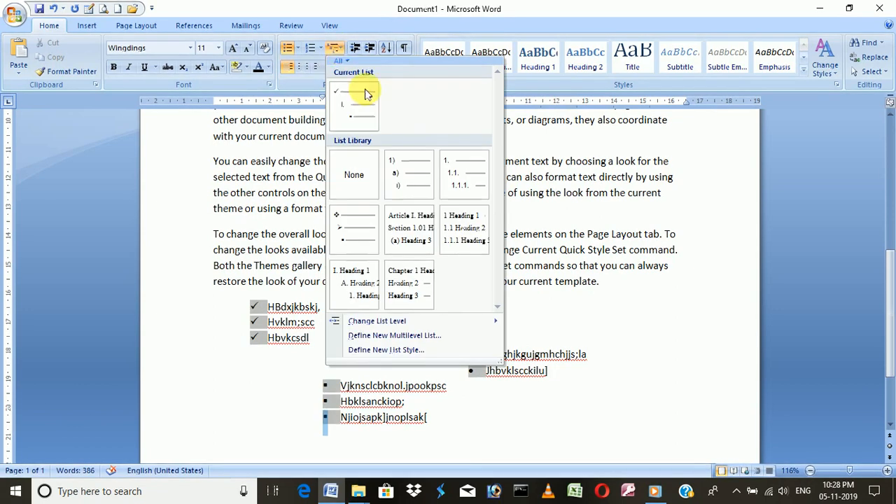
{"action": "left_click", "coordinate": [449, 431]}
{"action": "left_click_drag", "start_coordinate": [451, 426], "coordinate": [233, 307]}
{"action": "key", "text": "Delete"}
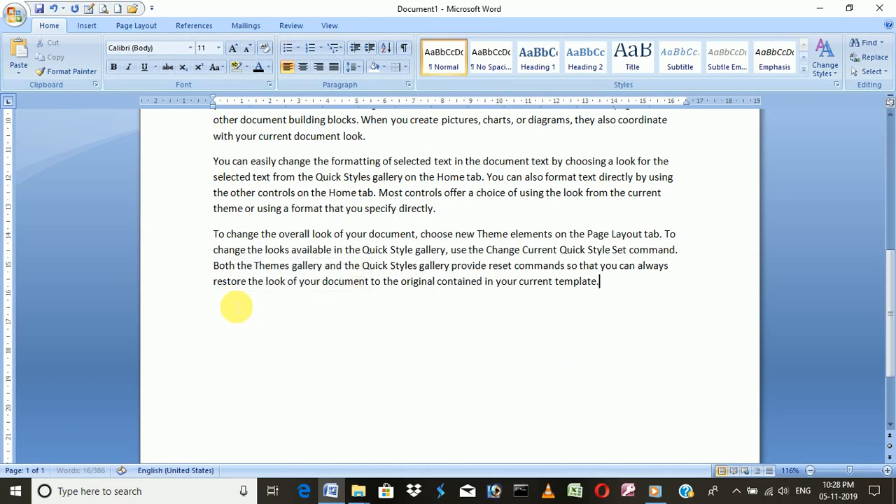
- Create a 1), a), i) multilevel list in the blank area below the text with items "Gchbvhnkhk,jsa", "Gvjukhhggk" and "Jhiukijo" numbered i to iii
{"action": "left_click", "coordinate": [336, 48]}
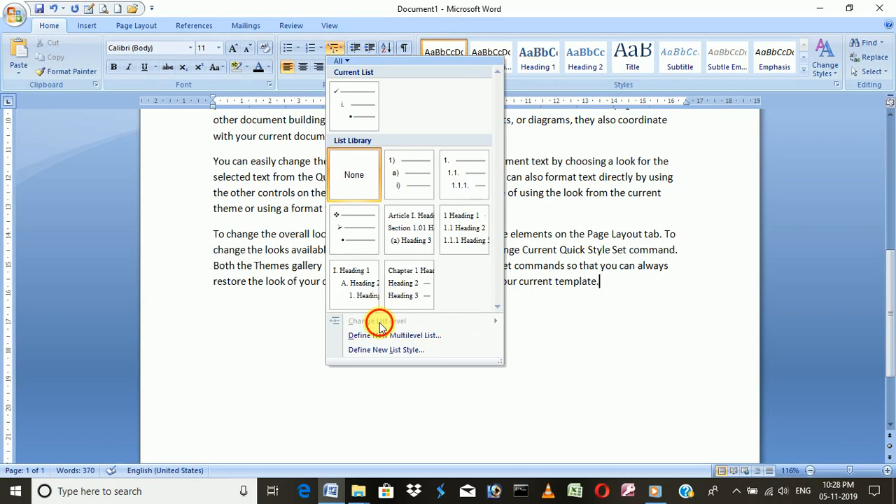
{"action": "left_click", "coordinate": [644, 380]}
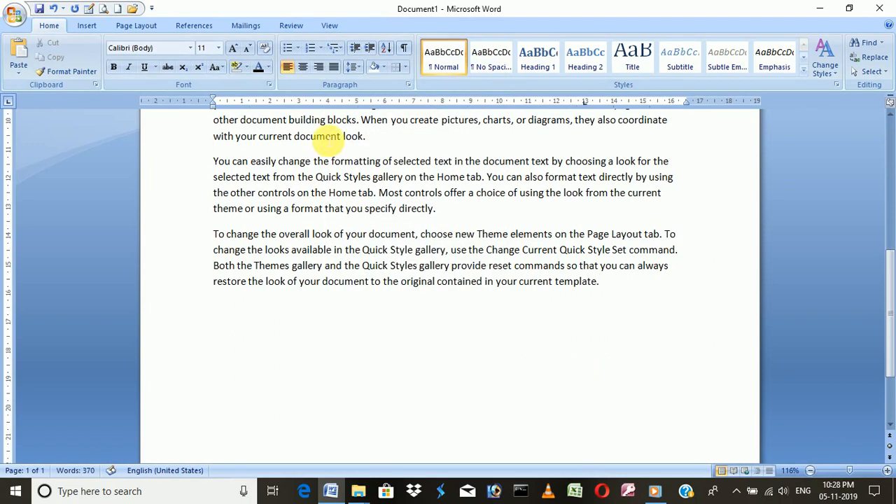
{"action": "left_click", "coordinate": [341, 47]}
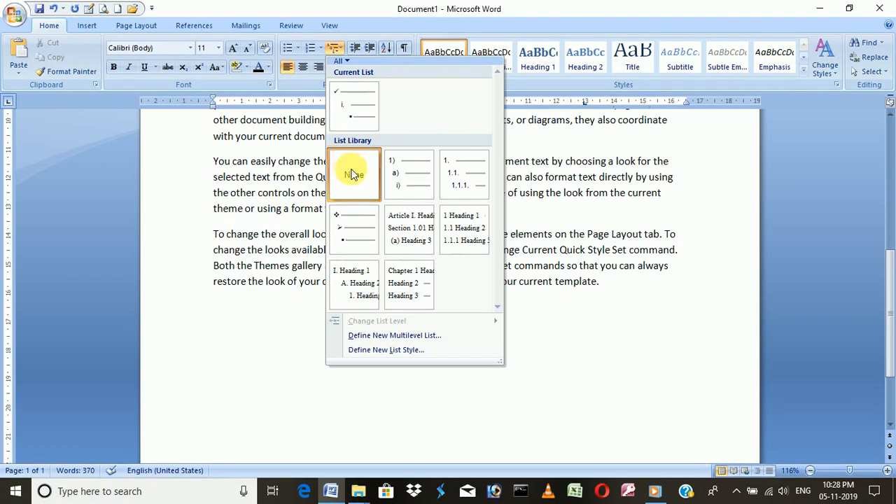
{"action": "mouse_move", "coordinate": [405, 177]}
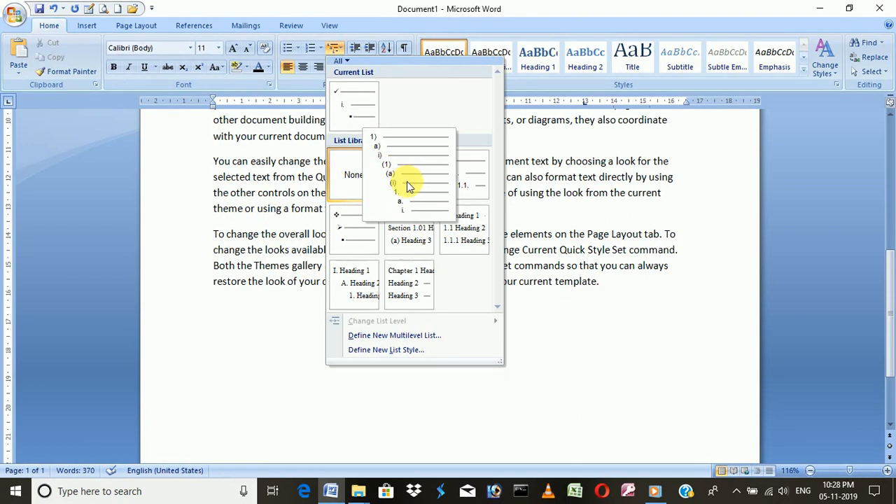
{"action": "left_click", "coordinate": [409, 186]}
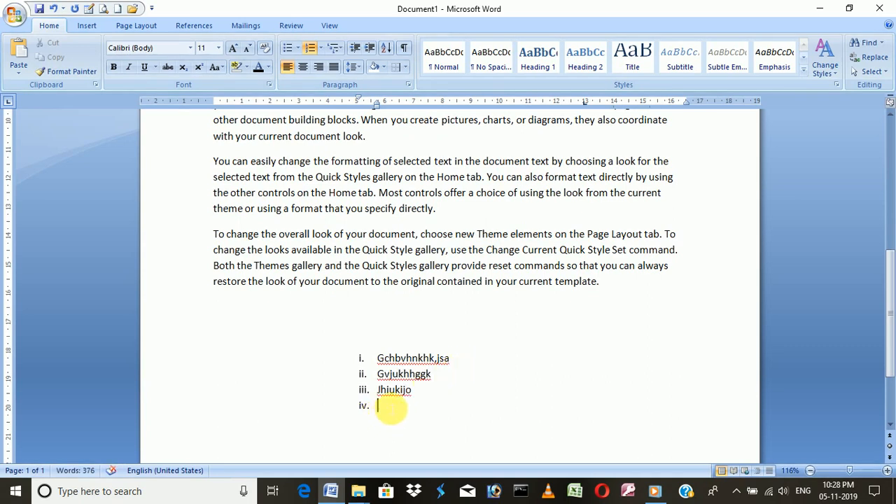
- Change the empty fourth item of the multilevel list to the first level and give it the text "gvbkjvhblk"
{"action": "left_click", "coordinate": [342, 49]}
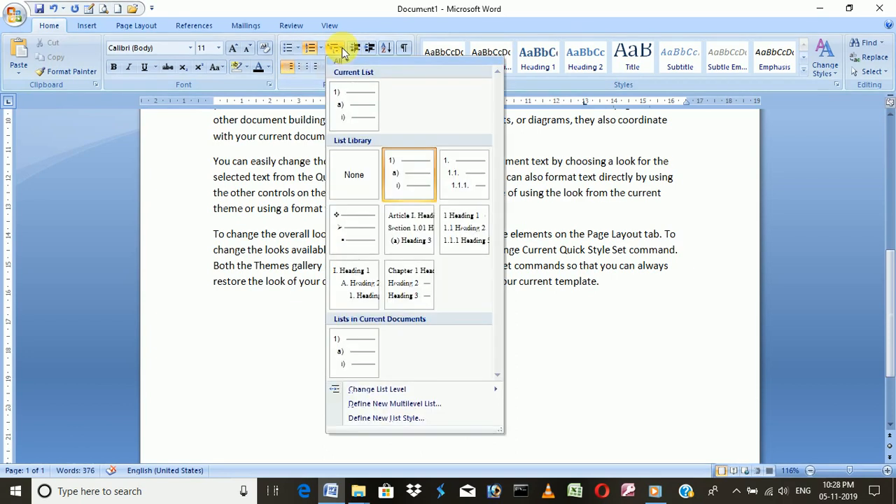
{"action": "mouse_move", "coordinate": [397, 390]}
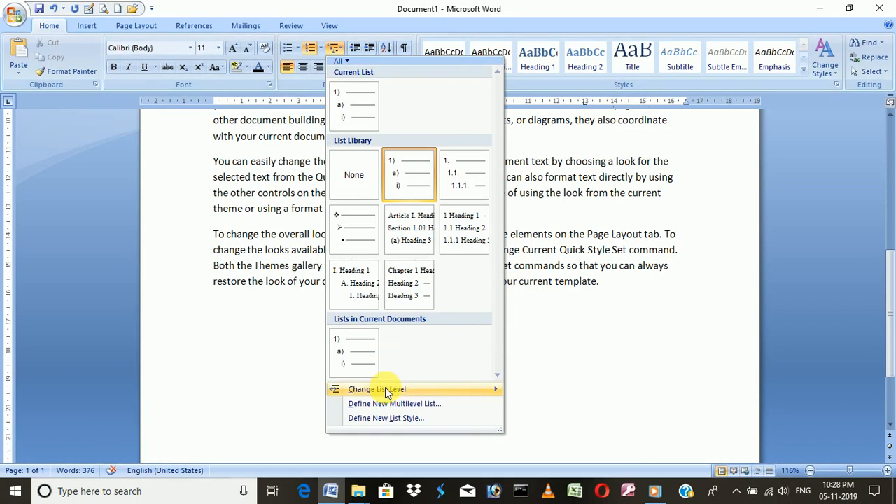
{"action": "left_click", "coordinate": [530, 277]}
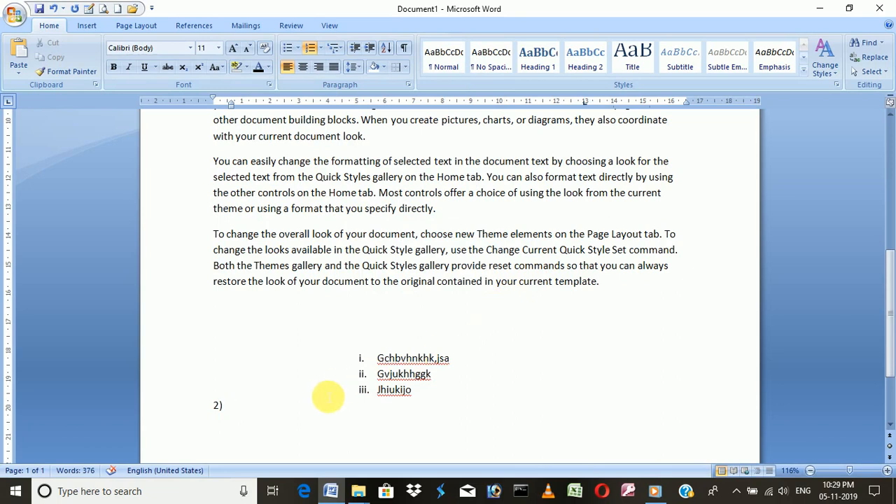
{"action": "type", "text": "gvbkjvhblk"}
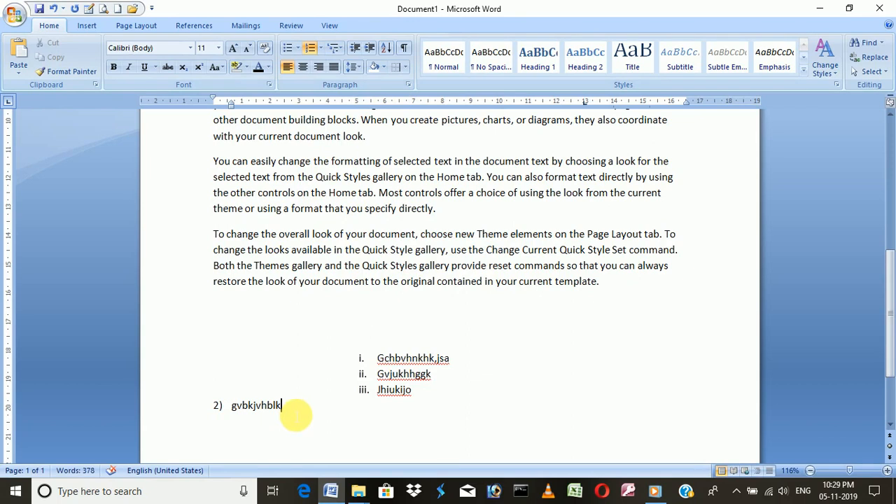
- Increase and decrease the indent of the three Roman-numbered items, leaving them two indent steps further in overall
{"action": "left_click_drag", "start_coordinate": [435, 414], "coordinate": [346, 359]}
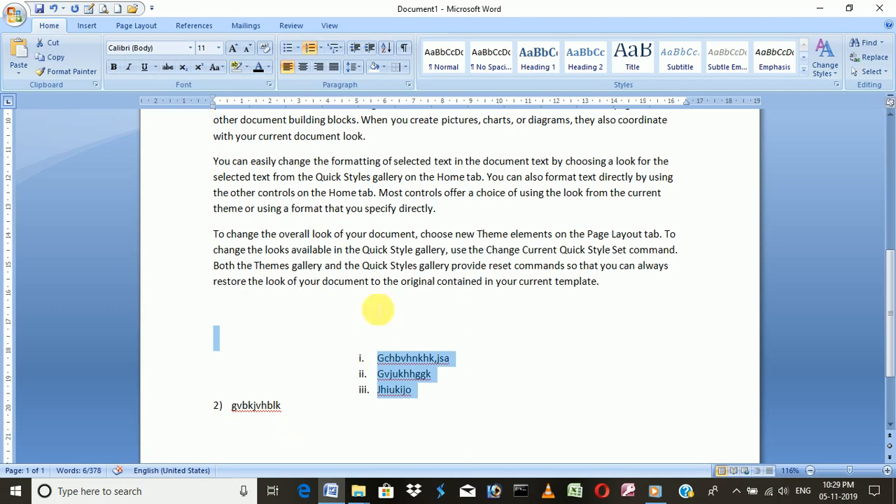
{"action": "left_click", "coordinate": [369, 51]}
{"action": "left_click", "coordinate": [369, 52]}
{"action": "left_click", "coordinate": [357, 51]}
{"action": "left_click", "coordinate": [357, 51]}
{"action": "left_click", "coordinate": [371, 51]}
{"action": "left_click", "coordinate": [371, 51]}
{"action": "left_click", "coordinate": [417, 298]}
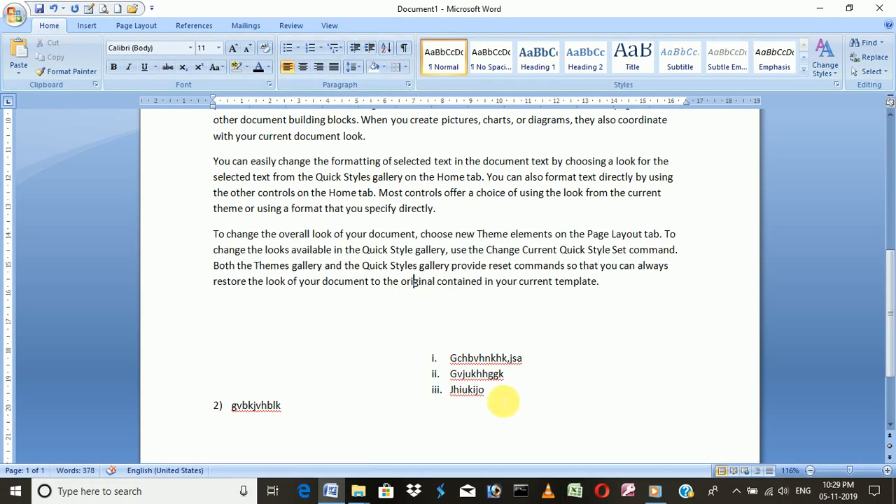
- Replace the sample list below the last paragraph with the numbers 2, 6, 5, 8, 9 and 0 on separate lines
{"action": "left_click_drag", "start_coordinate": [231, 407], "coordinate": [494, 343]}
{"action": "key", "text": "Delete"}
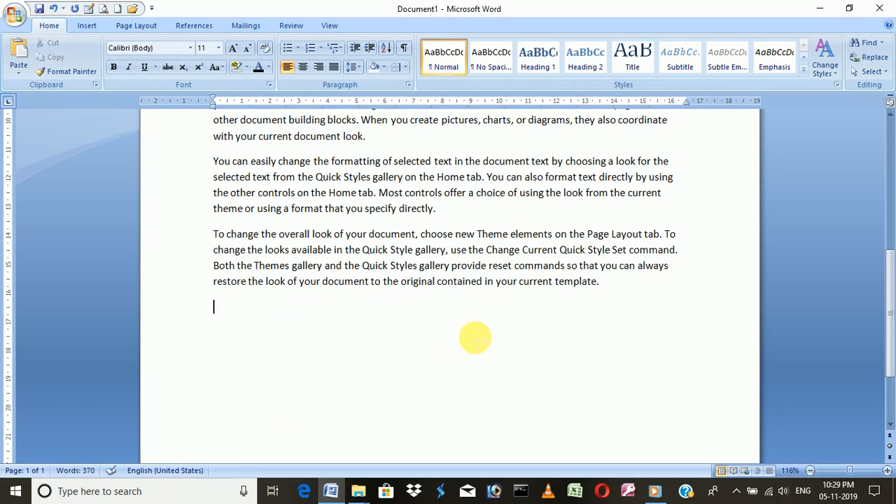
{"action": "type", "text": "2"}
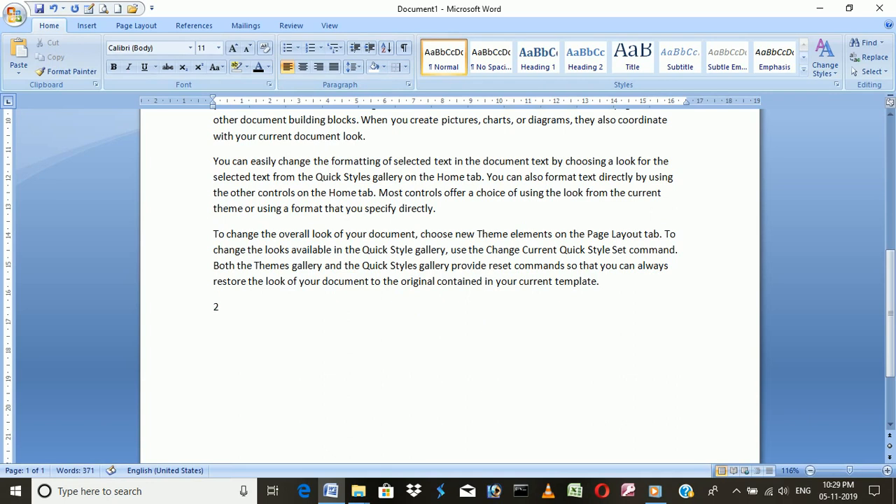
{"action": "key", "text": "Return"}
{"action": "type", "text": "0"}
{"action": "key", "text": "Return"}
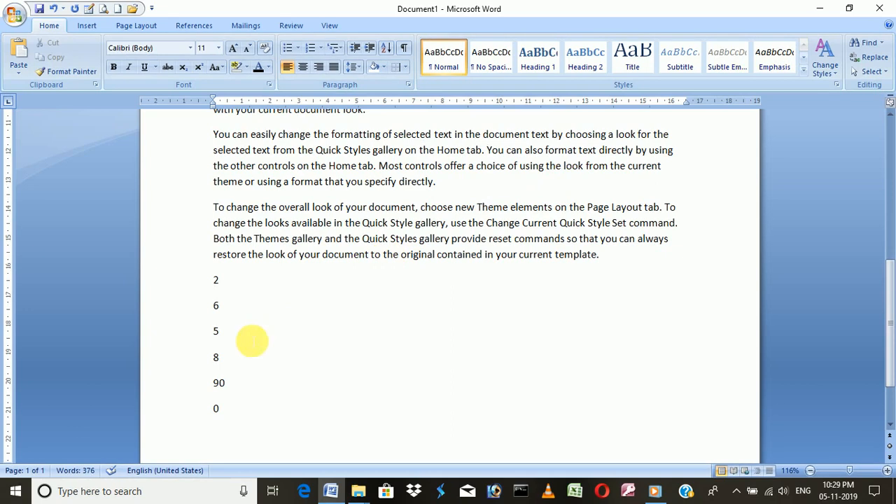
{"action": "key", "text": "BackSpace"}
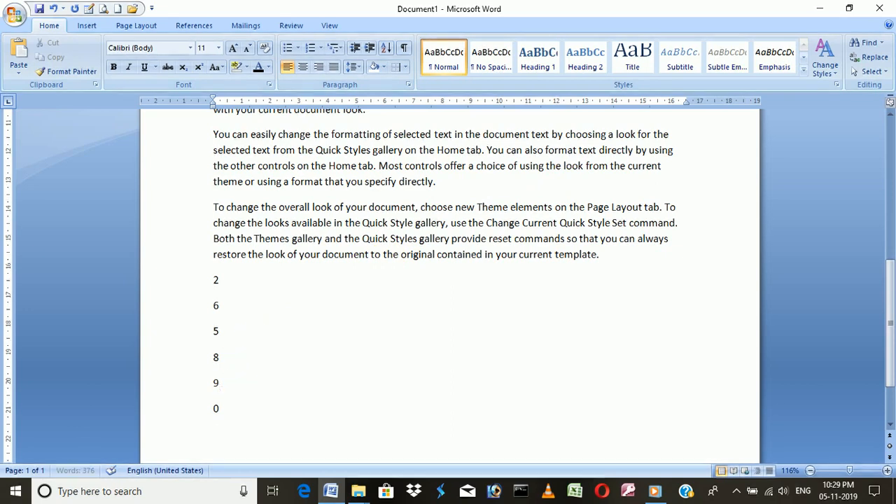
- Sort the six number lines by number in descending order
{"action": "left_click_drag", "start_coordinate": [241, 421], "coordinate": [238, 305]}
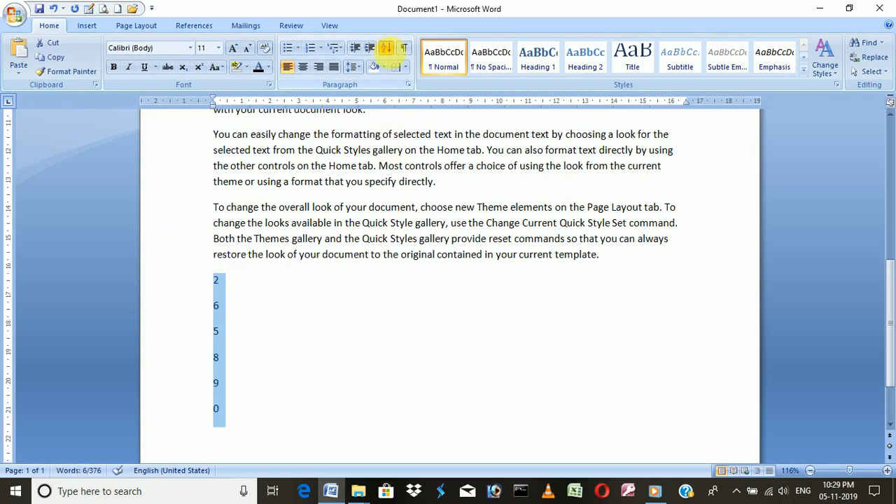
{"action": "left_click", "coordinate": [386, 48]}
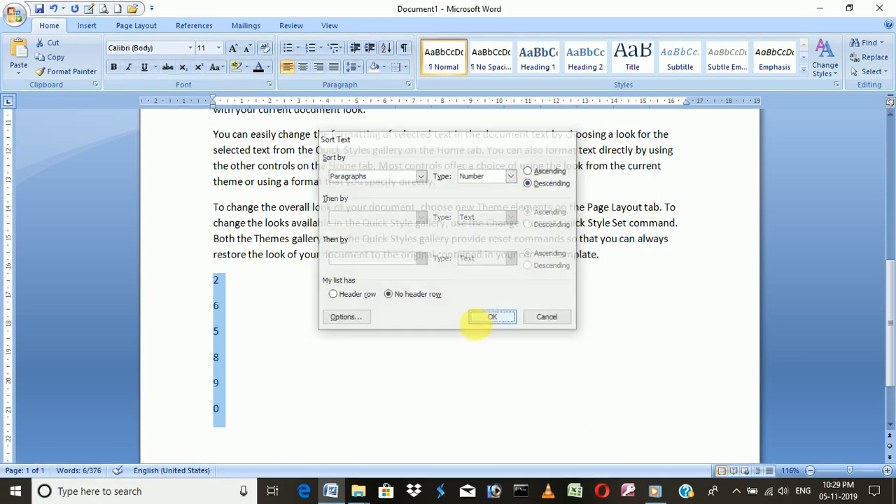
{"action": "left_click", "coordinate": [491, 319]}
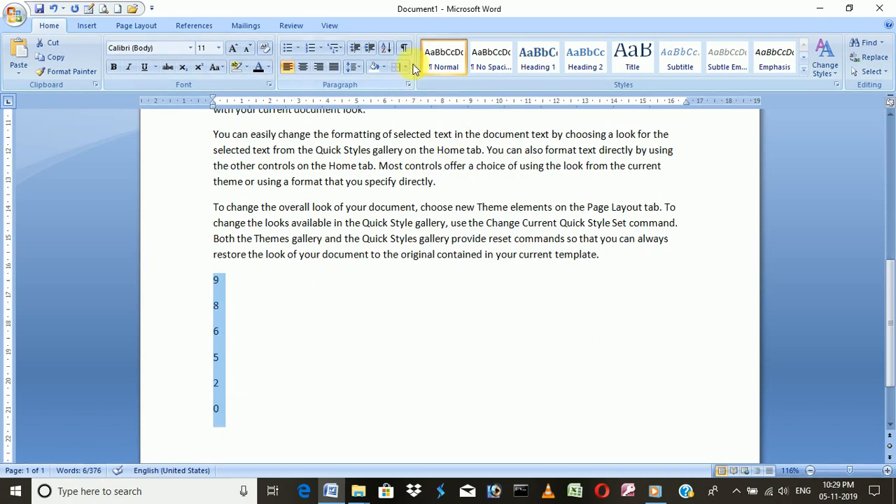
- Sort the six number lines again by number in ascending order
{"action": "left_click", "coordinate": [387, 48]}
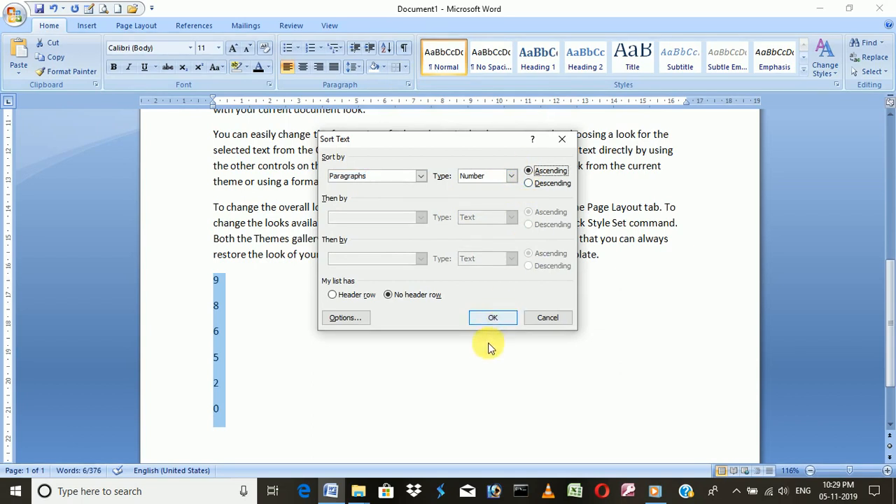
{"action": "left_click", "coordinate": [493, 318]}
{"action": "left_click", "coordinate": [273, 350]}
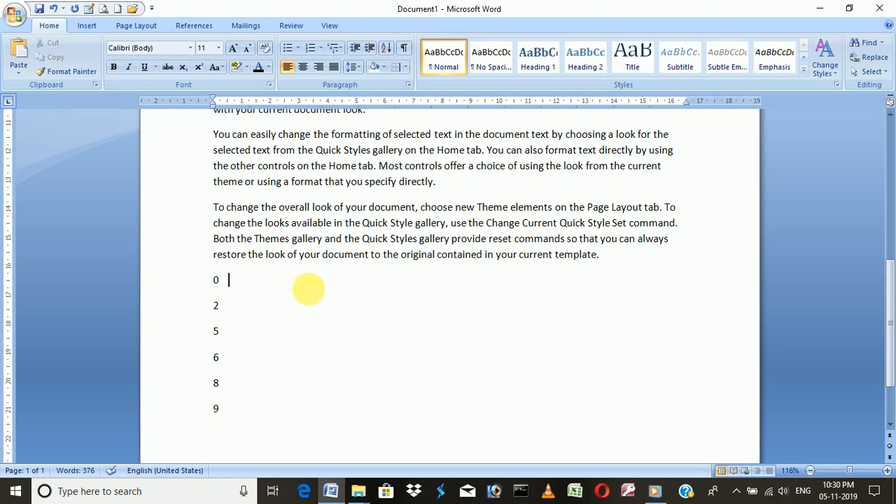
- Replace the number lines with the letters A, D, G, H and J, each on its own line
{"action": "left_click_drag", "start_coordinate": [213, 301], "coordinate": [214, 433]}
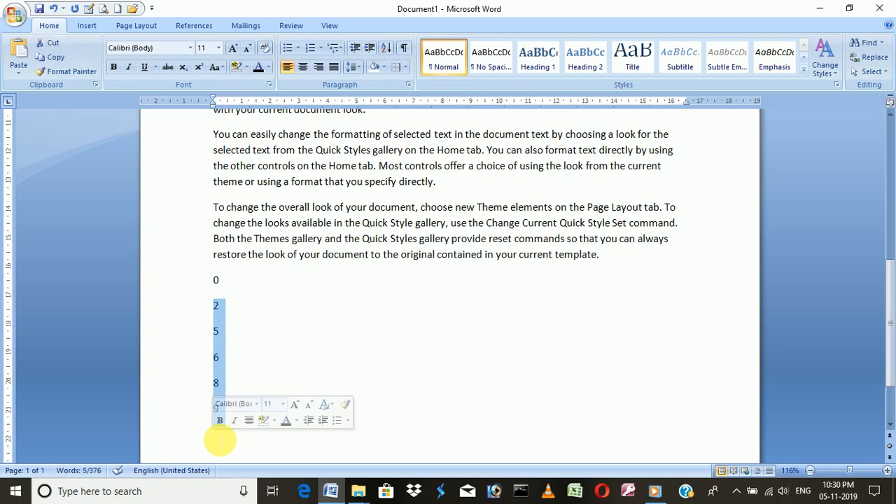
{"action": "key", "text": "Delete"}
{"action": "left_click", "coordinate": [200, 280]}
{"action": "key", "text": "Delete"}
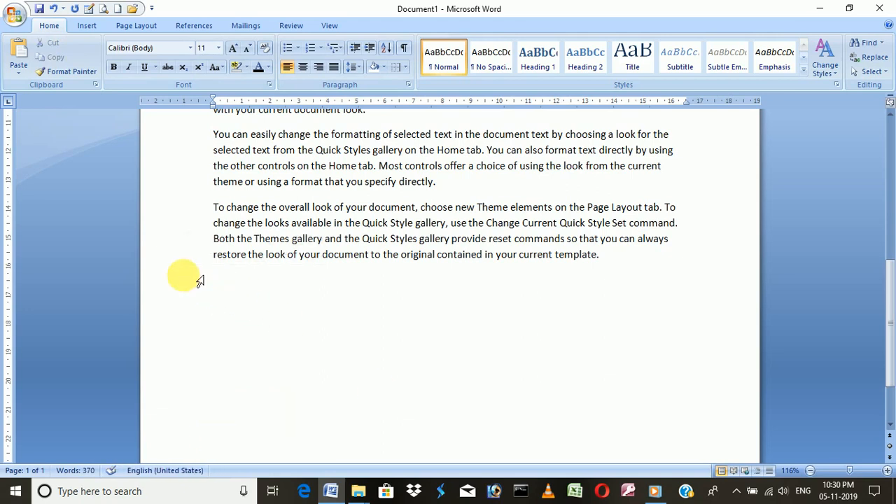
{"action": "type", "text": "a"}
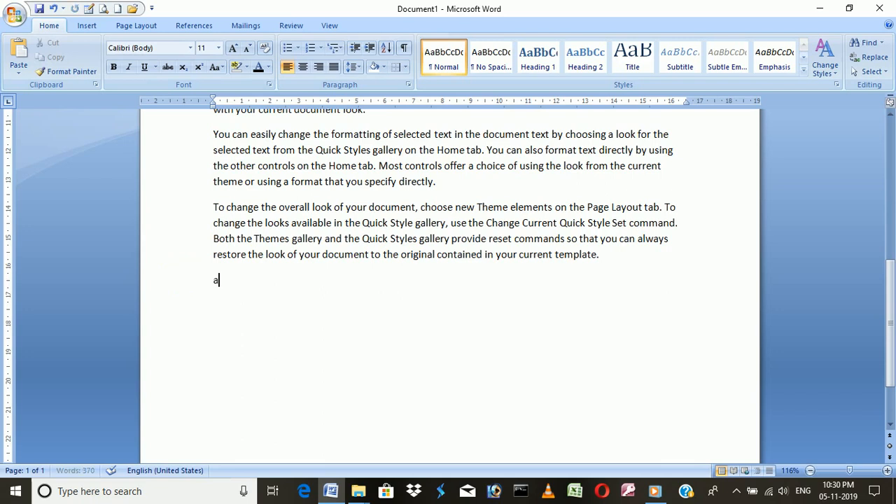
{"action": "key", "text": "Return"}
{"action": "type", "text": "d"}
{"action": "key", "text": "Return"}
{"action": "key", "text": "Return"}
{"action": "type", "text": "j"}
{"action": "key", "text": "Return"}
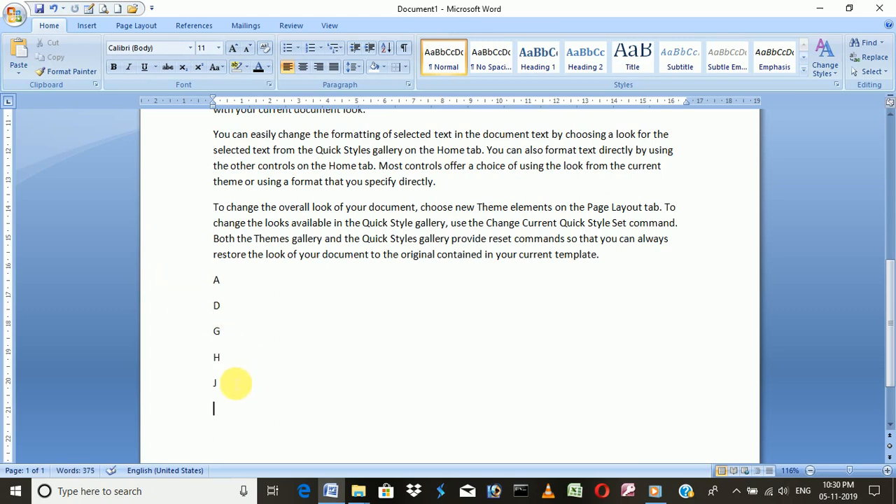
- Turn the letter lines into four sample words reading "Mkmjp", "Gklmkl", "Hnm" and "Jhvjhol"
{"action": "left_click", "coordinate": [228, 284]}
{"action": "type", "text": "gchjkjkgh"}
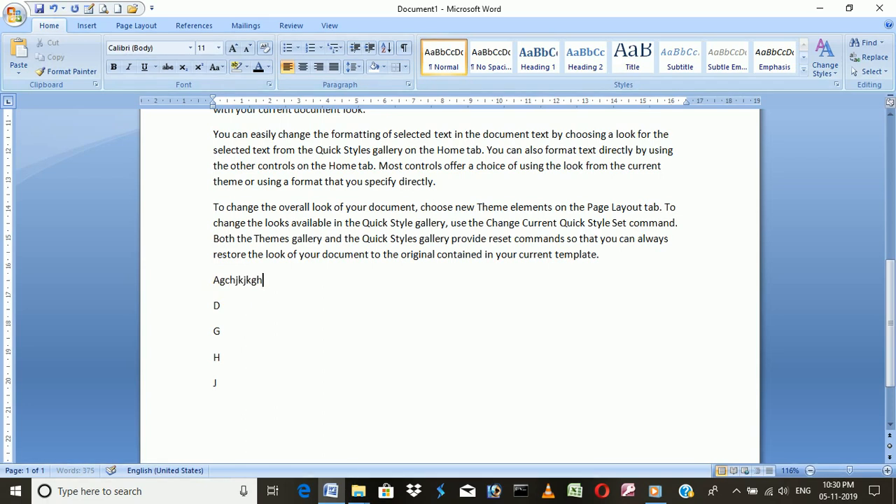
{"action": "left_click_drag", "start_coordinate": [162, 282], "coordinate": [234, 305]}
{"action": "type", "text": "mkmj"}
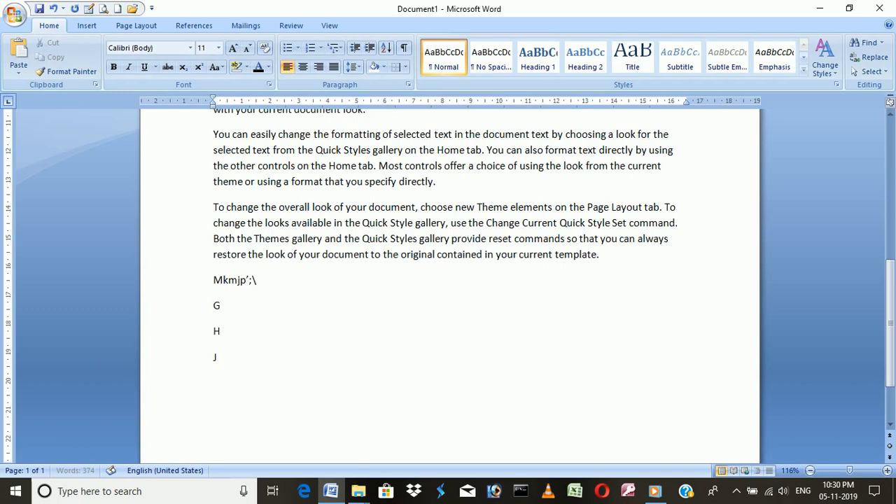
{"action": "key", "text": "BackSpace"}
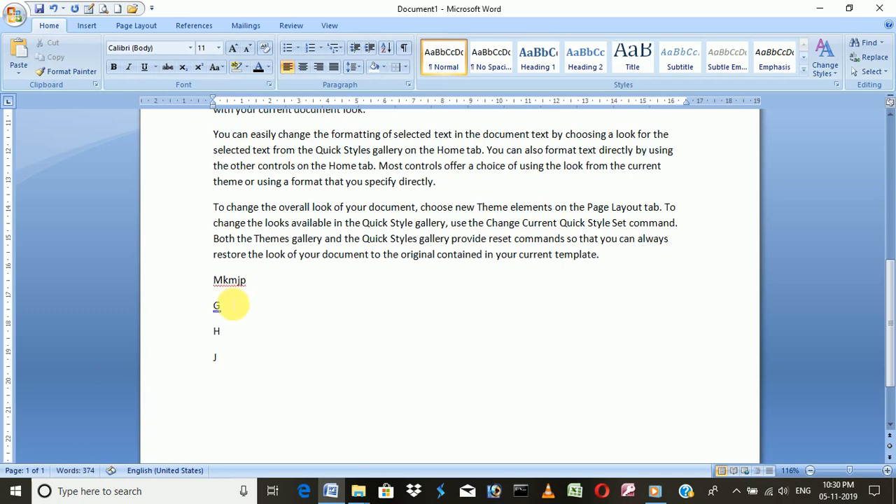
{"action": "type", "text": "klmkl"}
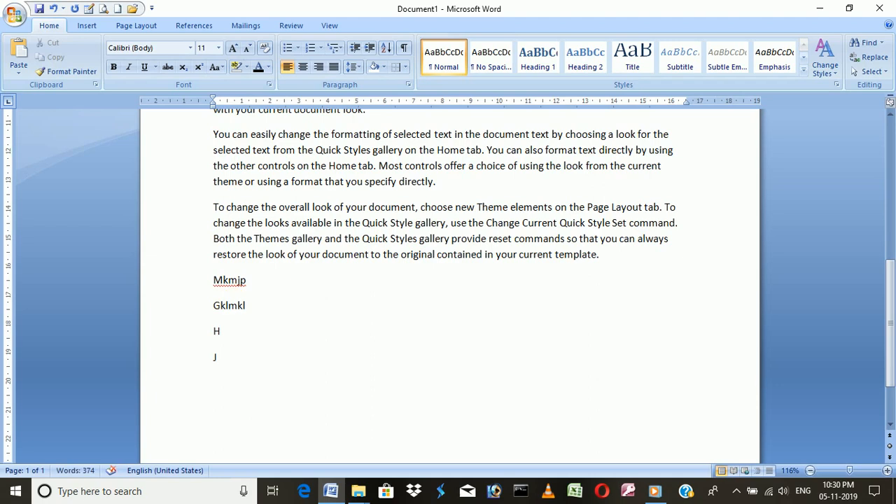
{"action": "type", "text": "nm;lk'l;"}
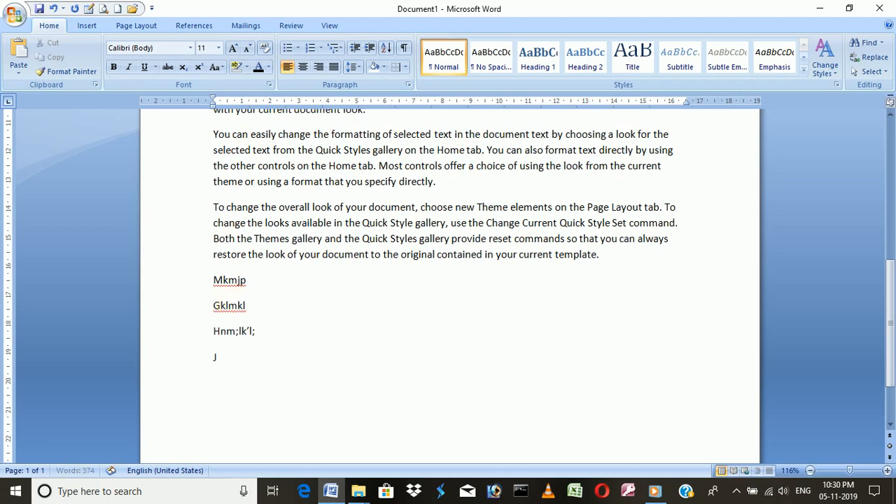
{"action": "left_click", "coordinate": [230, 305]}
{"action": "left_click", "coordinate": [278, 335]}
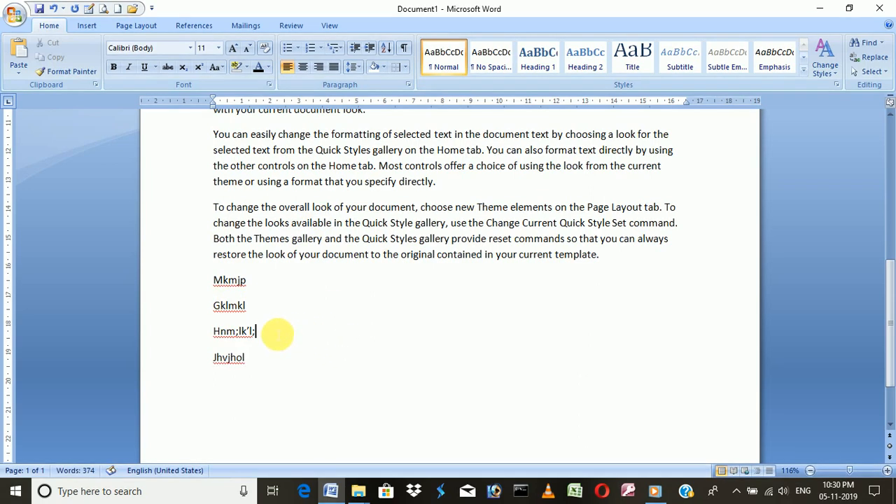
{"action": "key", "text": "BackSpace"}
{"action": "key", "text": "BackSpace"}
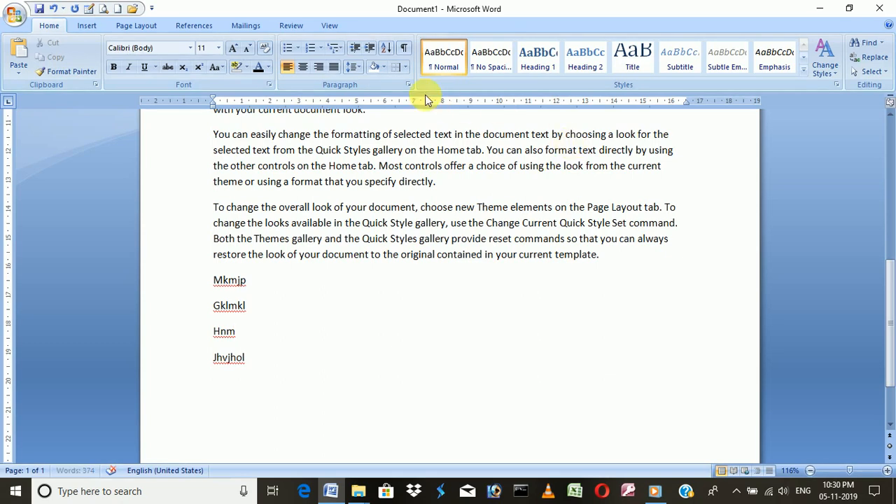
- Sort all paragraphs of the document as text in descending order
{"action": "left_click", "coordinate": [394, 52]}
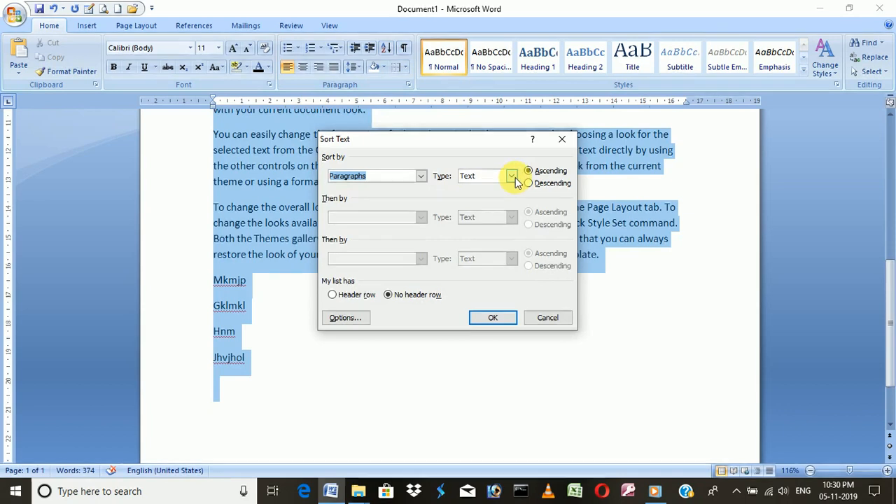
{"action": "left_click", "coordinate": [514, 177]}
{"action": "left_click", "coordinate": [514, 177]}
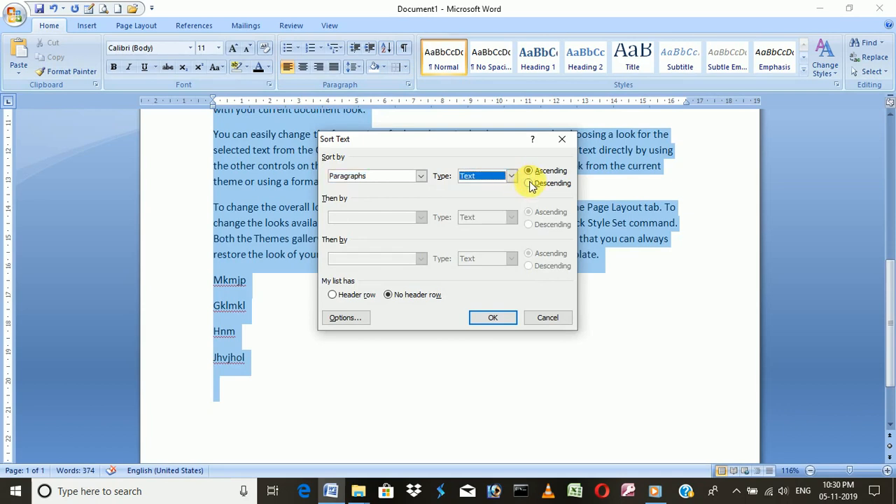
{"action": "left_click", "coordinate": [529, 183]}
{"action": "left_click", "coordinate": [493, 319]}
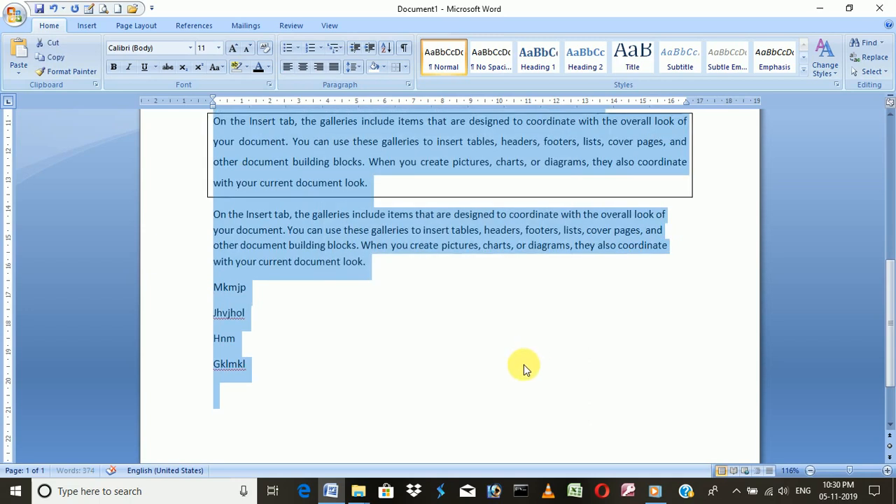
{"action": "left_click", "coordinate": [385, 346]}
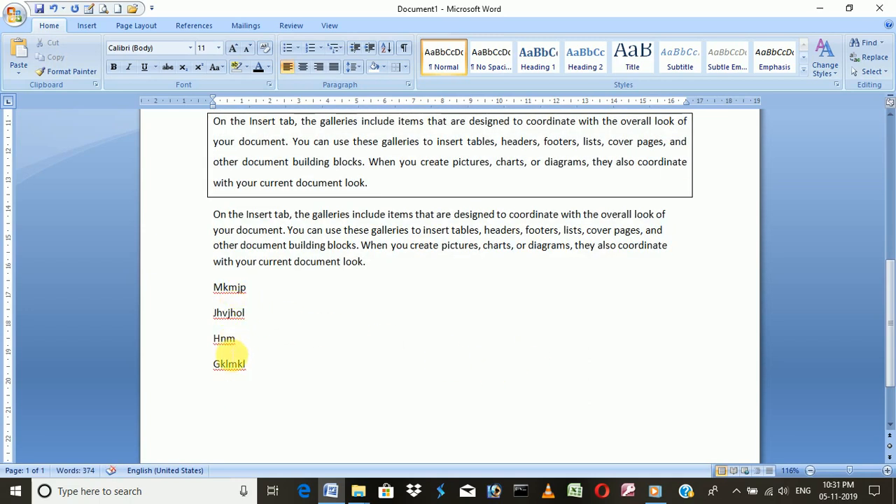
- Sort only the four sample words below the last paragraph as text in ascending order
{"action": "left_click_drag", "start_coordinate": [266, 363], "coordinate": [194, 297]}
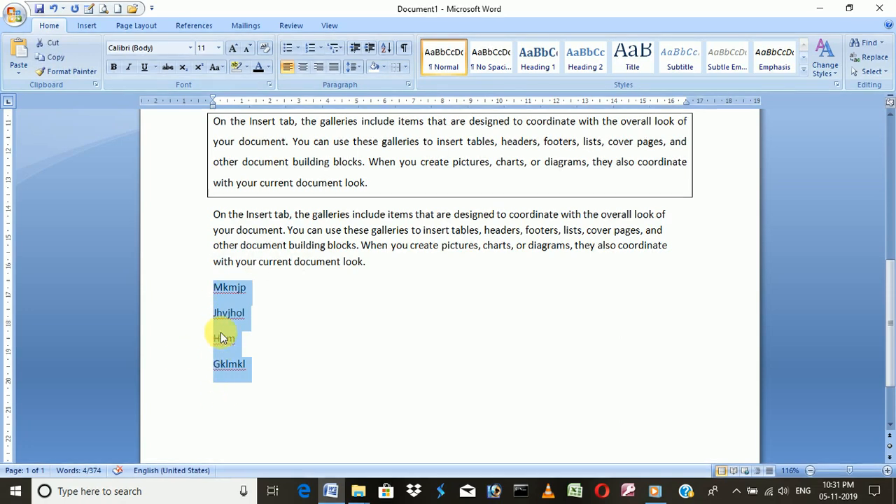
{"action": "left_click", "coordinate": [387, 48]}
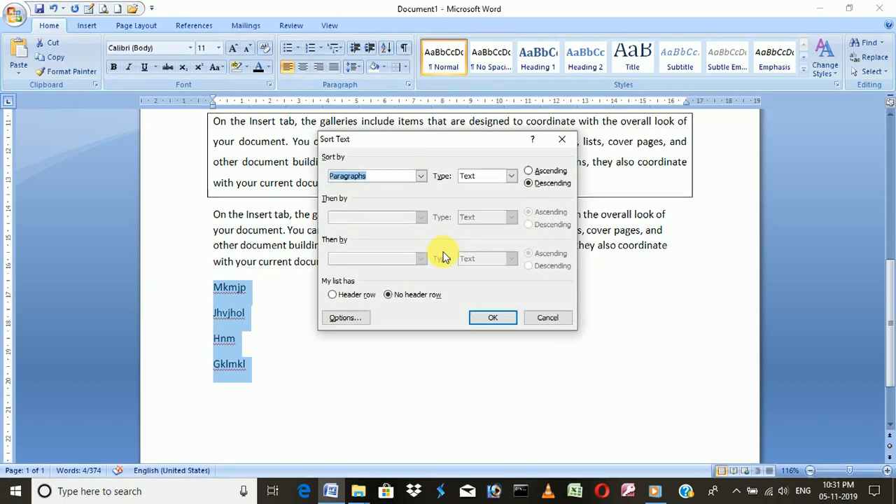
{"action": "left_click", "coordinate": [528, 171]}
{"action": "left_click", "coordinate": [492, 318]}
{"action": "left_click", "coordinate": [442, 368]}
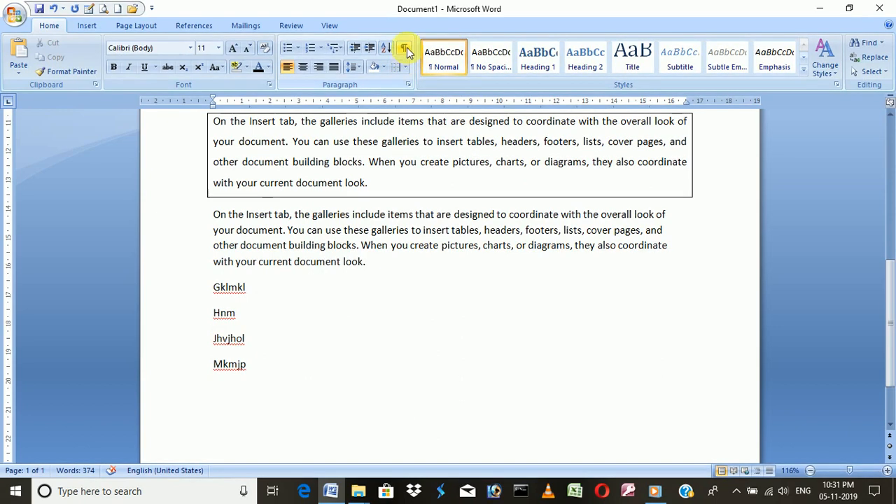
- Show the paragraph marks and other hidden formatting symbols throughout the document
{"action": "scroll", "coordinate": [371, 297], "scroll_direction": "up", "scroll_amount": 5}
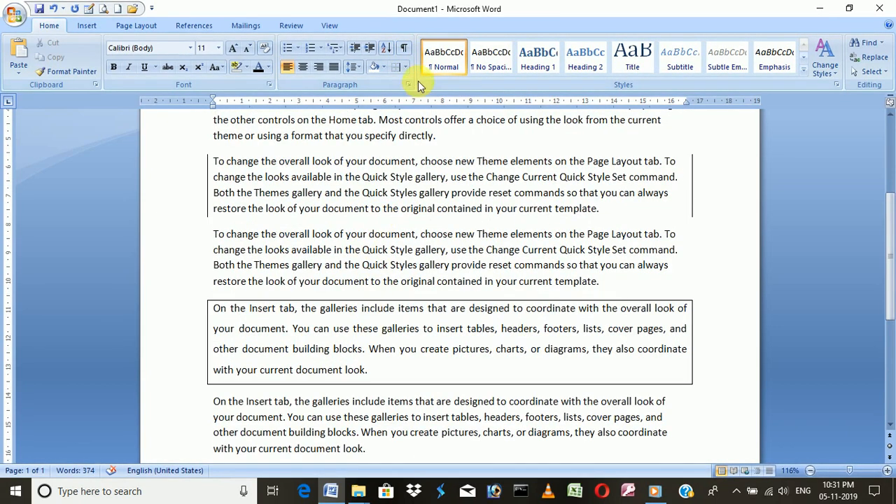
{"action": "scroll", "coordinate": [490, 320], "scroll_direction": "down", "scroll_amount": 7}
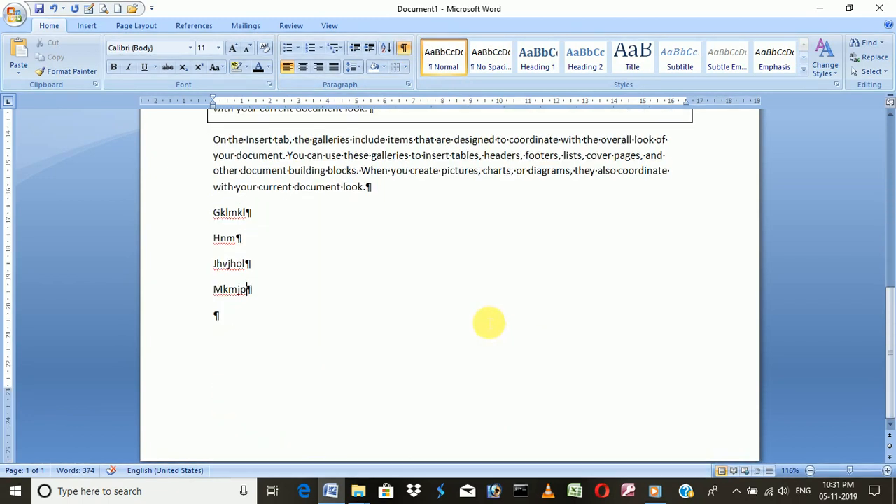
- Examine the space dots and paragraph marks displayed throughout the document, down to the four sample words
{"action": "scroll", "coordinate": [264, 278], "scroll_direction": "up", "scroll_amount": 1}
{"action": "scroll", "coordinate": [265, 277], "scroll_direction": "up", "scroll_amount": 10}
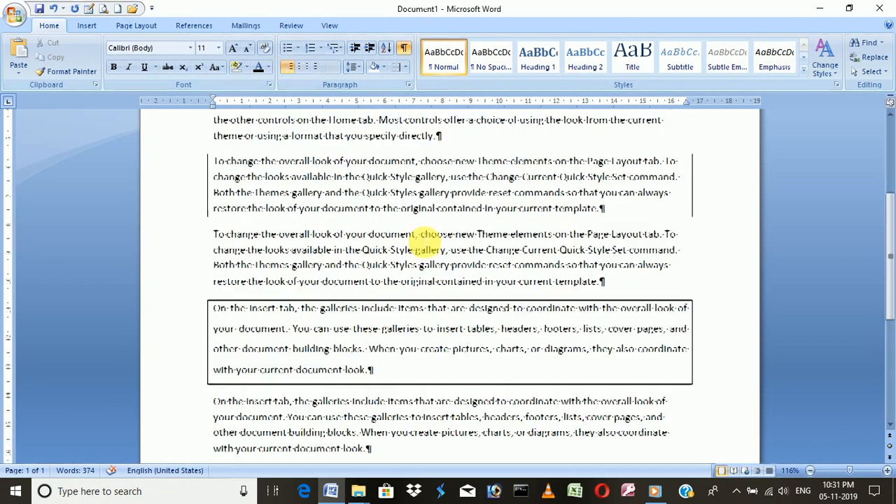
{"action": "scroll", "coordinate": [427, 242], "scroll_direction": "down", "scroll_amount": 3}
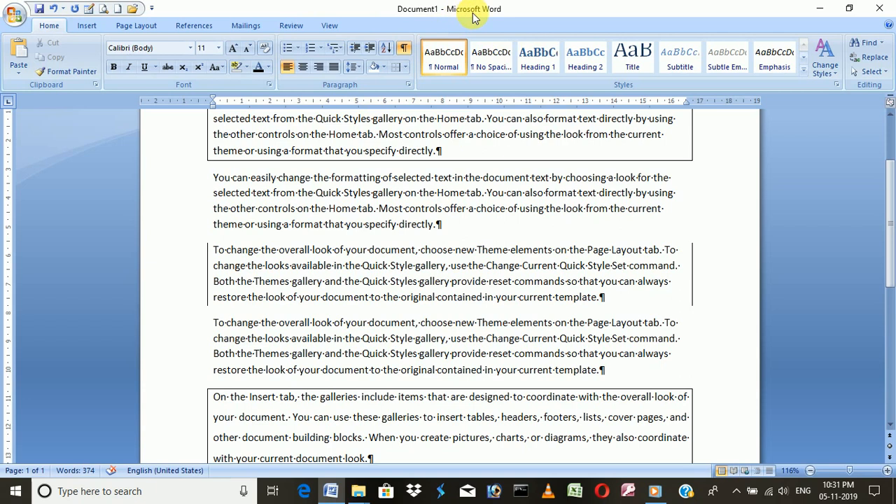
{"action": "scroll", "coordinate": [370, 420], "scroll_direction": "down", "scroll_amount": 2}
{"action": "scroll", "coordinate": [378, 416], "scroll_direction": "down", "scroll_amount": 7}
{"action": "scroll", "coordinate": [356, 317], "scroll_direction": "up", "scroll_amount": 1}
{"action": "scroll", "coordinate": [355, 316], "scroll_direction": "up", "scroll_amount": 3}
{"action": "scroll", "coordinate": [351, 314], "scroll_direction": "down", "scroll_amount": 4}
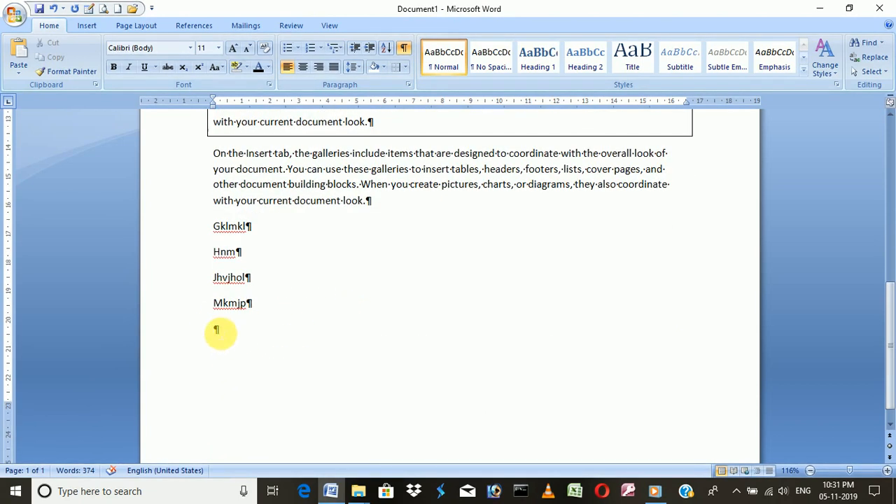
- Hide the paragraph marks and other formatting symbols throughout the document
{"action": "left_click", "coordinate": [405, 47]}
{"action": "left_click", "coordinate": [413, 337]}
{"action": "scroll", "coordinate": [388, 338], "scroll_direction": "up", "scroll_amount": 7}
{"action": "scroll", "coordinate": [388, 337], "scroll_direction": "up", "scroll_amount": 4}
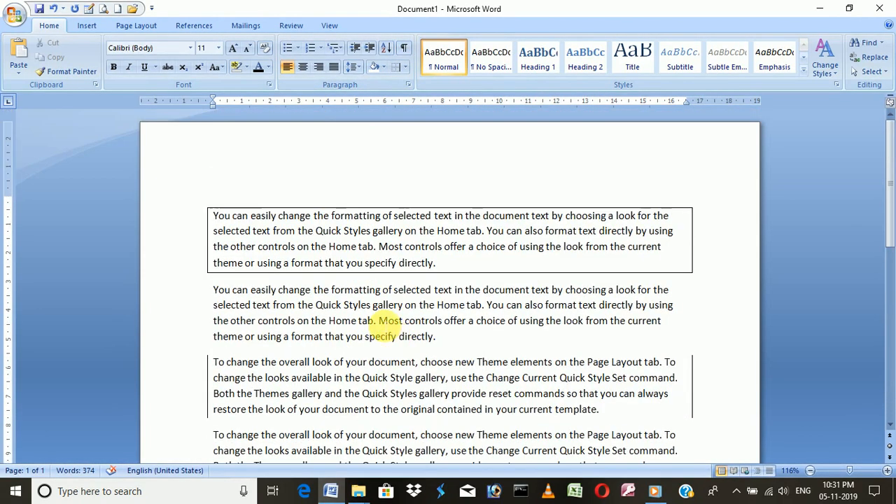
- Remove all borders from the first paragraph by applying No Border
{"action": "scroll", "coordinate": [382, 321], "scroll_direction": "down", "scroll_amount": 3}
{"action": "scroll", "coordinate": [380, 326], "scroll_direction": "up", "scroll_amount": 3}
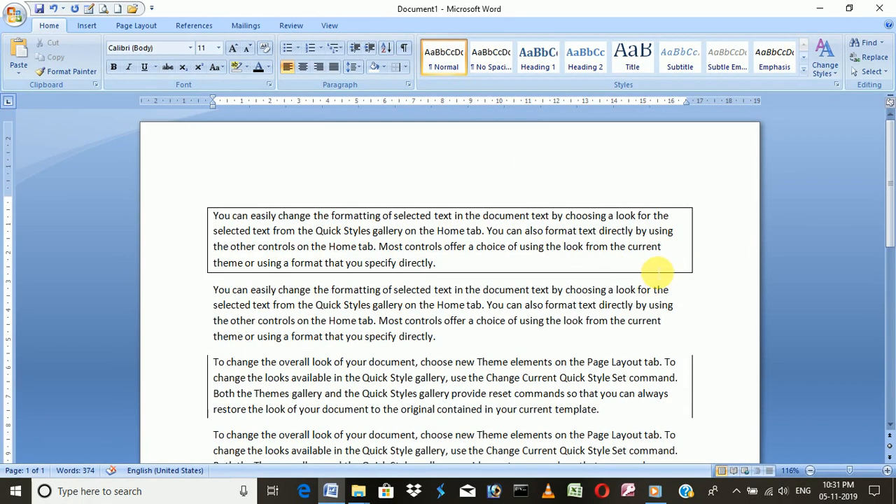
{"action": "left_click_drag", "start_coordinate": [726, 278], "coordinate": [171, 201]}
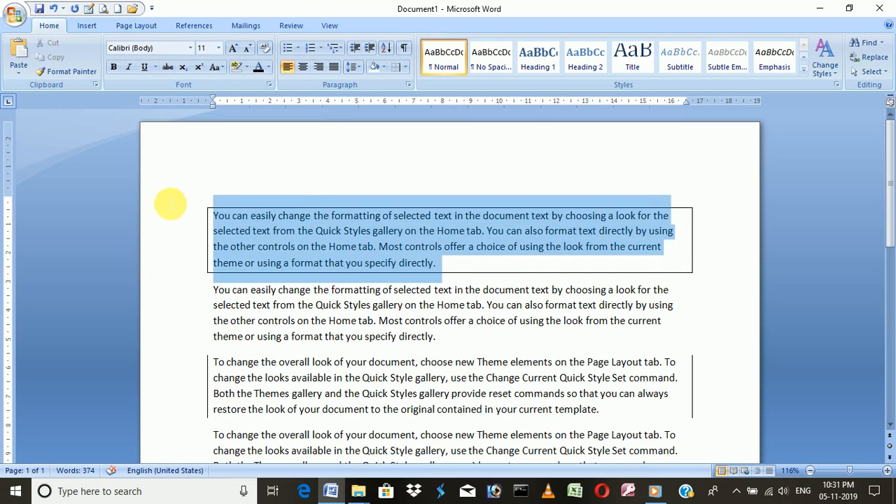
{"action": "left_click", "coordinate": [406, 68]}
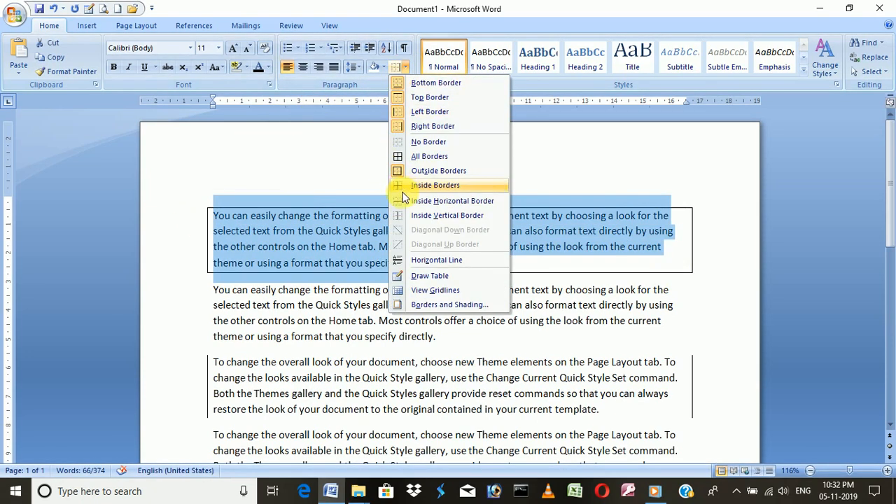
{"action": "left_click", "coordinate": [398, 143]}
- Remove the side borders from the third paragraph, beginning "To change the overall look"
{"action": "left_click_drag", "start_coordinate": [722, 381], "coordinate": [210, 374]}
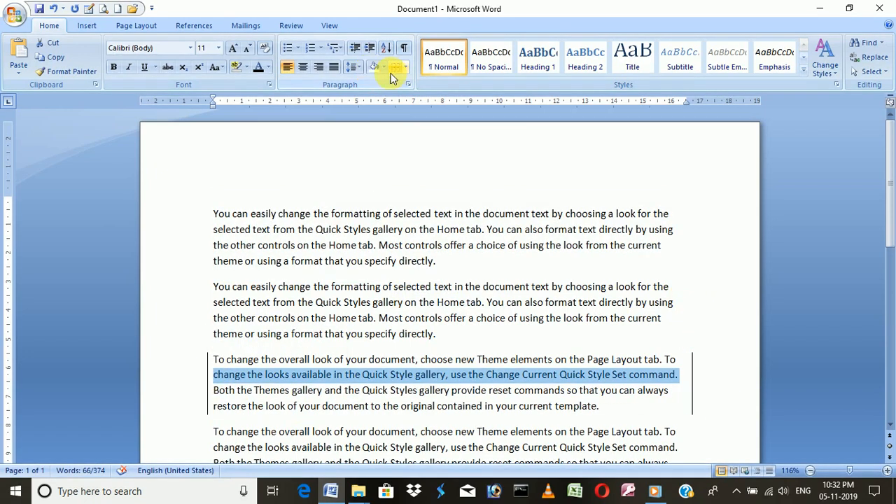
{"action": "left_click", "coordinate": [704, 375]}
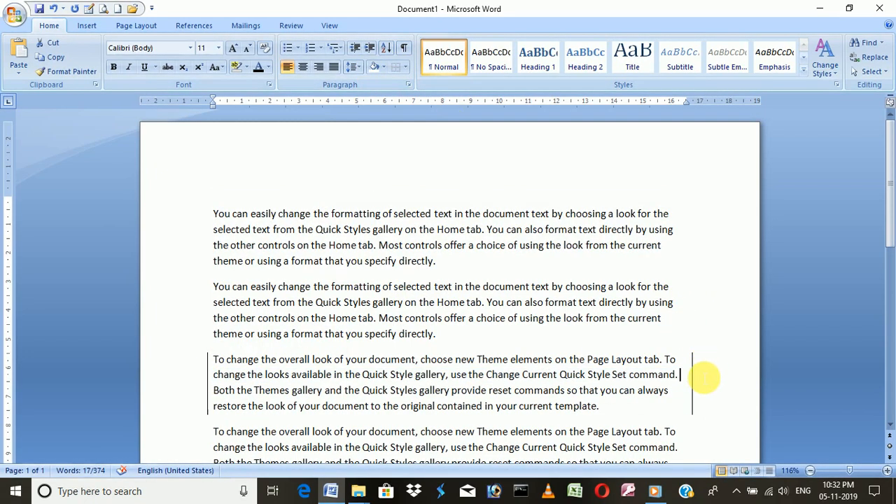
{"action": "left_click", "coordinate": [633, 415]}
{"action": "mouse_move", "coordinate": [632, 414]}
{"action": "left_mouse_down"}
{"action": "mouse_move", "coordinate": [301, 336]}
{"action": "mouse_move", "coordinate": [250, 336]}
{"action": "mouse_move", "coordinate": [203, 358]}
{"action": "mouse_move", "coordinate": [240, 361]}
{"action": "mouse_move", "coordinate": [219, 334]}
{"action": "left_mouse_up"}
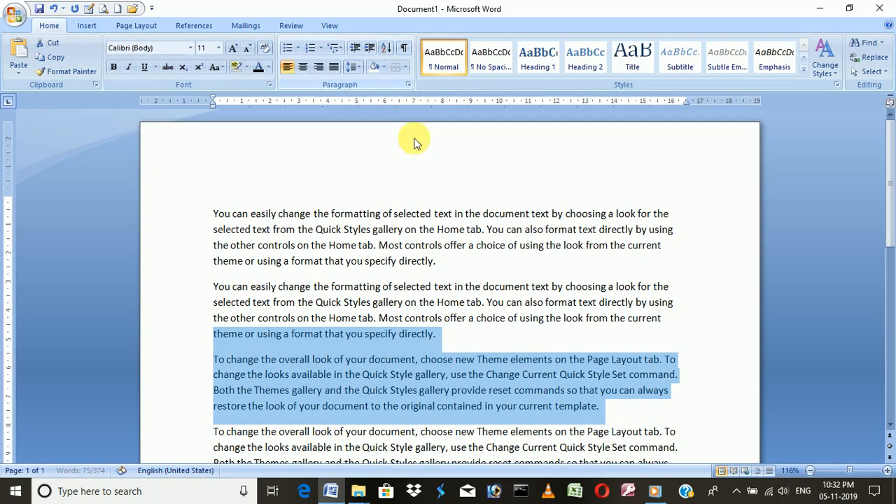
{"action": "left_click", "coordinate": [716, 390]}
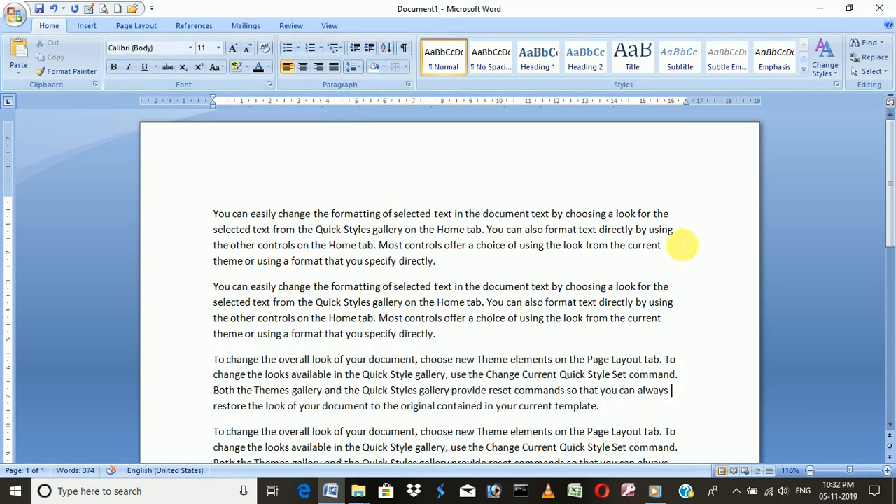
- Preview the Heading 2 style on the first paragraph without applying it
{"action": "left_click_drag", "start_coordinate": [460, 270], "coordinate": [206, 206]}
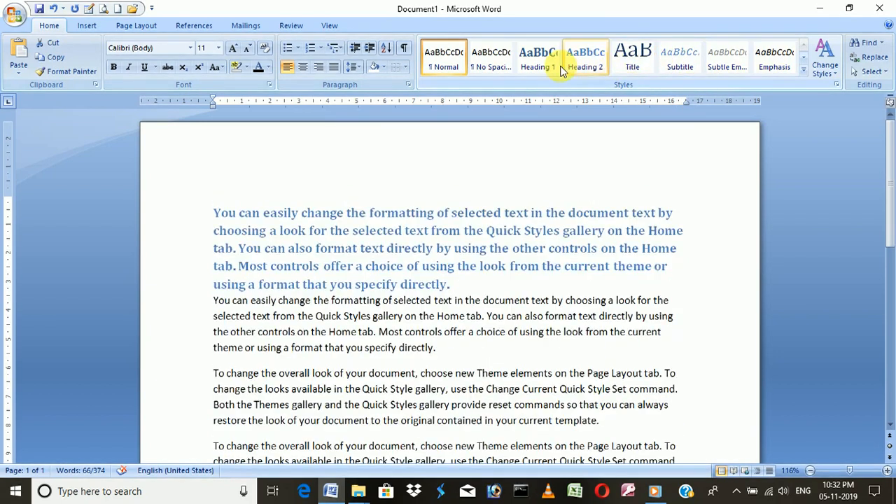
{"action": "triple_click", "coordinate": [460, 200]}
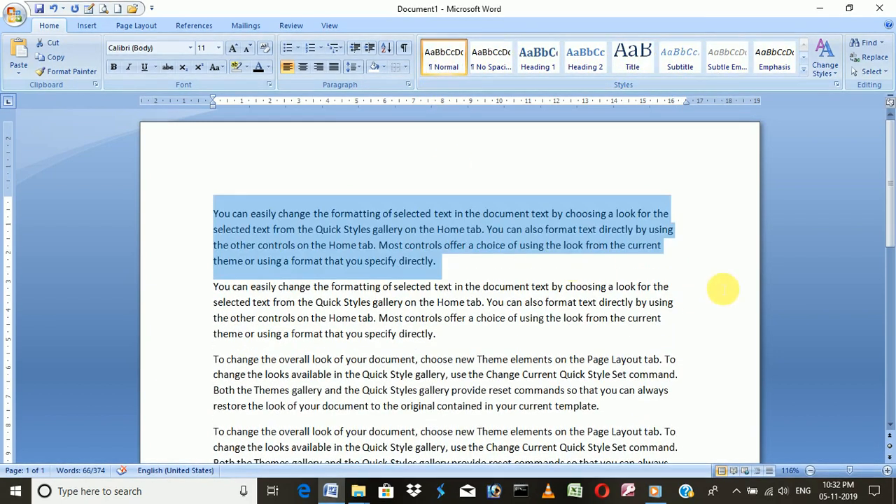
{"action": "left_click", "coordinate": [717, 266]}
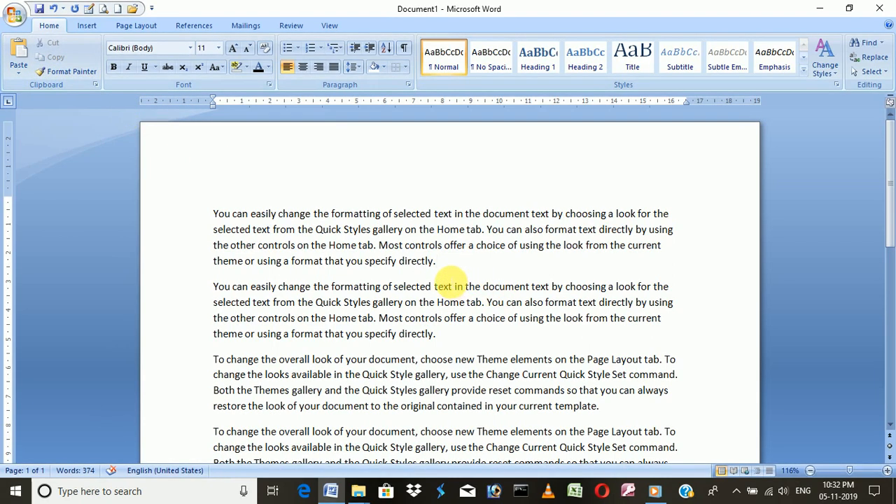
- Set the font color of the whole first paragraph to standard red
{"action": "left_click_drag", "start_coordinate": [437, 260], "coordinate": [197, 208]}
{"action": "left_click", "coordinate": [198, 214]}
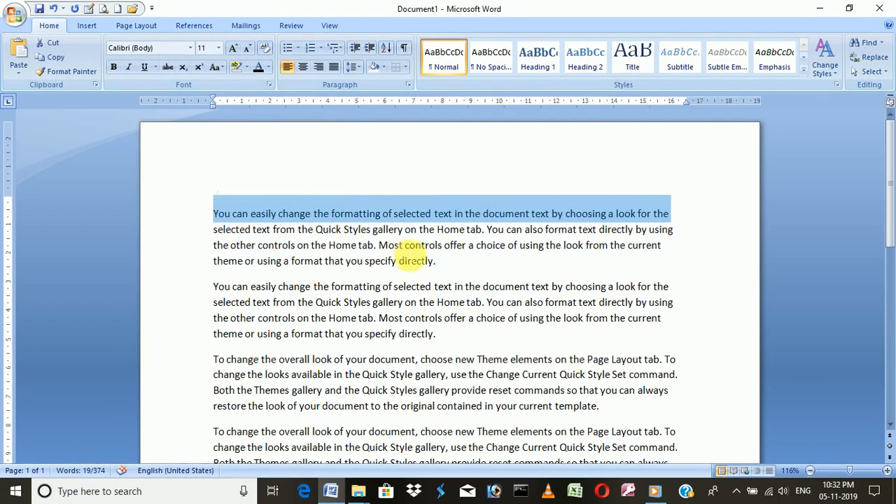
{"action": "left_click_drag", "start_coordinate": [436, 262], "coordinate": [214, 217]}
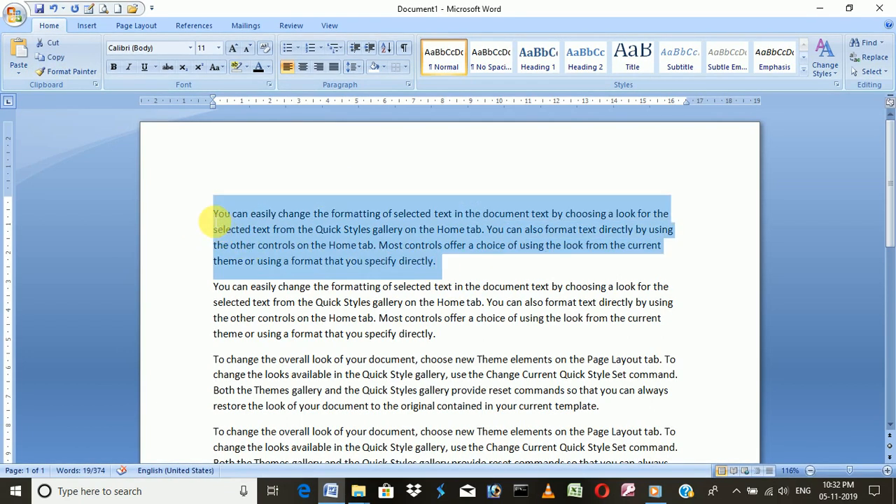
{"action": "left_click", "coordinate": [213, 217]}
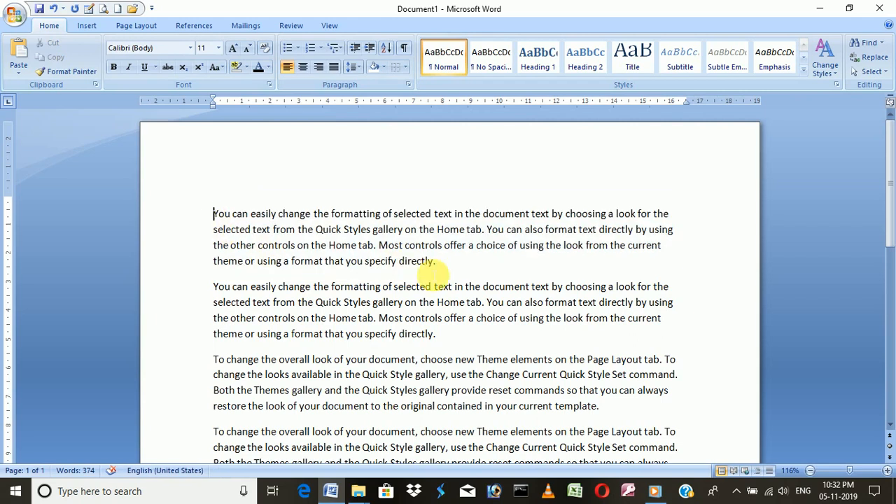
{"action": "left_click_drag", "start_coordinate": [437, 261], "coordinate": [203, 213]}
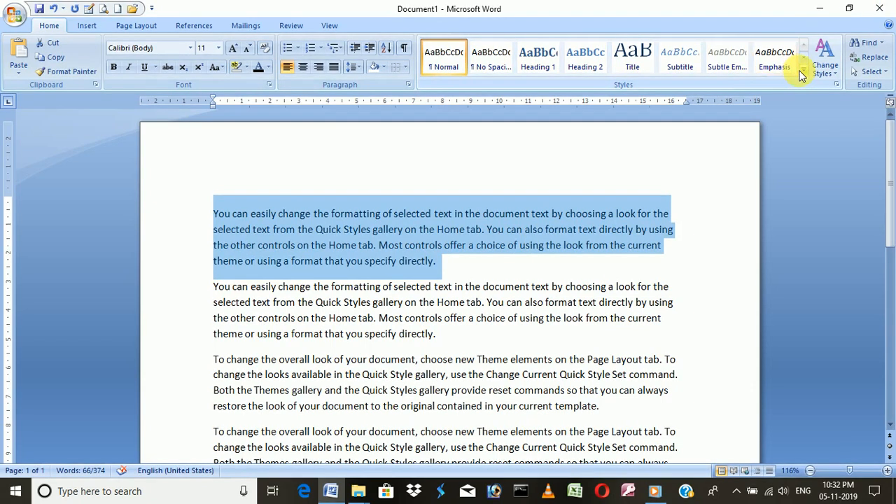
{"action": "left_click", "coordinate": [268, 68]}
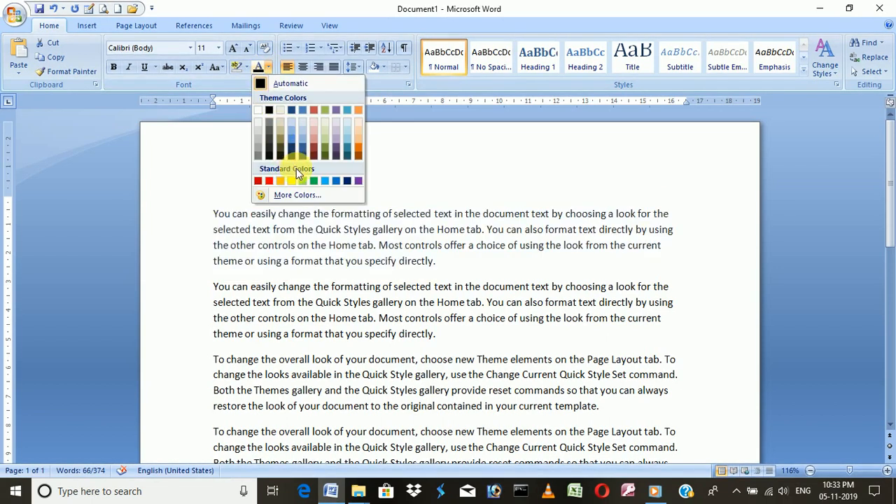
{"action": "left_click", "coordinate": [269, 180]}
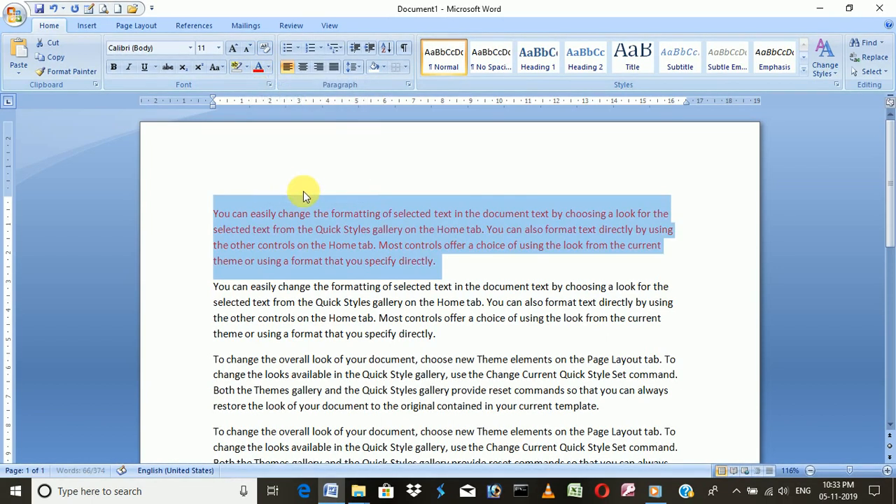
- Preview text highlight colors such as Dark Yellow on the first paragraph without applying one
{"action": "left_click", "coordinate": [244, 68]}
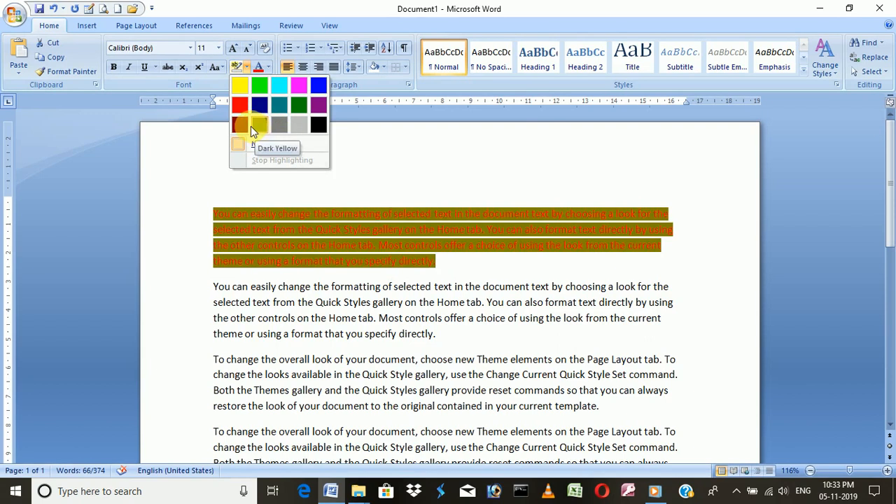
{"action": "left_click", "coordinate": [430, 168]}
{"action": "left_click_drag", "start_coordinate": [445, 266], "coordinate": [227, 142]}
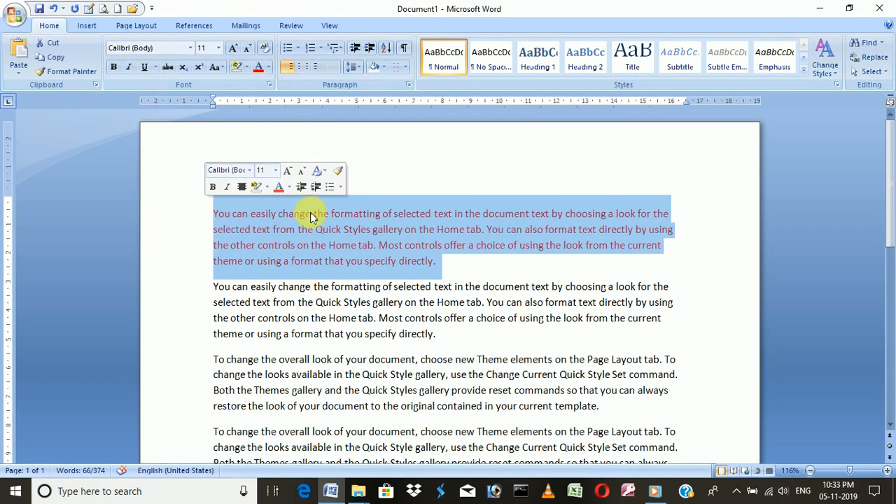
- Make the opening words "You can easily change" of the first paragraph bold and italic
{"action": "left_click_drag", "start_coordinate": [311, 214], "coordinate": [211, 197]}
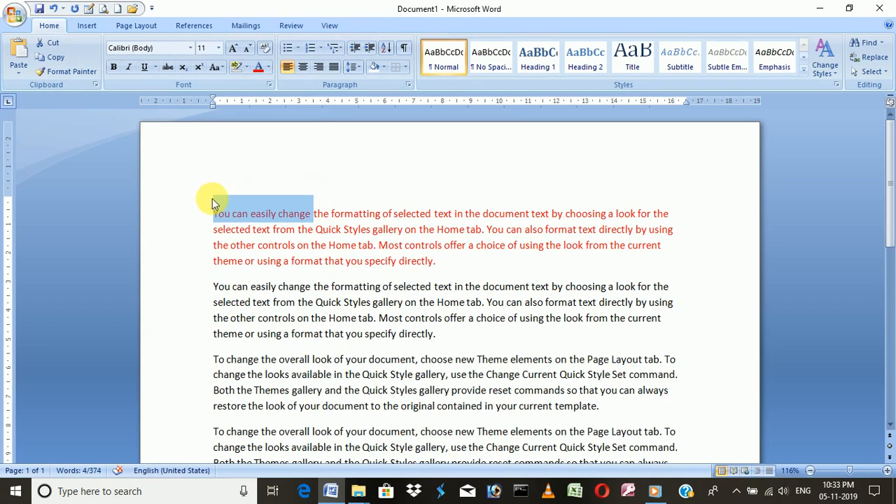
{"action": "left_click", "coordinate": [114, 68]}
{"action": "left_click", "coordinate": [128, 67]}
{"action": "left_click", "coordinate": [395, 217]}
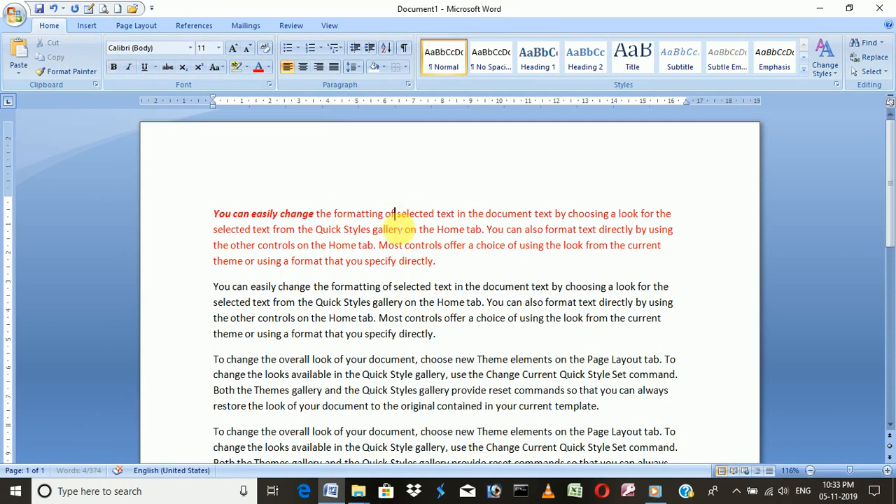
- Format the whole first paragraph as bold, italic and underlined
{"action": "left_click_drag", "start_coordinate": [441, 261], "coordinate": [180, 200]}
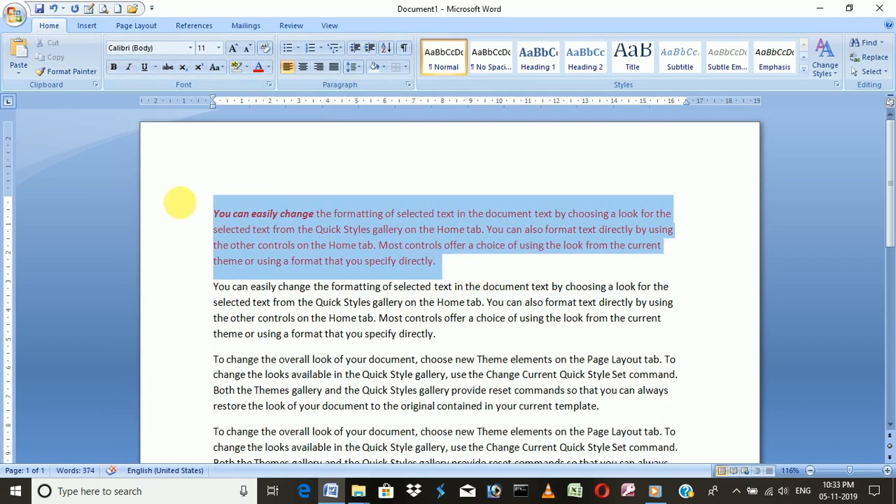
{"action": "left_click", "coordinate": [114, 67]}
{"action": "left_click", "coordinate": [128, 67]}
{"action": "left_click", "coordinate": [144, 67]}
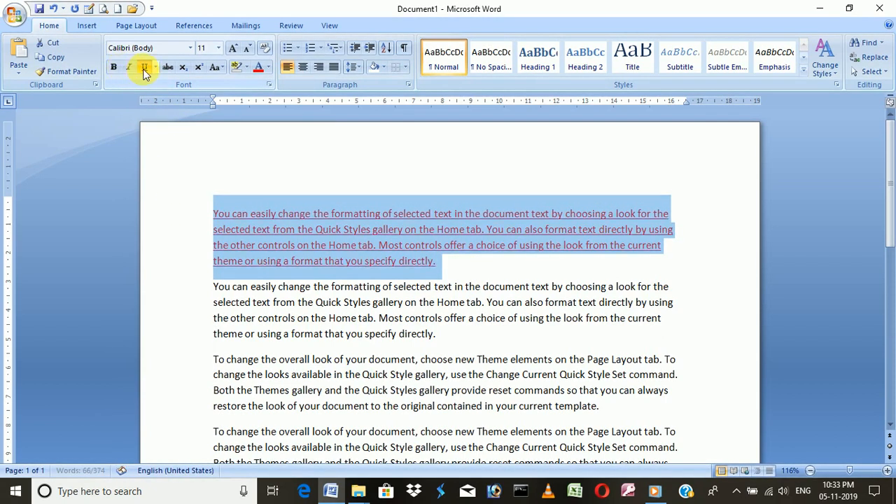
{"action": "left_click", "coordinate": [113, 69]}
{"action": "left_click", "coordinate": [128, 67]}
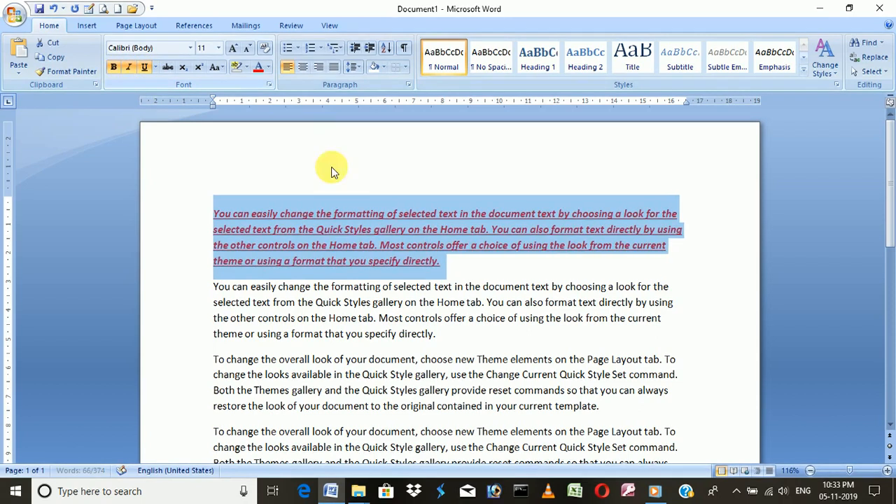
{"action": "left_click", "coordinate": [532, 266]}
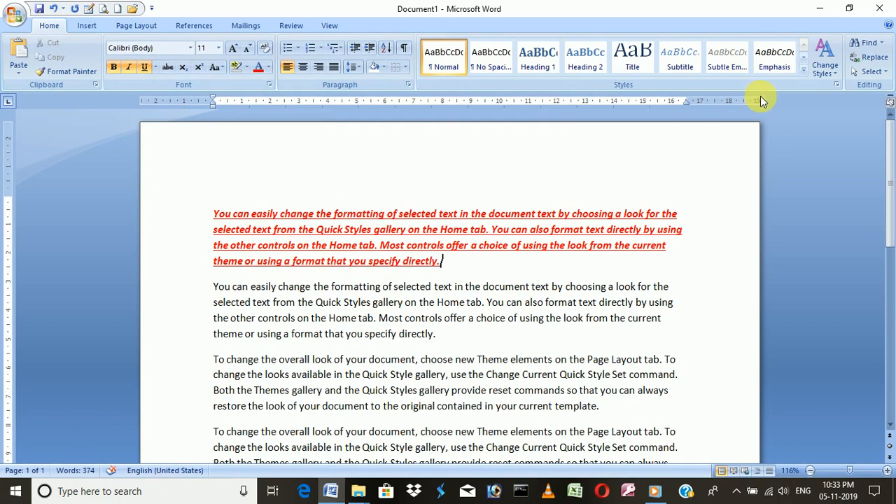
- Save the first paragraph's red bold, italic, underlined formatting as a new quick style named "derha style"
{"action": "left_click_drag", "start_coordinate": [443, 261], "coordinate": [230, 245]}
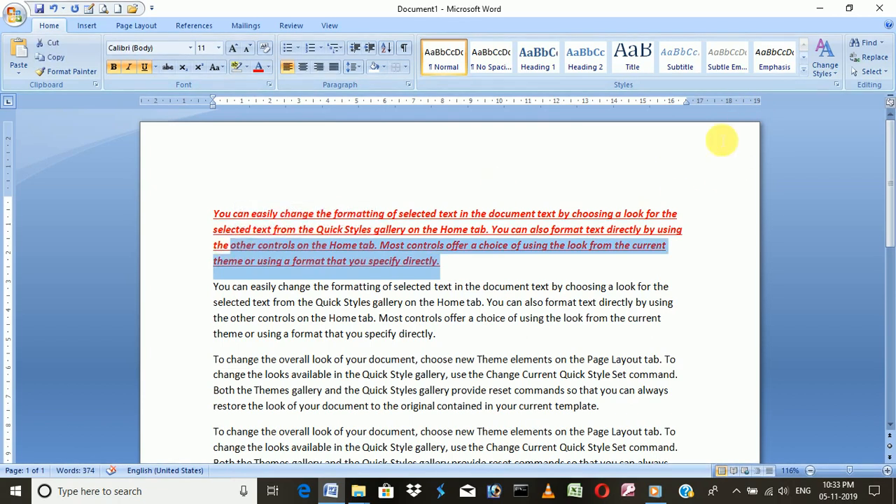
{"action": "left_click", "coordinate": [804, 70]}
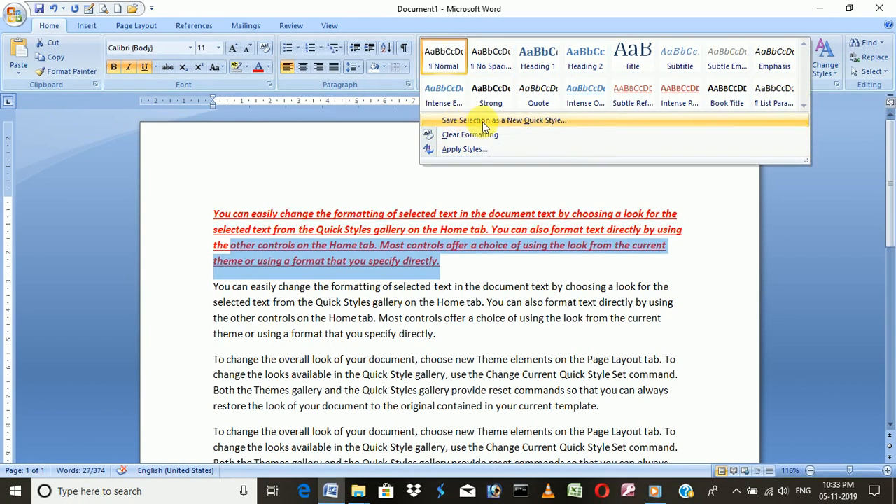
{"action": "left_click", "coordinate": [526, 125]}
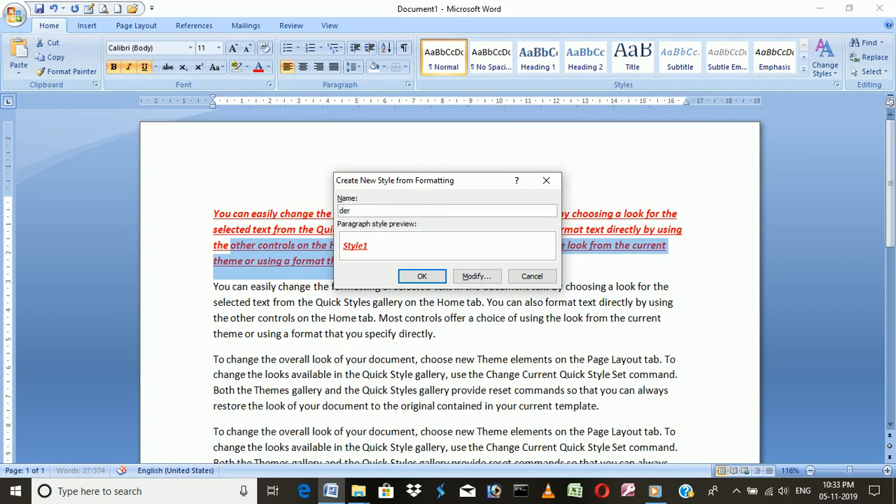
{"action": "type", "text": "derha style"}
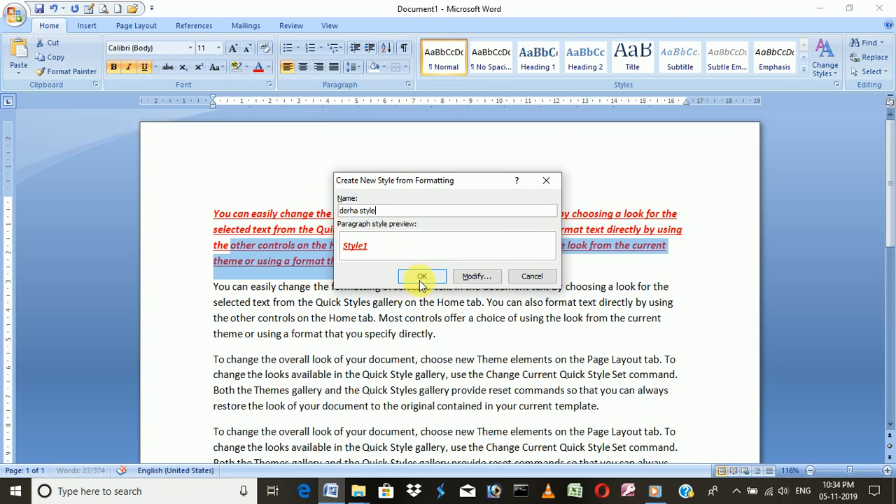
{"action": "left_click", "coordinate": [411, 275]}
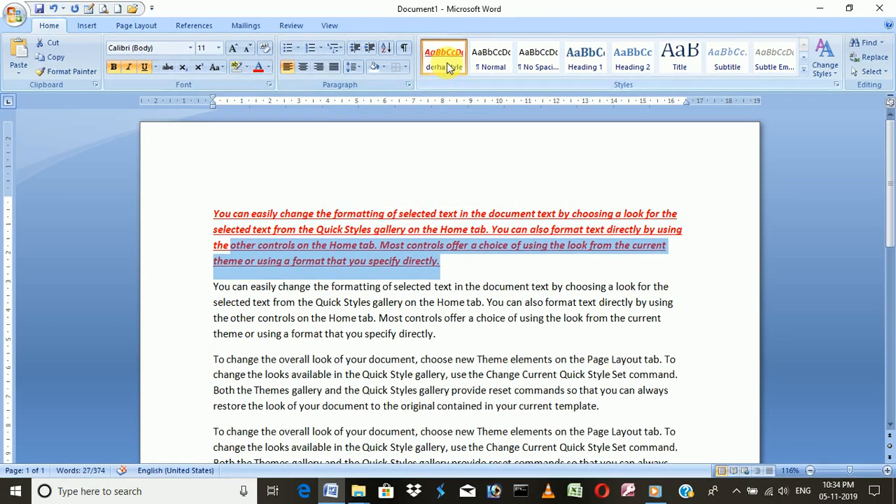
- Apply the "derha style" quick style to the second and third paragraphs
{"action": "left_click_drag", "start_coordinate": [441, 343], "coordinate": [214, 287]}
{"action": "left_click", "coordinate": [442, 58]}
{"action": "left_click_drag", "start_coordinate": [599, 408], "coordinate": [214, 362]}
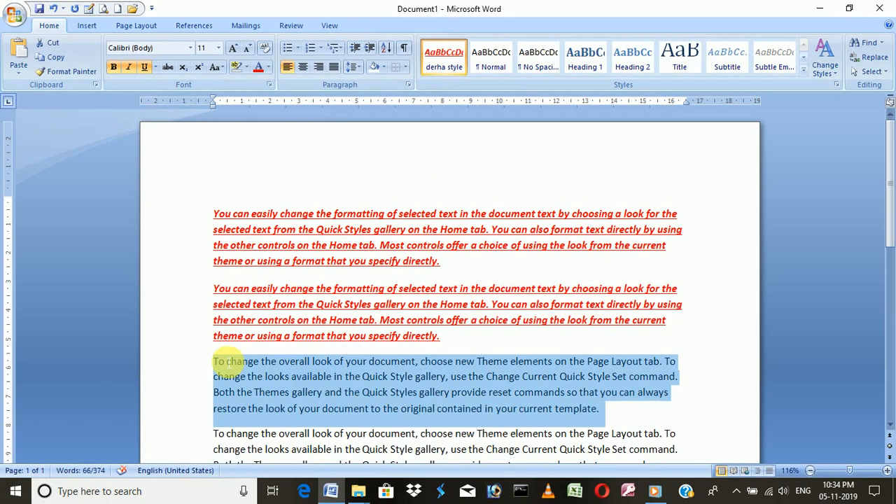
{"action": "left_click", "coordinate": [446, 62]}
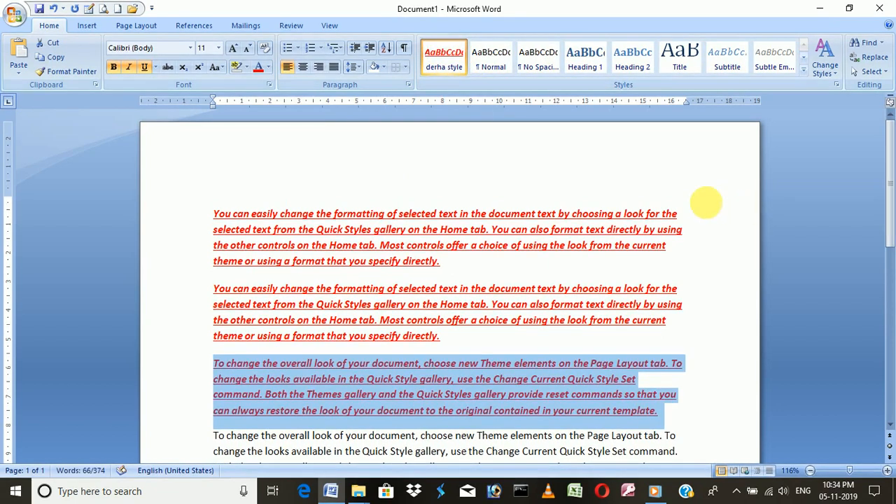
- Apply the "derha style" quick style to the fourth paragraph
{"action": "scroll", "coordinate": [591, 266], "scroll_direction": "down", "scroll_amount": 4}
{"action": "scroll", "coordinate": [560, 294], "scroll_direction": "up", "scroll_amount": 2}
{"action": "left_click_drag", "start_coordinate": [622, 421], "coordinate": [214, 361]}
{"action": "left_click", "coordinate": [444, 59]}
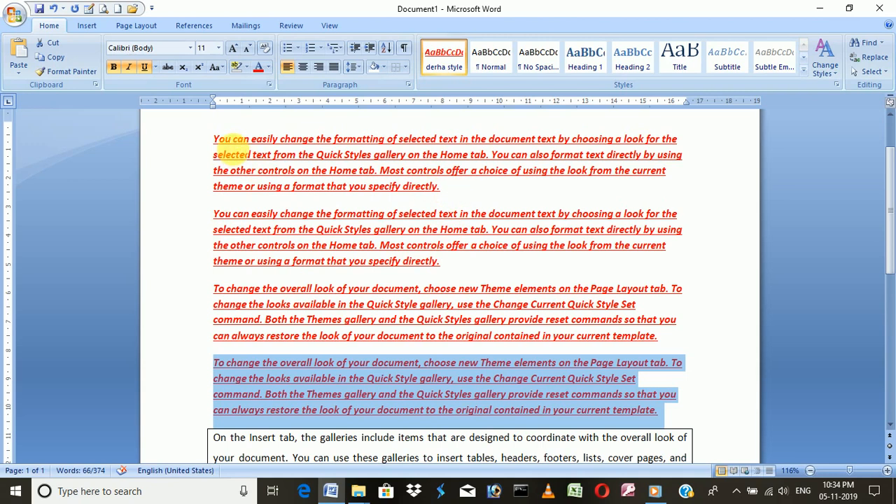
{"action": "scroll", "coordinate": [650, 224], "scroll_direction": "up", "scroll_amount": 2}
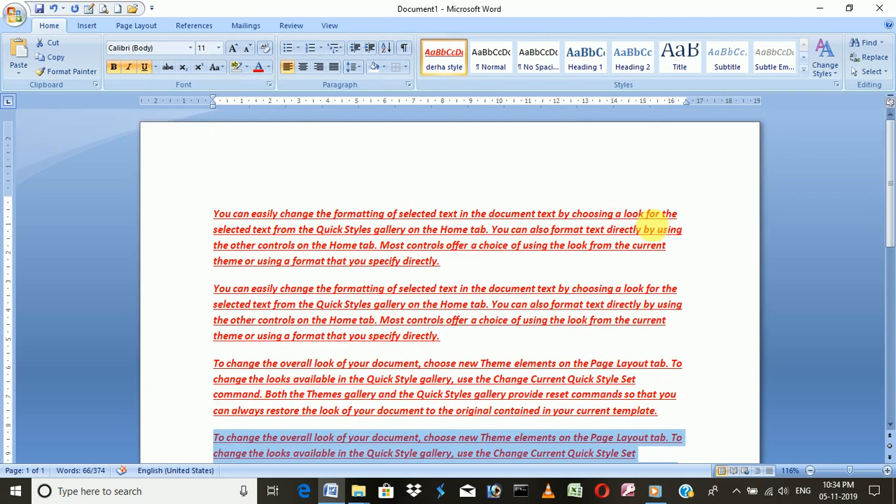
{"action": "scroll", "coordinate": [637, 262], "scroll_direction": "down", "scroll_amount": 6}
{"action": "scroll", "coordinate": [637, 262], "scroll_direction": "up", "scroll_amount": 3}
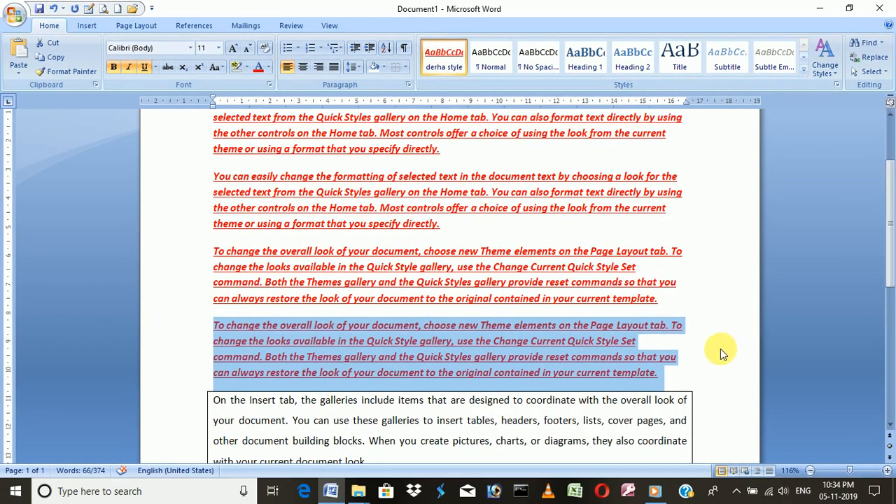
{"action": "left_click", "coordinate": [731, 190]}
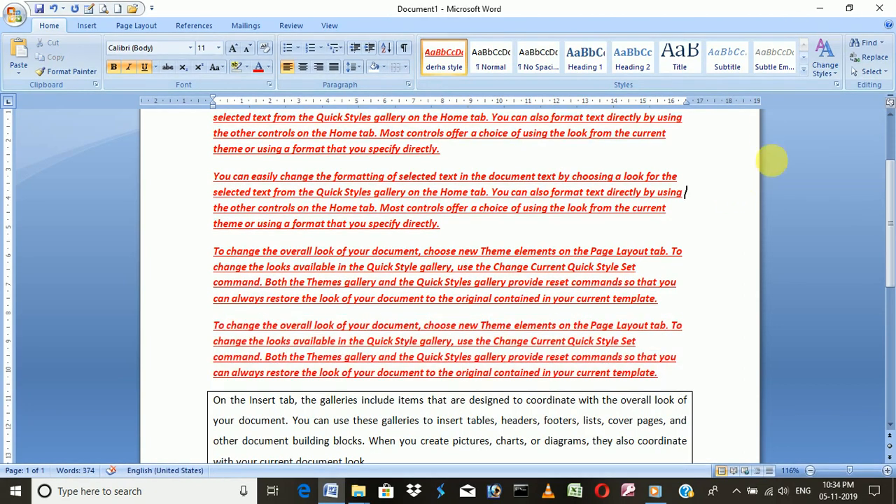
- Change the document's theme colors to the built-in Flow set with the second paragraph selected
{"action": "left_click_drag", "start_coordinate": [467, 226], "coordinate": [231, 176]}
{"action": "left_click", "coordinate": [220, 176]}
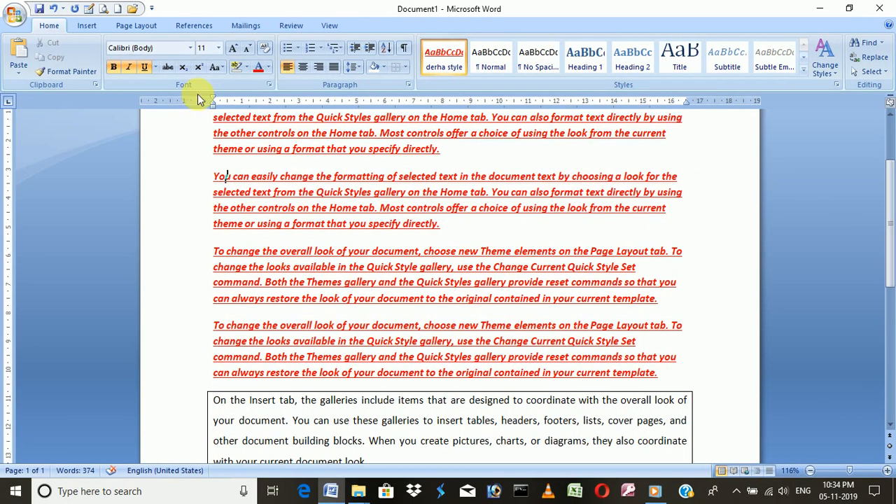
{"action": "left_click_drag", "start_coordinate": [444, 226], "coordinate": [239, 177]}
{"action": "left_click", "coordinate": [227, 176]}
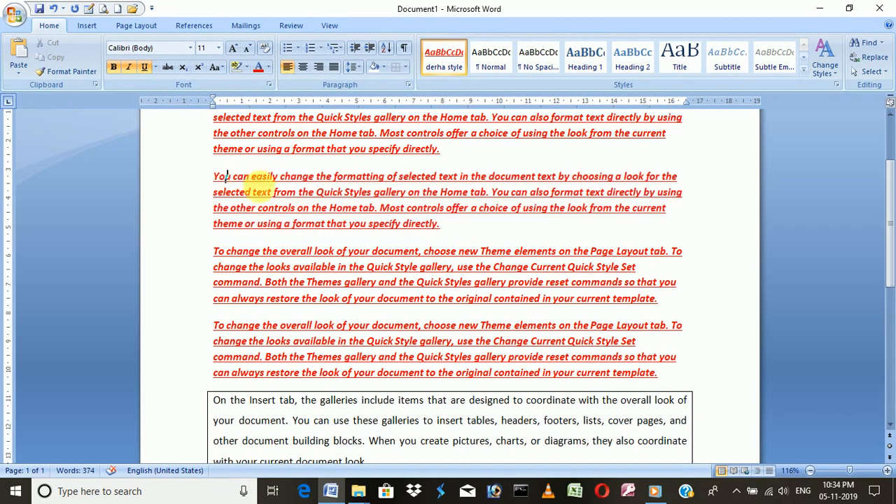
{"action": "left_click_drag", "start_coordinate": [439, 224], "coordinate": [222, 178]}
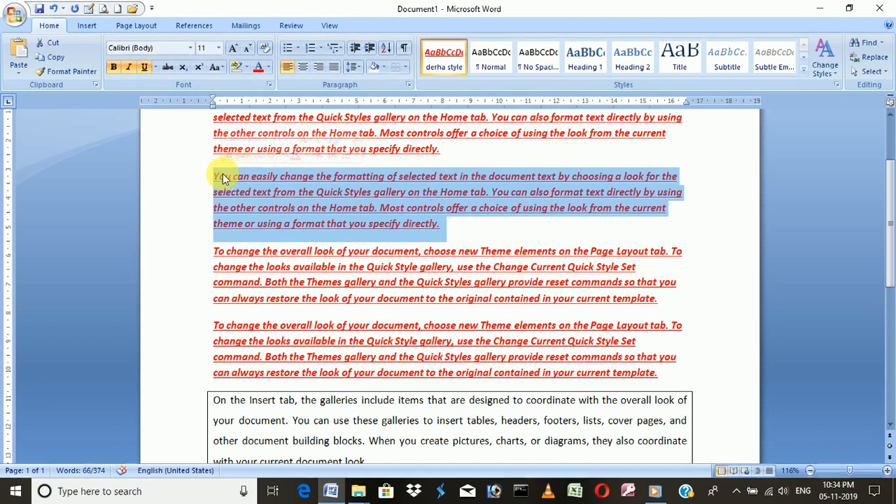
{"action": "left_click", "coordinate": [833, 75]}
{"action": "mouse_move", "coordinate": [835, 90]}
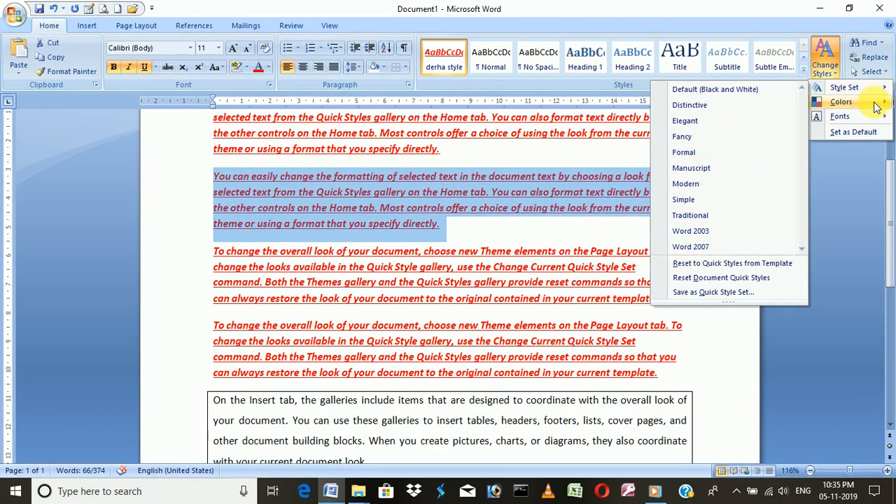
{"action": "mouse_move", "coordinate": [874, 105]}
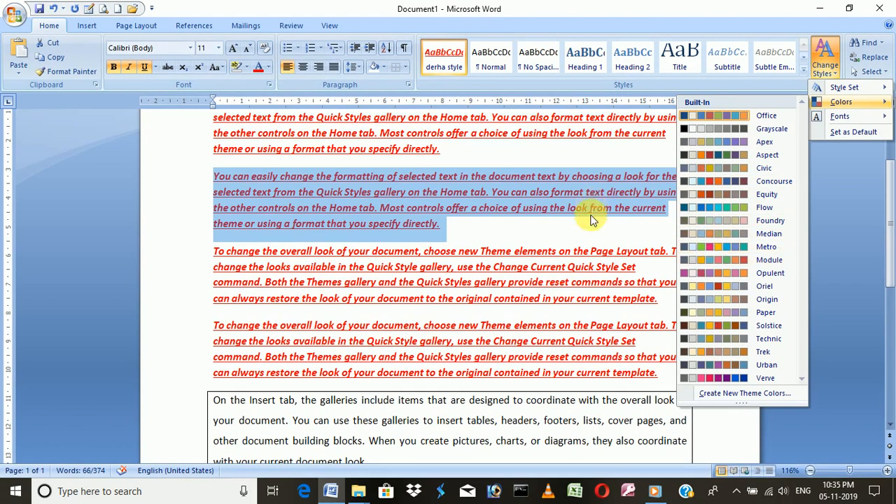
{"action": "left_click", "coordinate": [701, 206]}
{"action": "left_click", "coordinate": [499, 215]}
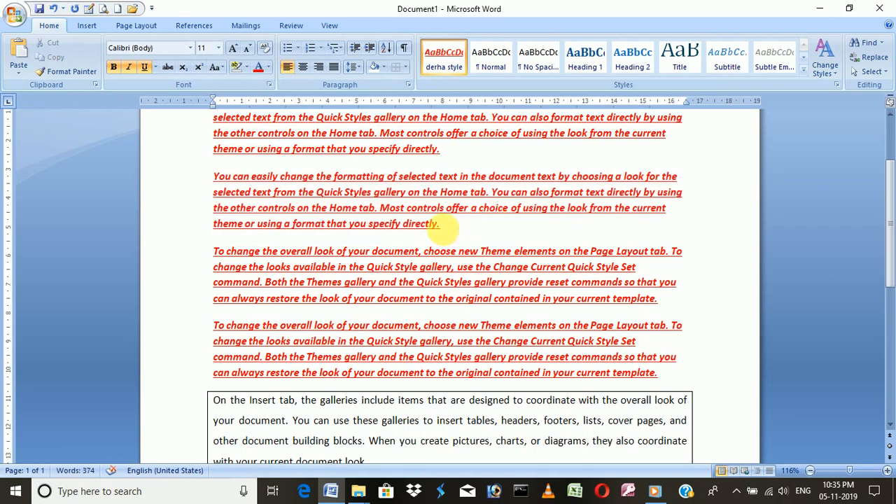
- Change the document's theme fonts to the built-in Civic set, which uses Georgia
{"action": "left_click", "coordinate": [835, 74]}
{"action": "mouse_move", "coordinate": [833, 117]}
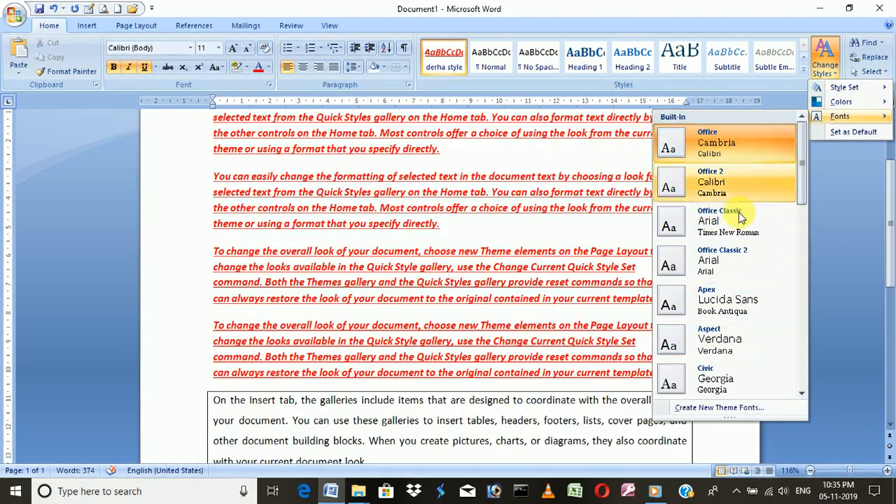
{"action": "left_click", "coordinate": [729, 371]}
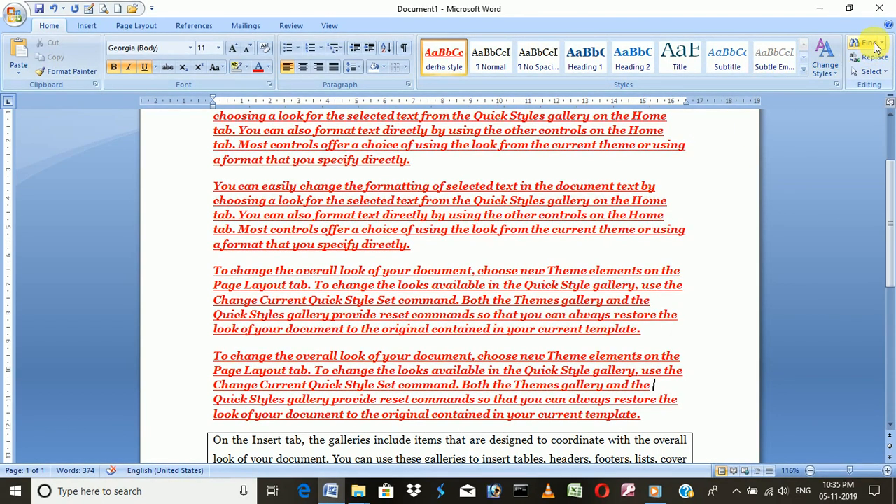
- Remove bold, italic and underline from the first four paragraphs and set their font color to Automatic
{"action": "left_click_drag", "start_coordinate": [651, 416], "coordinate": [207, 82]}
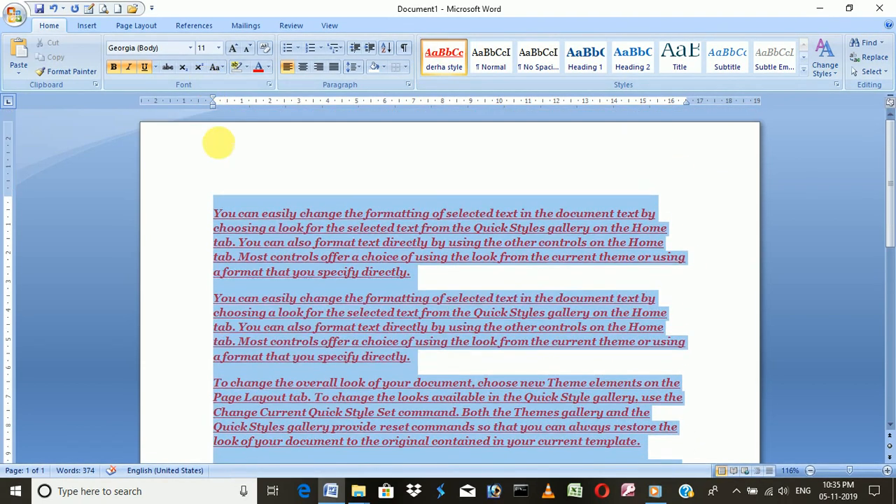
{"action": "left_click", "coordinate": [113, 67]}
{"action": "left_click", "coordinate": [129, 67]}
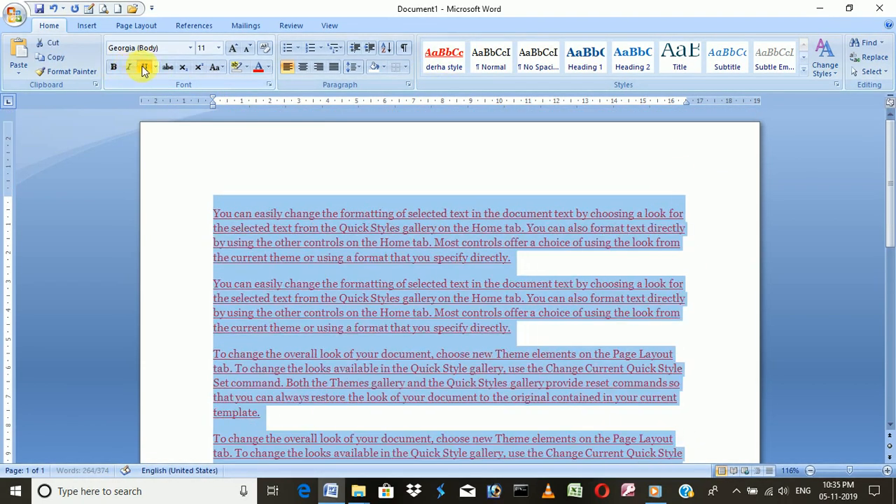
{"action": "left_click", "coordinate": [143, 67]}
{"action": "left_click", "coordinate": [270, 68]}
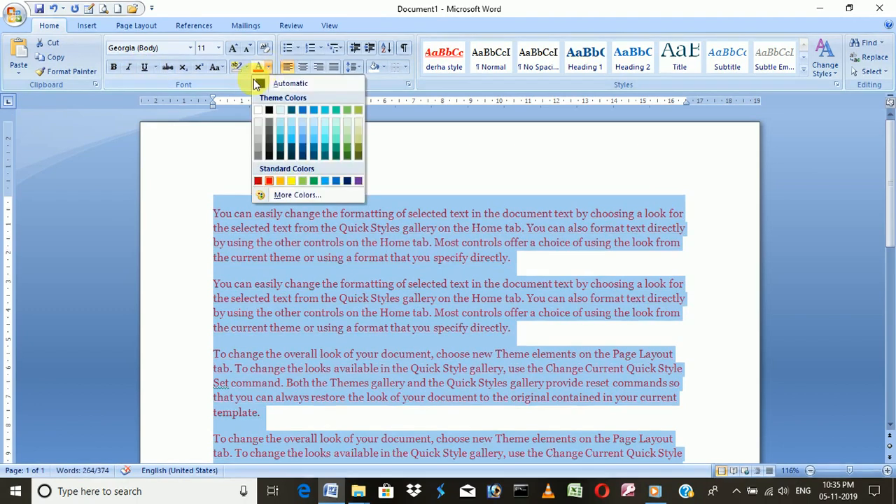
{"action": "left_click", "coordinate": [392, 166]}
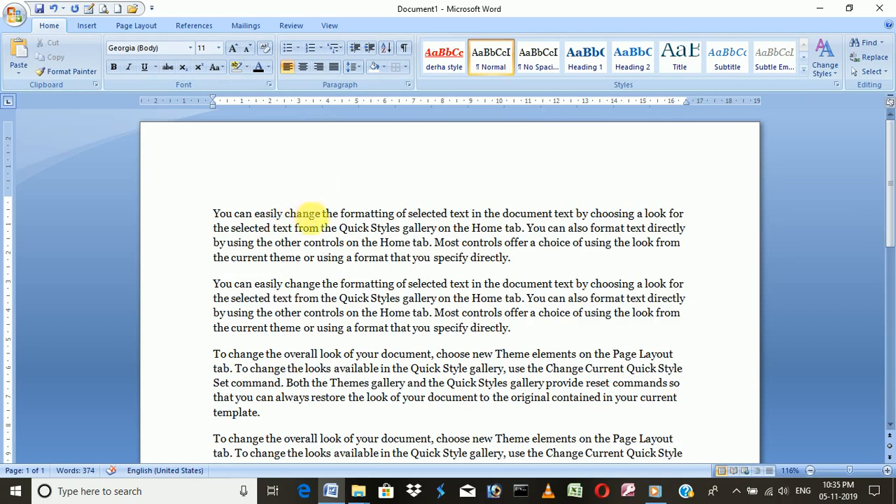
- Split the first two paragraphs after "You can easily change" and the third after "To change the overall" into separate heading lines
{"action": "left_click_drag", "start_coordinate": [321, 214], "coordinate": [235, 214]}
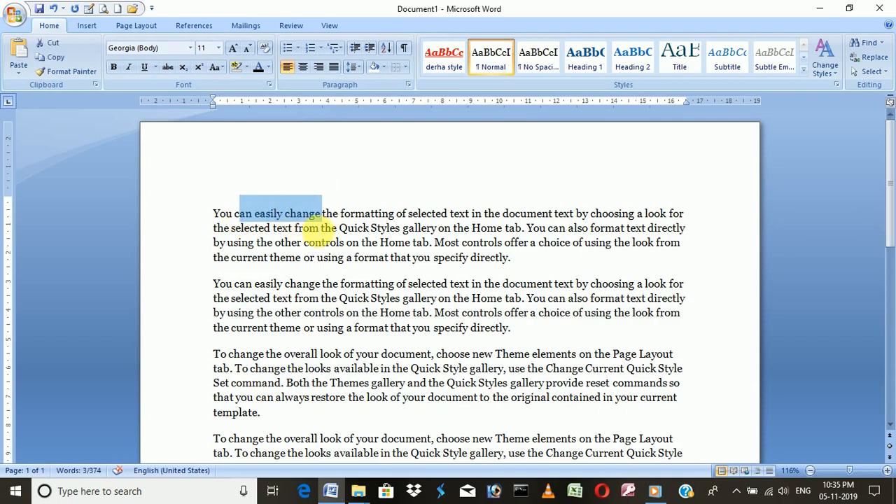
{"action": "left_click", "coordinate": [322, 215]}
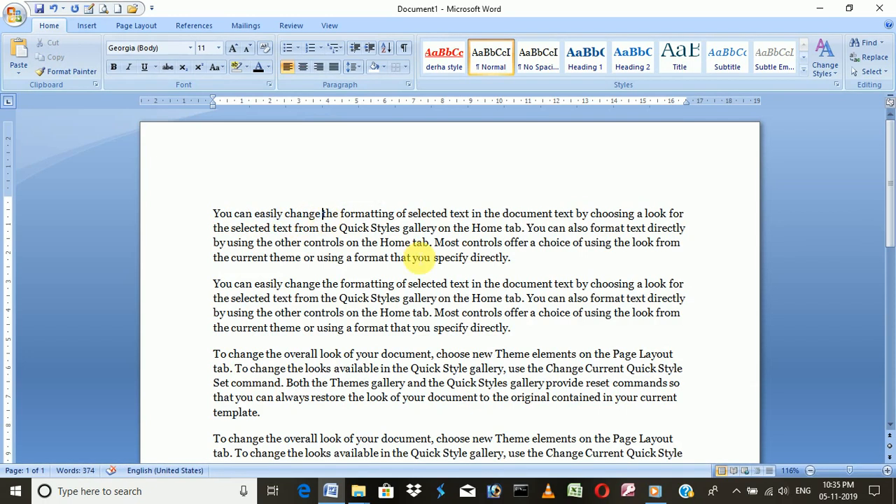
{"action": "key", "text": "Return"}
{"action": "left_click", "coordinate": [366, 208]}
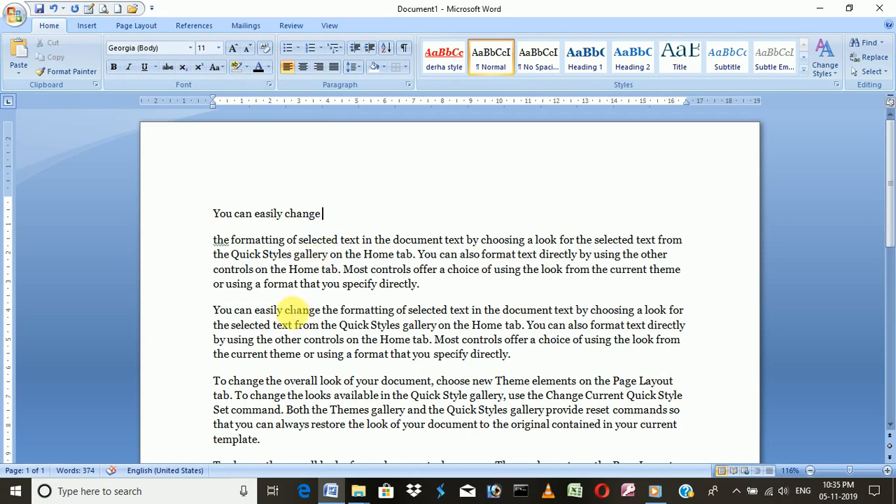
{"action": "left_click", "coordinate": [321, 310]}
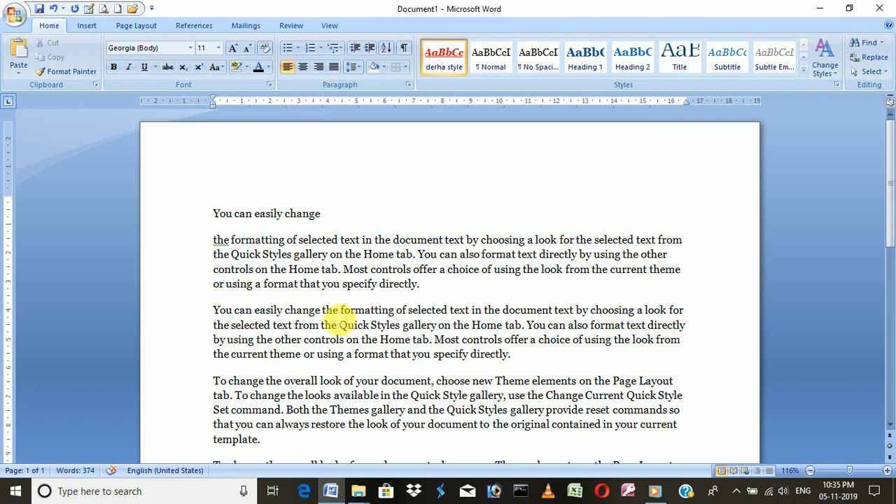
{"action": "key", "text": "Return"}
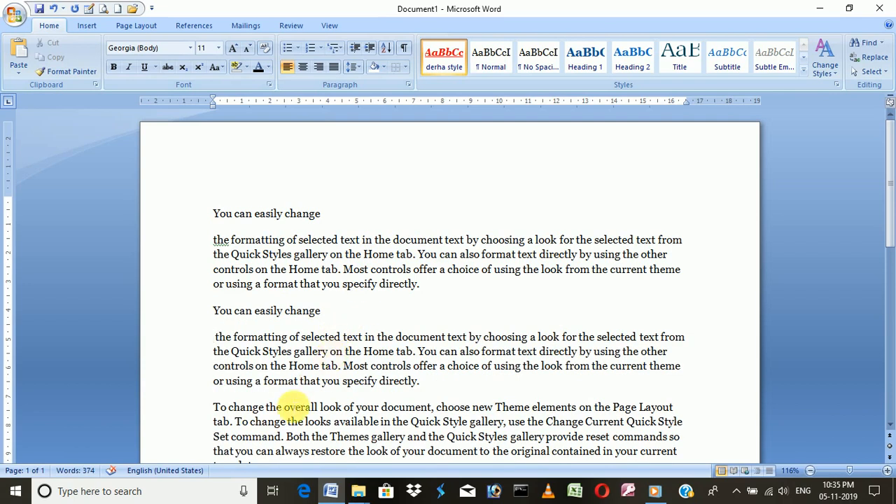
{"action": "left_click_drag", "start_coordinate": [311, 409], "coordinate": [326, 410]}
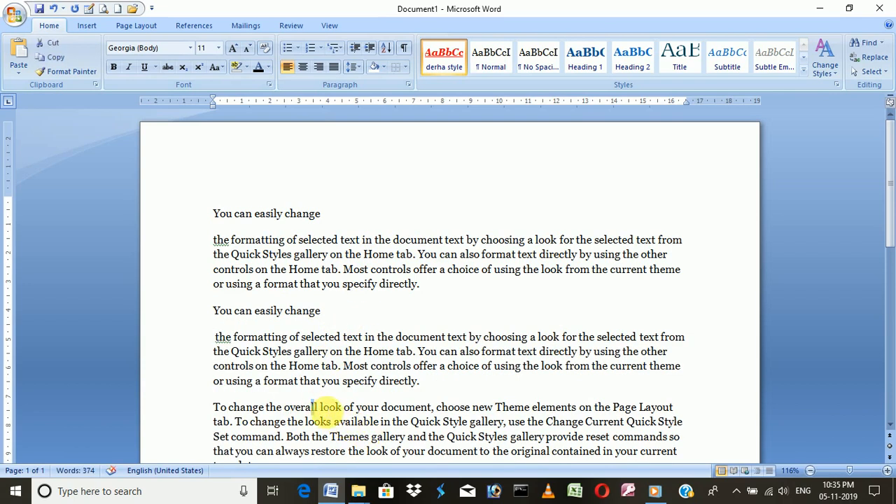
{"action": "left_click", "coordinate": [318, 408]}
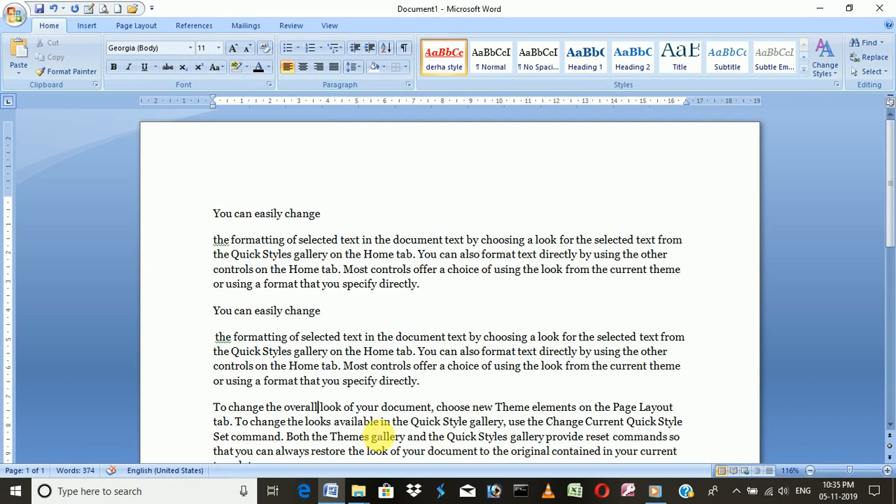
{"action": "key", "text": "Return"}
- Format the first heading line "You can easily change" as bold, italic, underlined and red
{"action": "left_click_drag", "start_coordinate": [326, 214], "coordinate": [204, 203]}
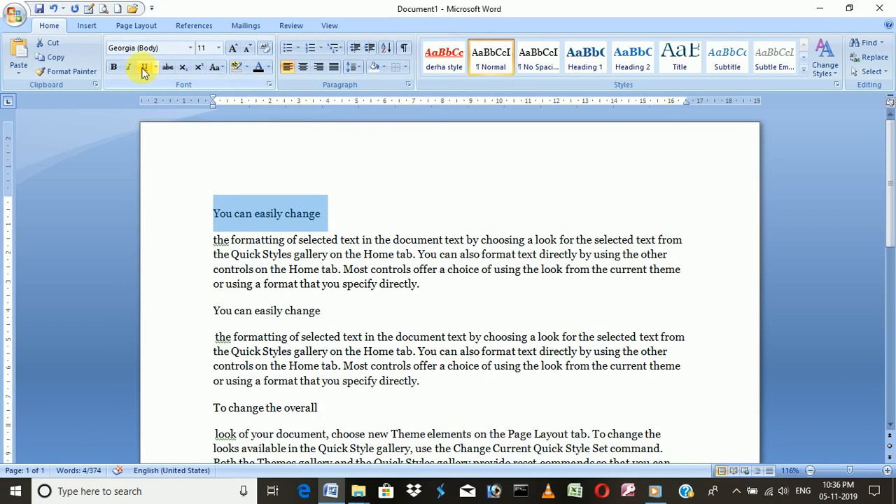
{"action": "left_click", "coordinate": [114, 67]}
{"action": "left_click", "coordinate": [127, 67]}
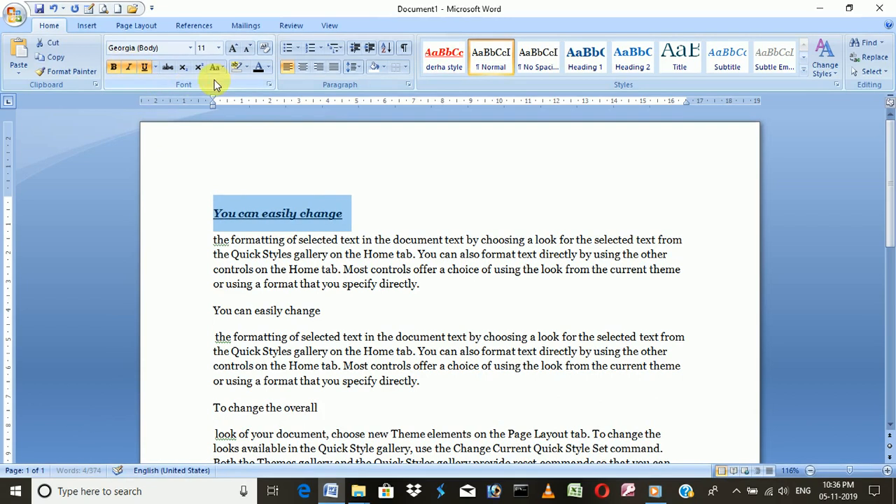
{"action": "left_click", "coordinate": [269, 69]}
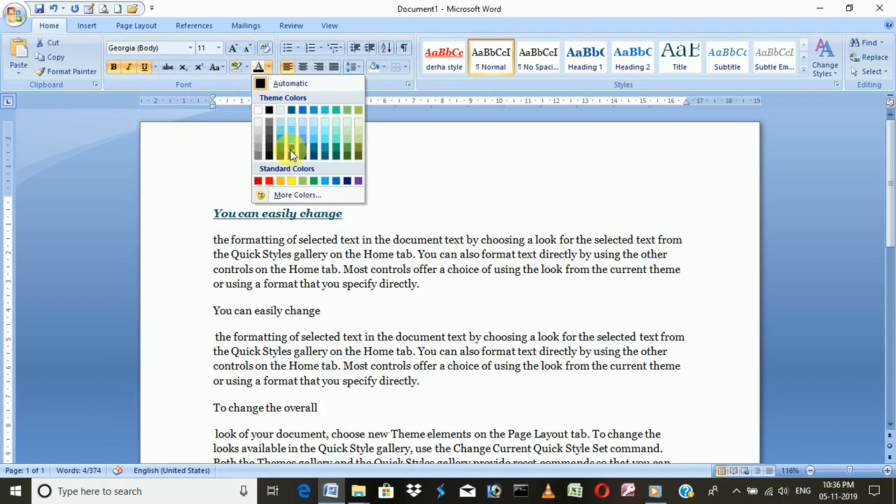
{"action": "left_click", "coordinate": [268, 181]}
{"action": "left_click", "coordinate": [400, 217]}
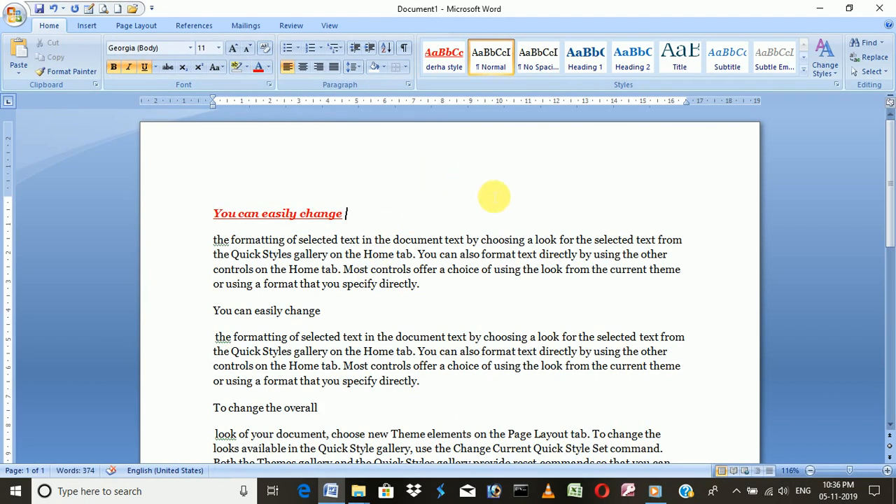
- Copy the first heading's formatting to the second "You can easily change" line with the Format Painter
{"action": "left_click", "coordinate": [55, 73]}
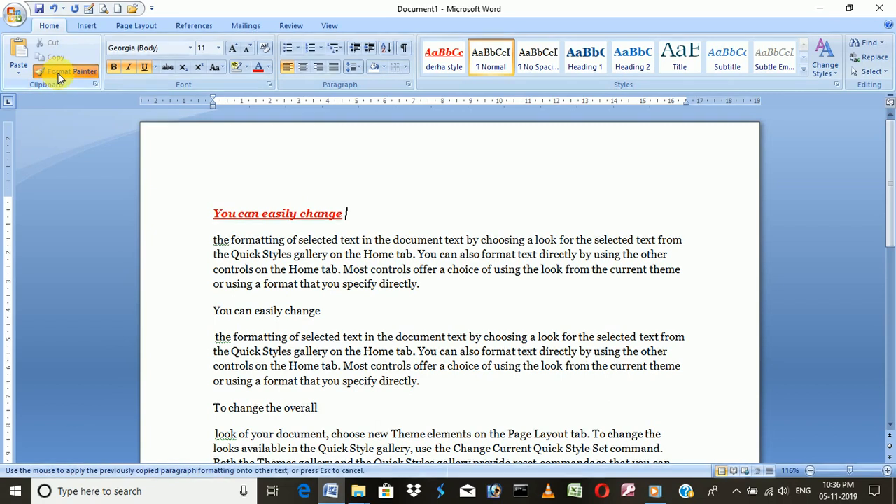
{"action": "left_click", "coordinate": [57, 73]}
{"action": "left_click_drag", "start_coordinate": [342, 214], "coordinate": [175, 204]}
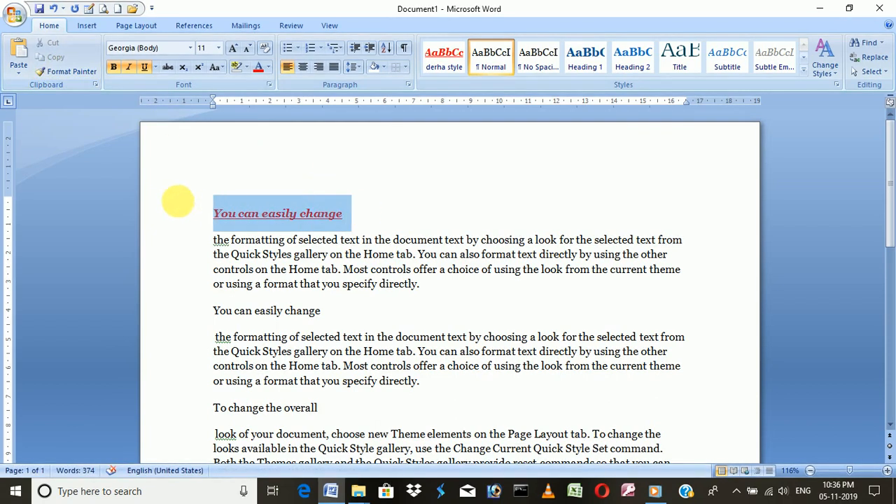
{"action": "left_click", "coordinate": [88, 77]}
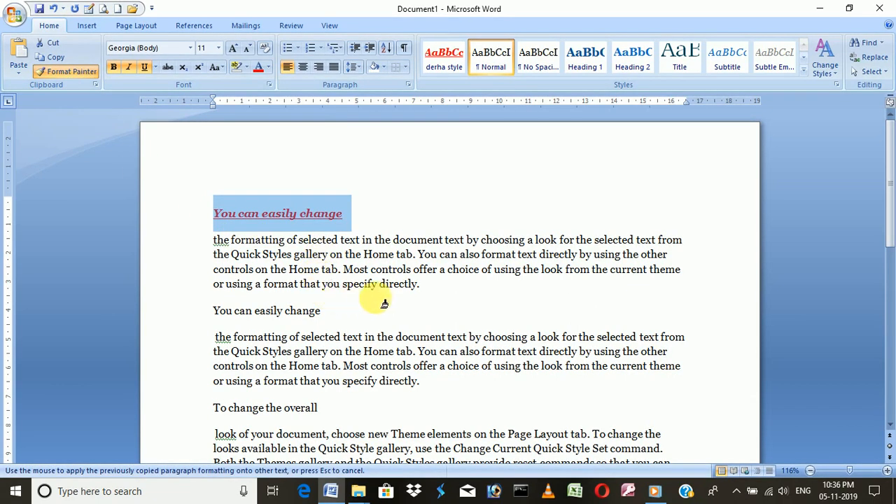
{"action": "left_click_drag", "start_coordinate": [346, 311], "coordinate": [180, 314]}
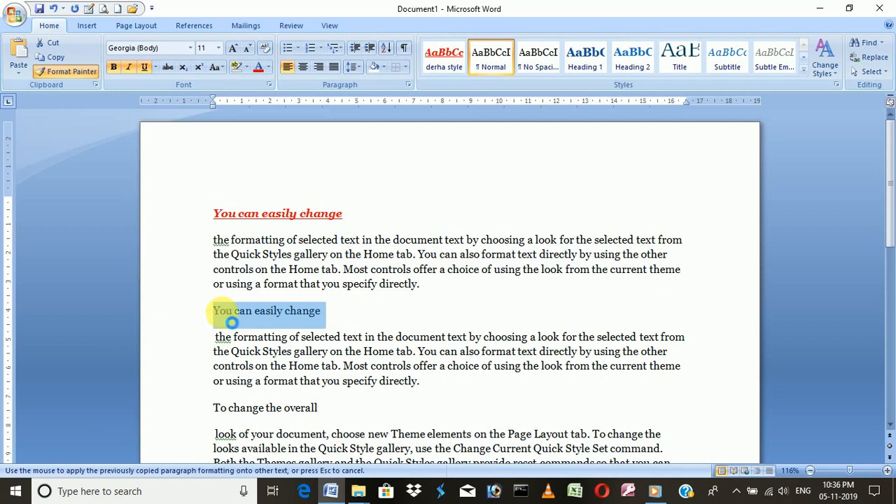
{"action": "left_click_drag", "start_coordinate": [422, 382], "coordinate": [159, 341]}
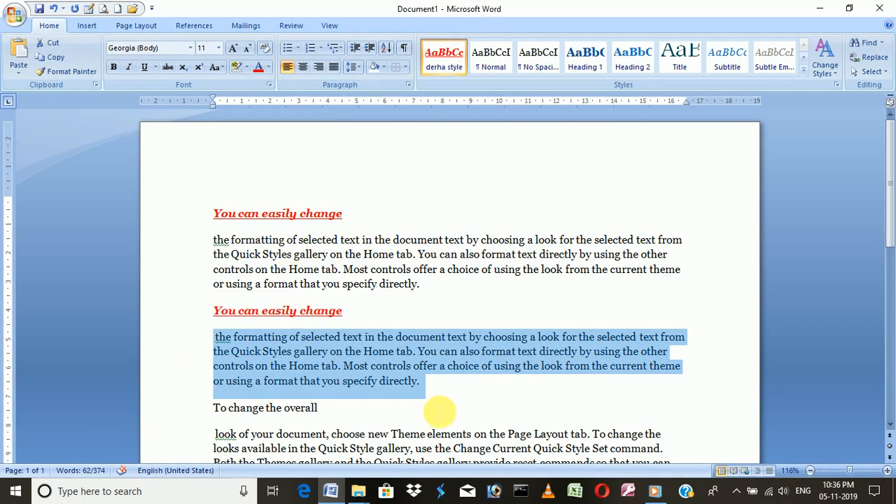
{"action": "left_click", "coordinate": [427, 394]}
{"action": "left_click_drag", "start_coordinate": [358, 415], "coordinate": [121, 411]}
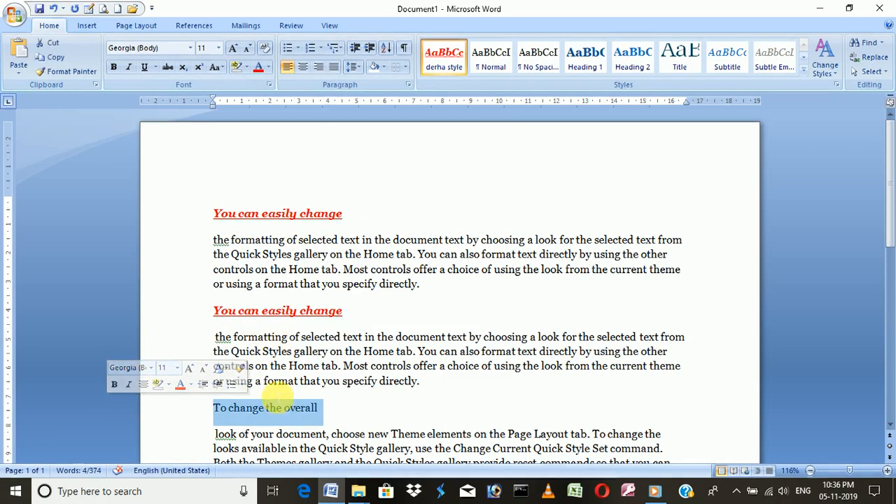
{"action": "left_click", "coordinate": [73, 72]}
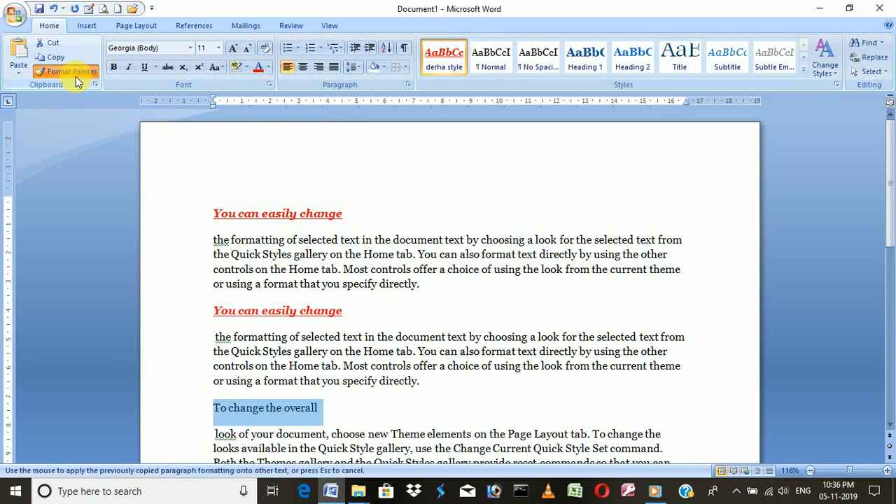
{"action": "left_click", "coordinate": [323, 416]}
{"action": "left_click_drag", "start_coordinate": [320, 410], "coordinate": [297, 412]}
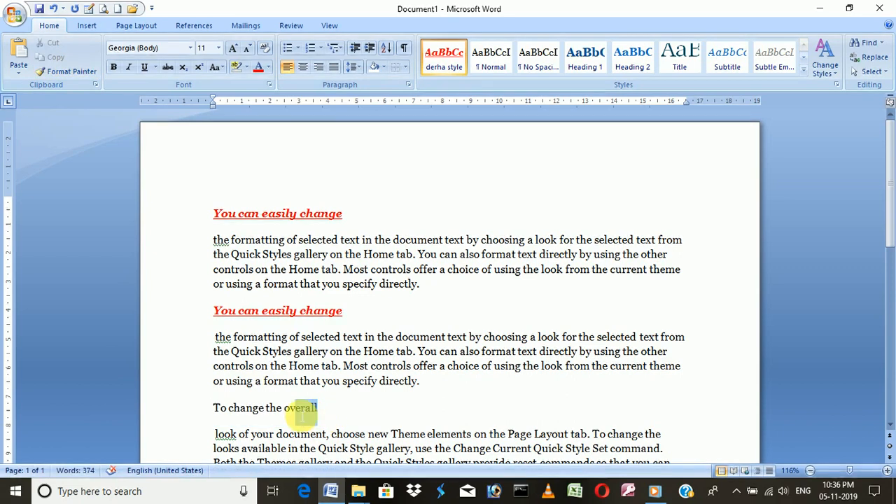
{"action": "left_click", "coordinate": [358, 404]}
{"action": "left_click", "coordinate": [64, 70]}
{"action": "left_click_drag", "start_coordinate": [341, 406], "coordinate": [119, 395]}
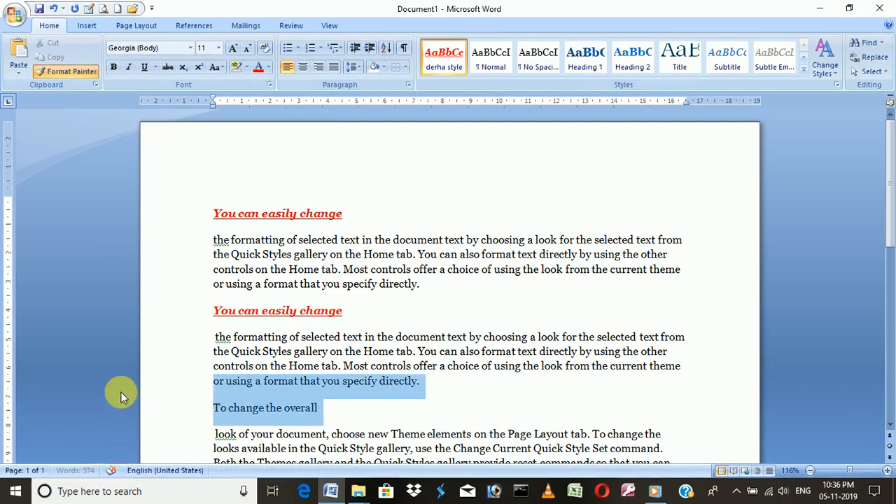
{"action": "left_click_drag", "start_coordinate": [350, 410], "coordinate": [173, 409]}
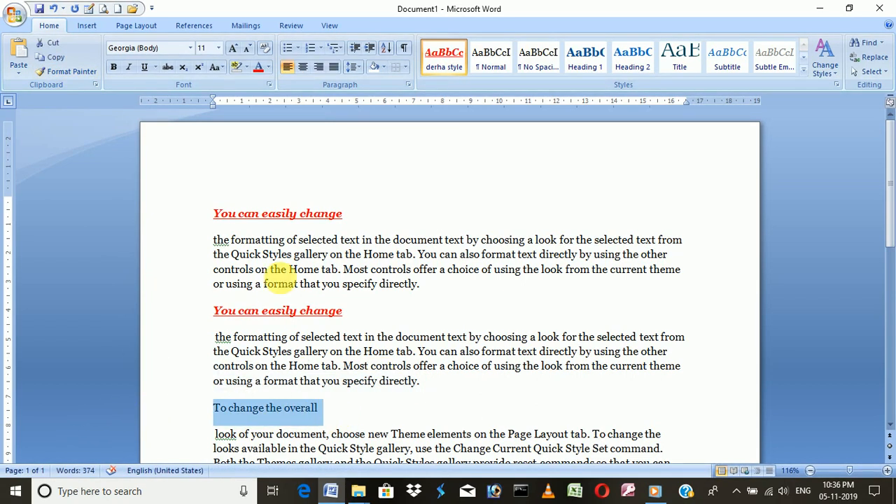
- Copy the first heading's formatting to the line "or using a format that you specify directly." and the "To change the overall" heading with the Format Painter
{"action": "left_click_drag", "start_coordinate": [344, 216], "coordinate": [213, 214]}
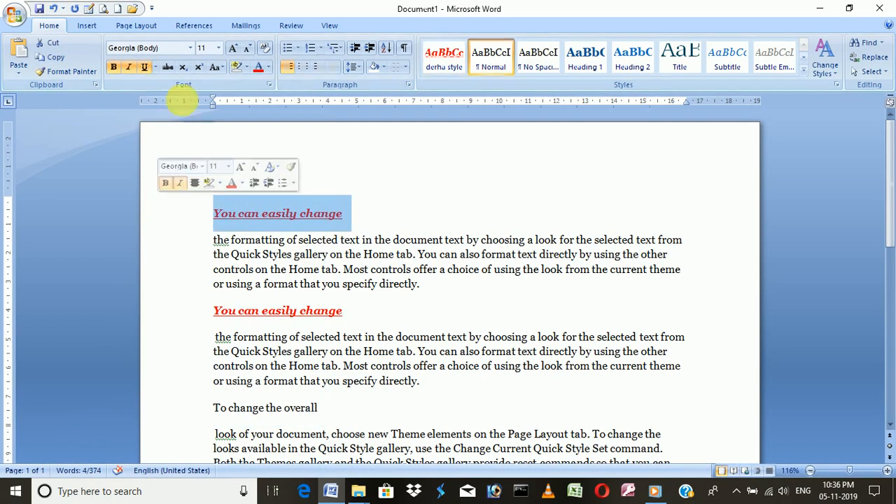
{"action": "left_click", "coordinate": [79, 72]}
{"action": "left_click_drag", "start_coordinate": [344, 408], "coordinate": [150, 399]}
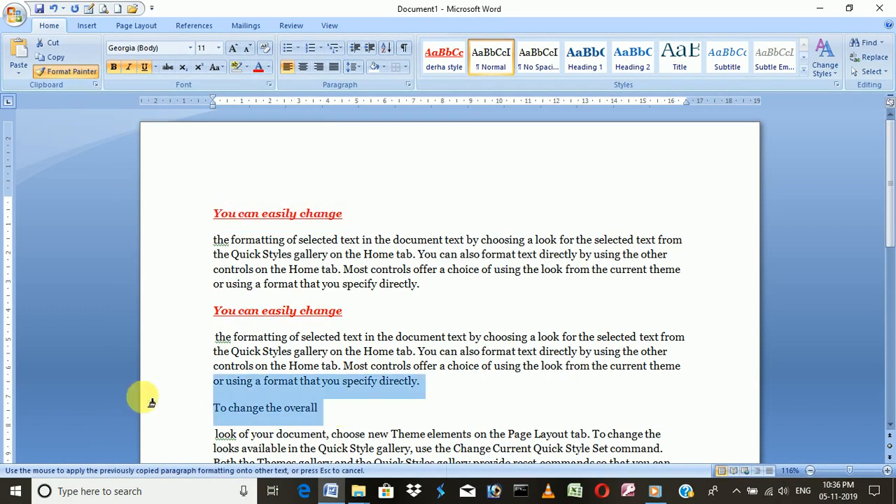
{"action": "left_click", "coordinate": [343, 408]}
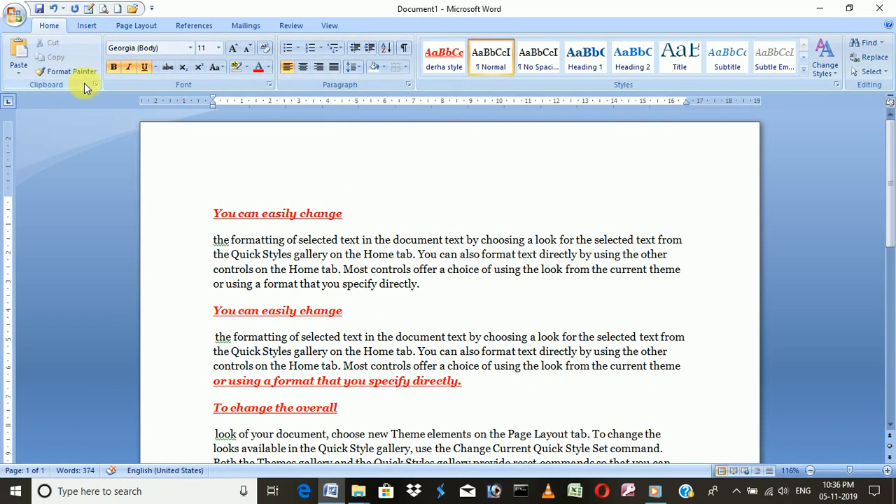
- Copy the first heading's formatting to the whole unsplit "To change the overall look" paragraph above the bordered one with the Format Painter
{"action": "left_click", "coordinate": [345, 213]}
{"action": "left_click_drag", "start_coordinate": [343, 213], "coordinate": [214, 210]}
{"action": "left_click", "coordinate": [77, 71]}
{"action": "left_click", "coordinate": [77, 70]}
{"action": "scroll", "coordinate": [630, 364], "scroll_direction": "down", "scroll_amount": 5}
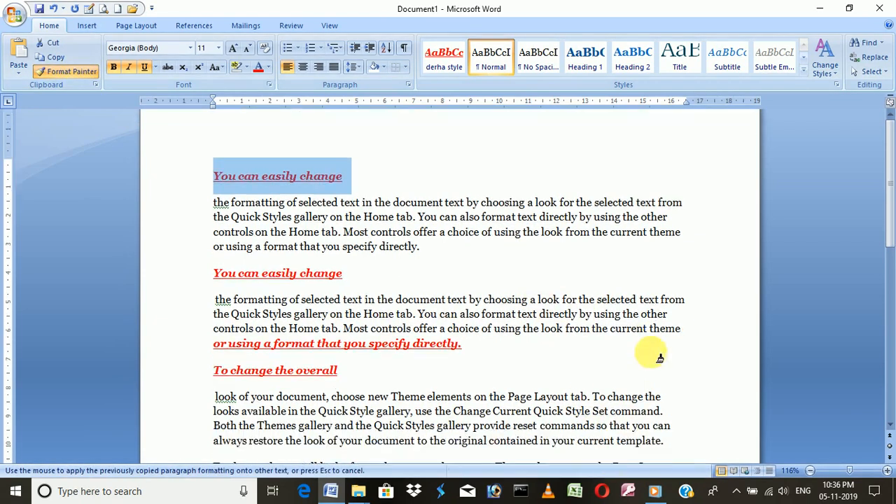
{"action": "mouse_move", "coordinate": [261, 376]}
{"action": "left_mouse_down"}
{"action": "mouse_move", "coordinate": [194, 344]}
{"action": "mouse_move", "coordinate": [181, 321]}
{"action": "left_mouse_up"}
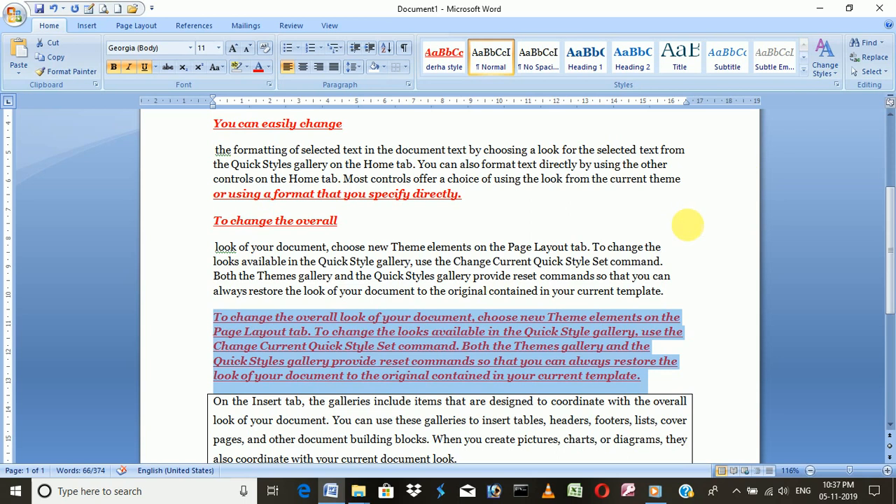
- Undo the heading formatting and line splits so the first three paragraphs are whole, plain text again
{"action": "key", "text": "ctrl+z"}
{"action": "key", "text": "ctrl+z"}
{"action": "key", "text": "ctrl+z"}
{"action": "key", "text": "ctrl+z"}
{"action": "key", "text": "ctrl+z"}
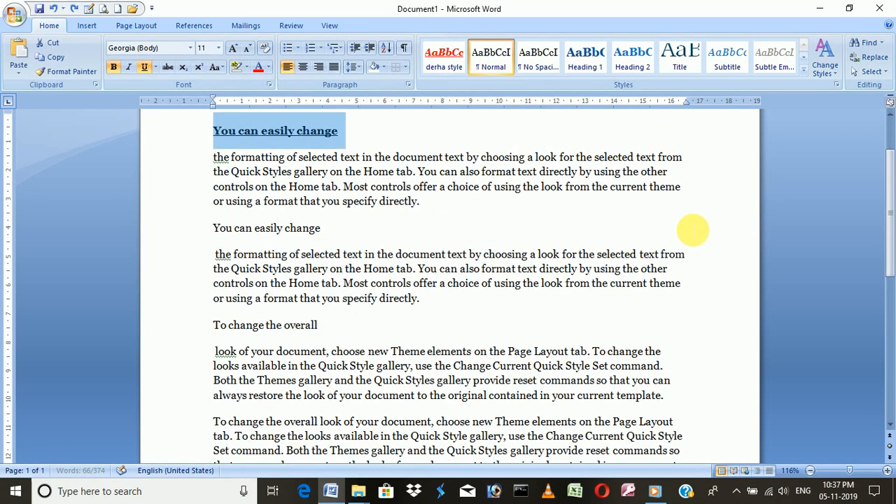
{"action": "key", "text": "ctrl+z"}
{"action": "key", "text": "ctrl+z"}
{"action": "key", "text": "ctrl+z"}
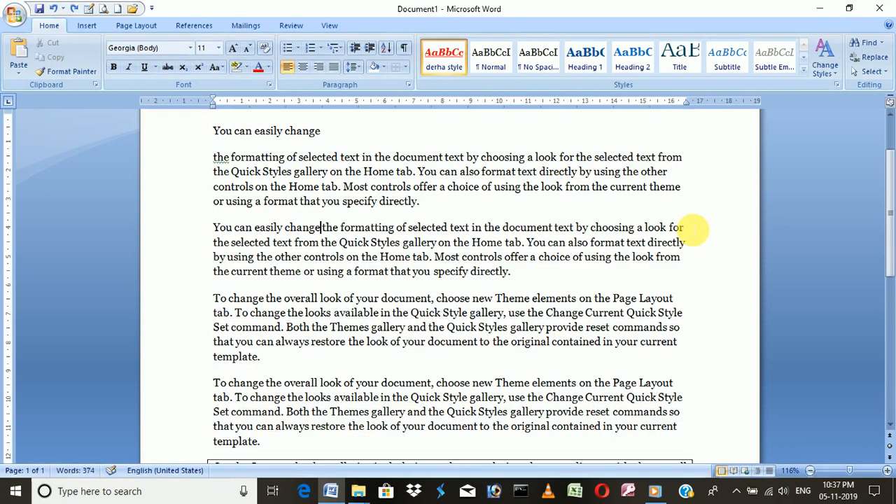
{"action": "scroll", "coordinate": [736, 280], "scroll_direction": "up", "scroll_amount": 2}
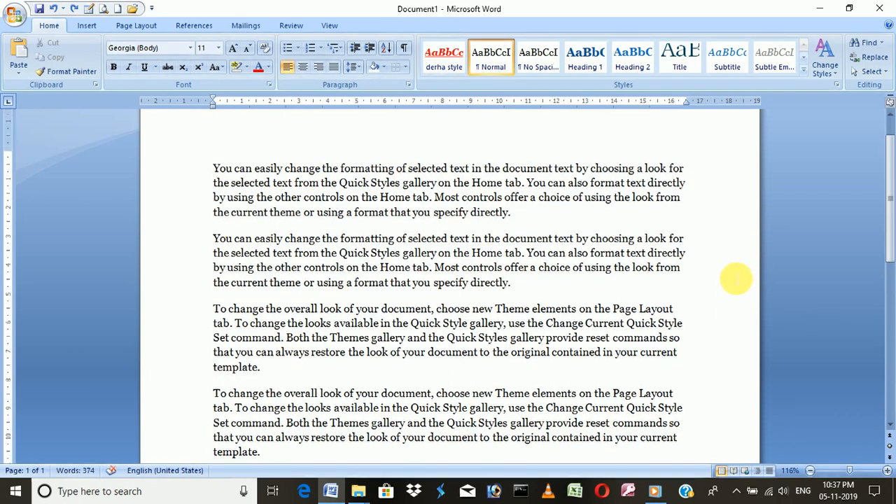
- Search the document for "to", highlight all matches and look through the highlighted text
{"action": "left_click", "coordinate": [868, 43]}
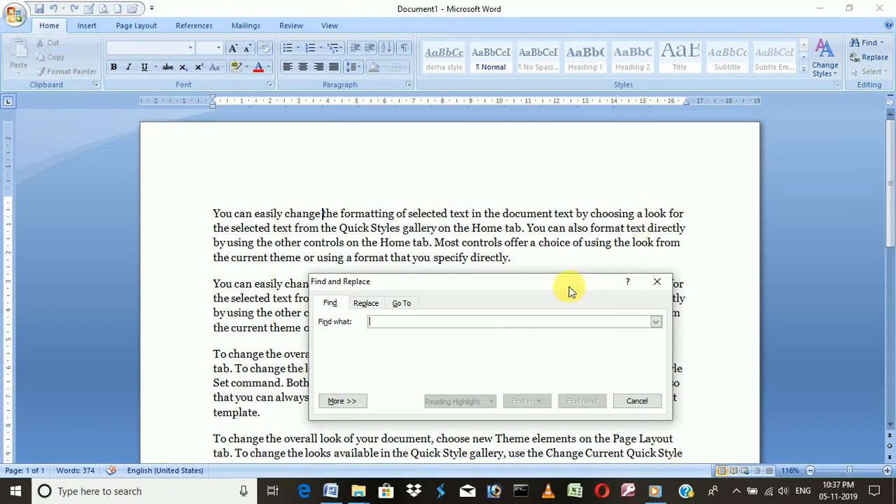
{"action": "left_click_drag", "start_coordinate": [568, 290], "coordinate": [495, 162]}
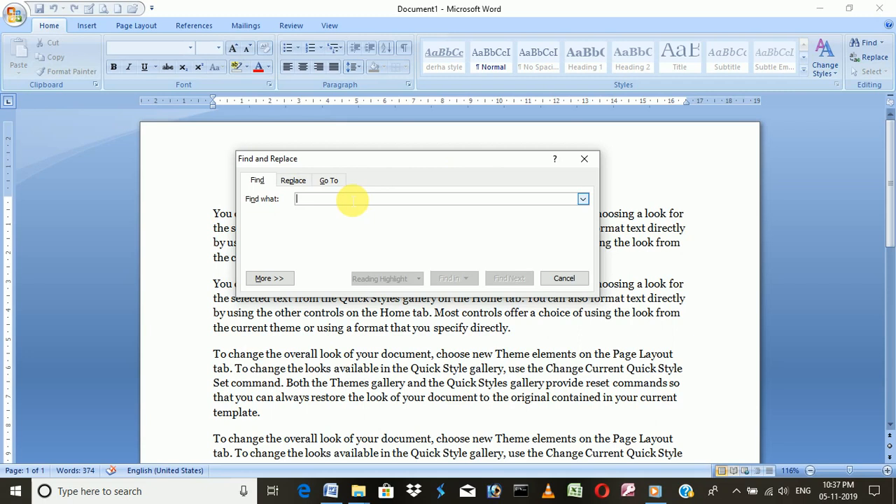
{"action": "type", "text": "t"}
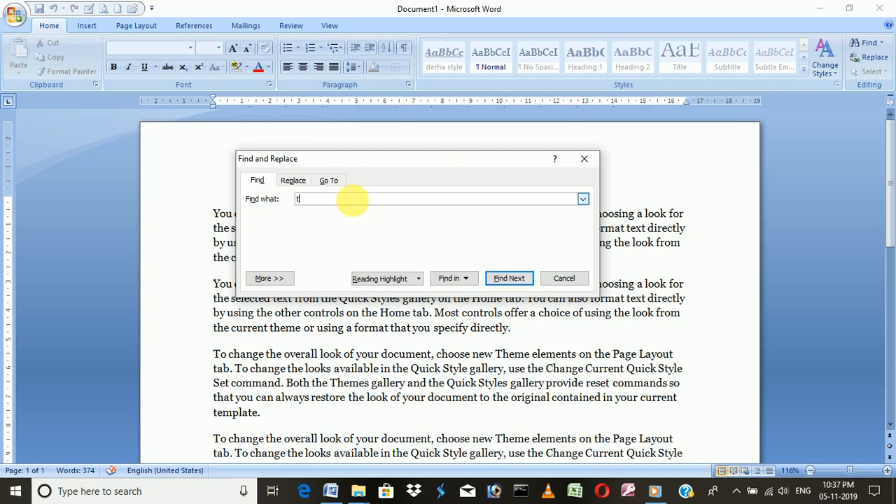
{"action": "type", "text": "o"}
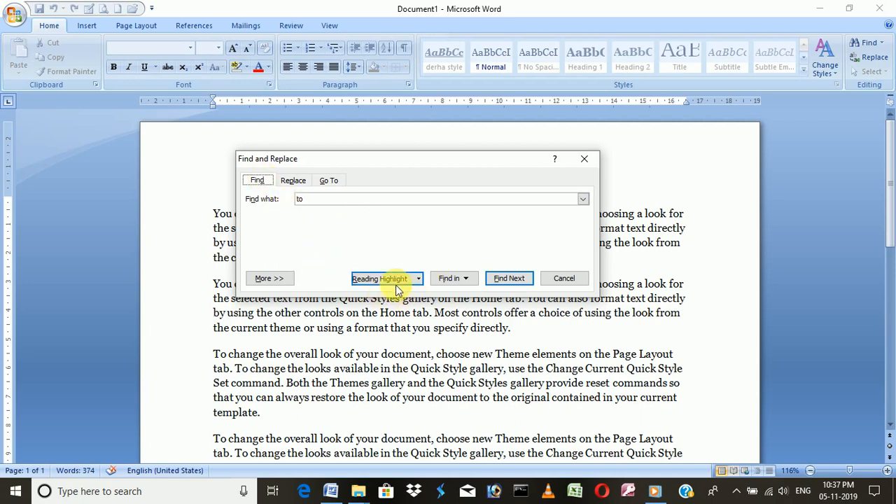
{"action": "left_click", "coordinate": [419, 280]}
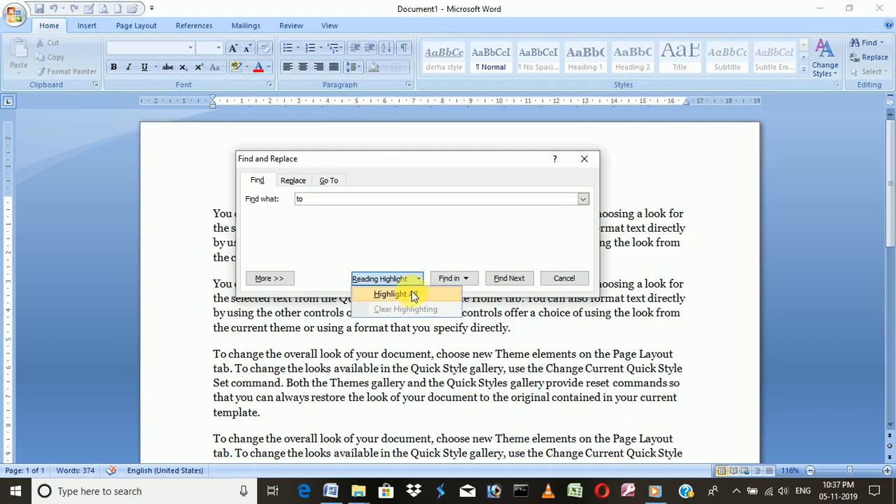
{"action": "left_click", "coordinate": [411, 297]}
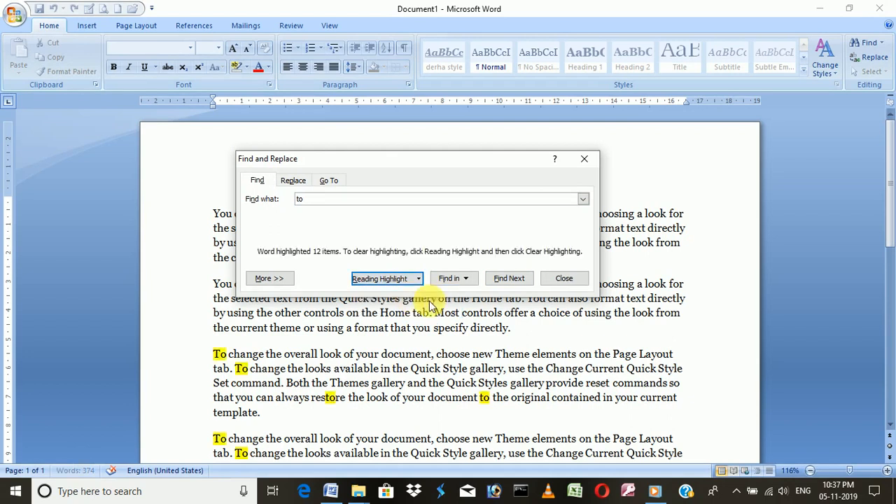
{"action": "scroll", "coordinate": [511, 382], "scroll_direction": "down", "scroll_amount": 6}
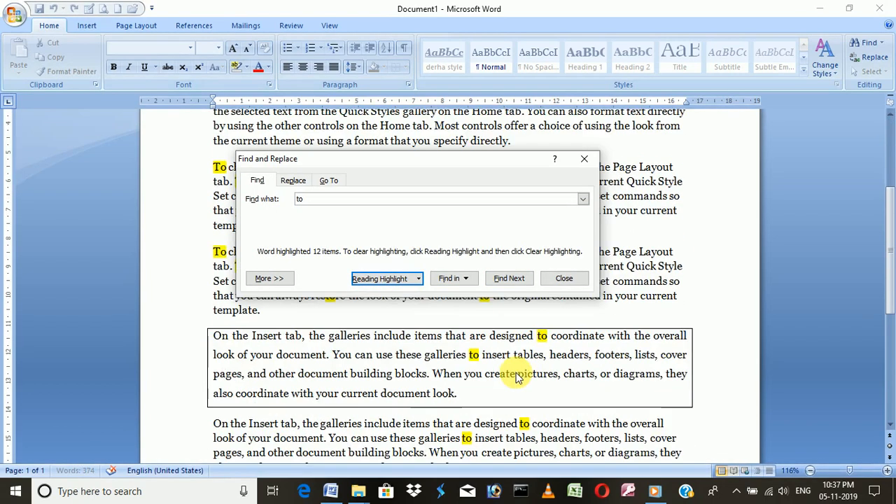
{"action": "scroll", "coordinate": [513, 383], "scroll_direction": "up", "scroll_amount": 6}
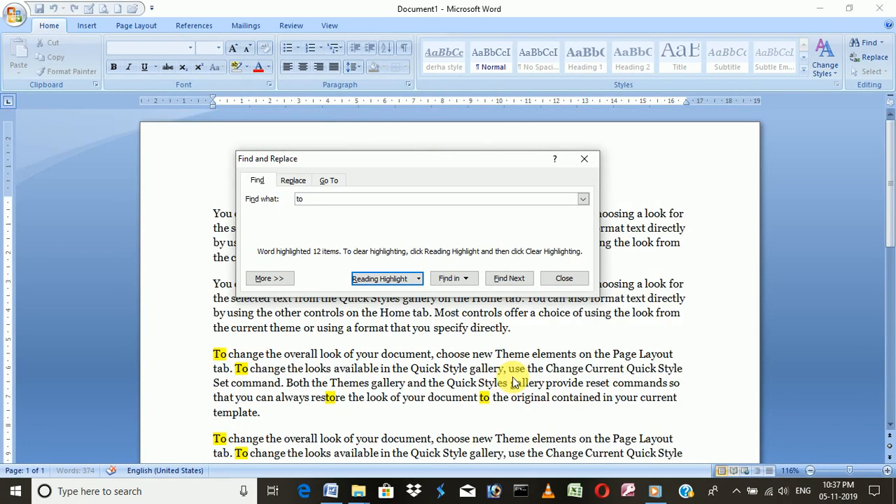
{"action": "scroll", "coordinate": [514, 383], "scroll_direction": "down", "scroll_amount": 4}
{"action": "scroll", "coordinate": [516, 371], "scroll_direction": "up", "scroll_amount": 4}
- Change the search text to "for" and highlight all its matches in the document
{"action": "left_click_drag", "start_coordinate": [321, 203], "coordinate": [266, 210]}
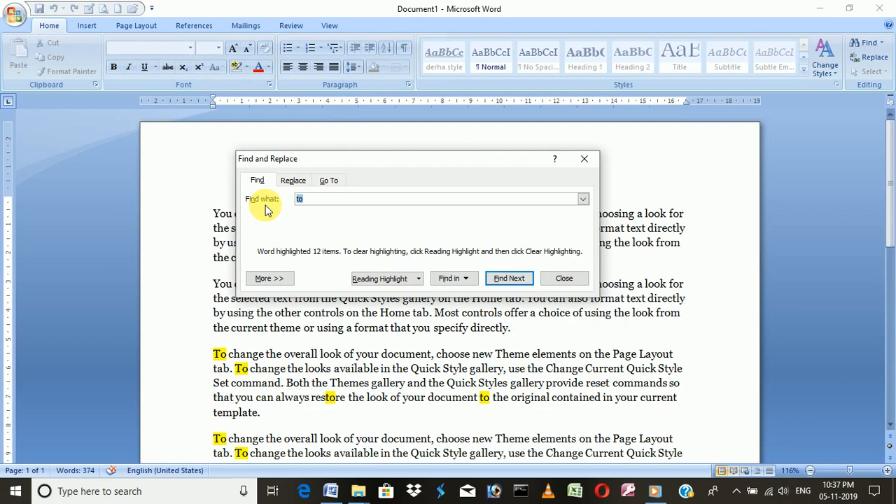
{"action": "type", "text": "for"}
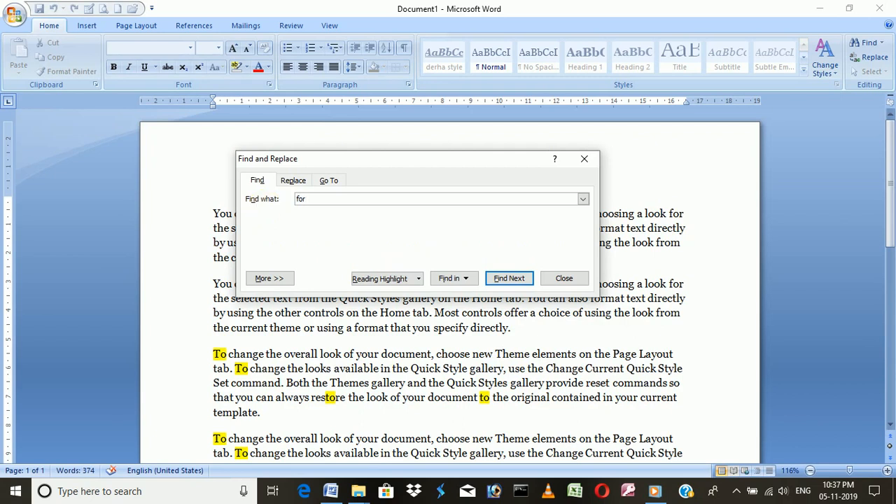
{"action": "left_click", "coordinate": [375, 278]}
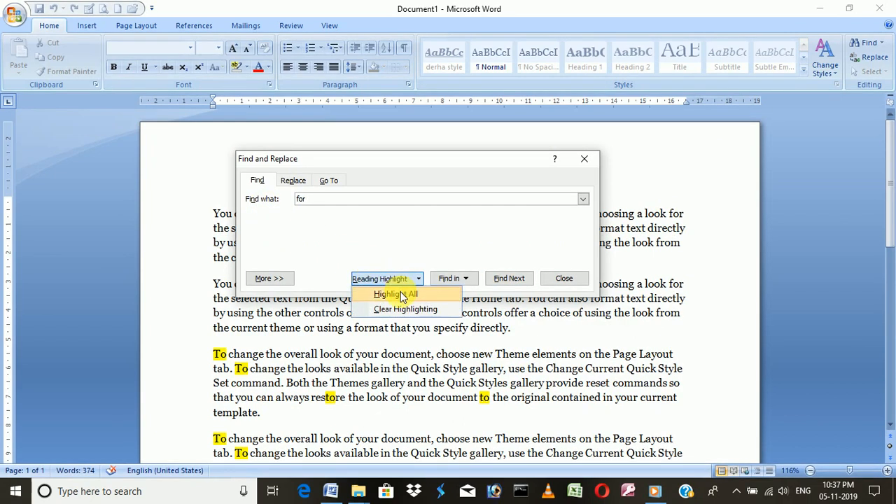
{"action": "left_click", "coordinate": [401, 295]}
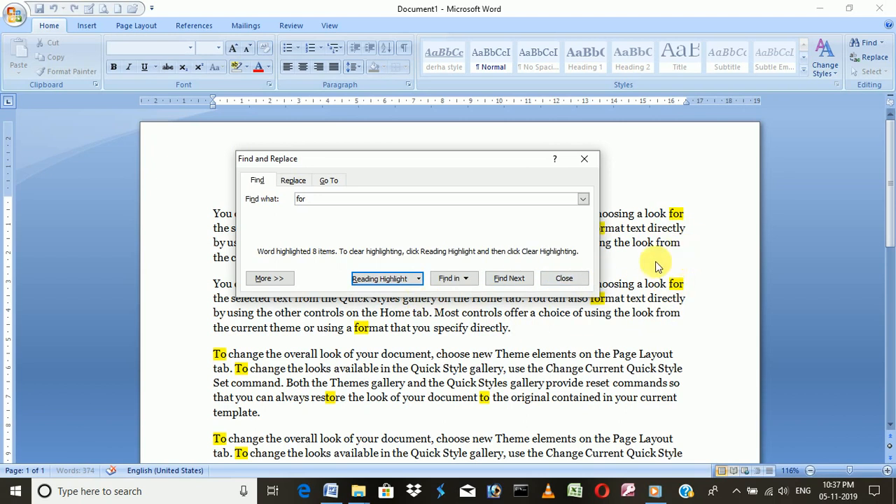
- Try to replace "i love you" with empty text, first as a single replacement and again for the whole document
{"action": "left_click", "coordinate": [302, 181]}
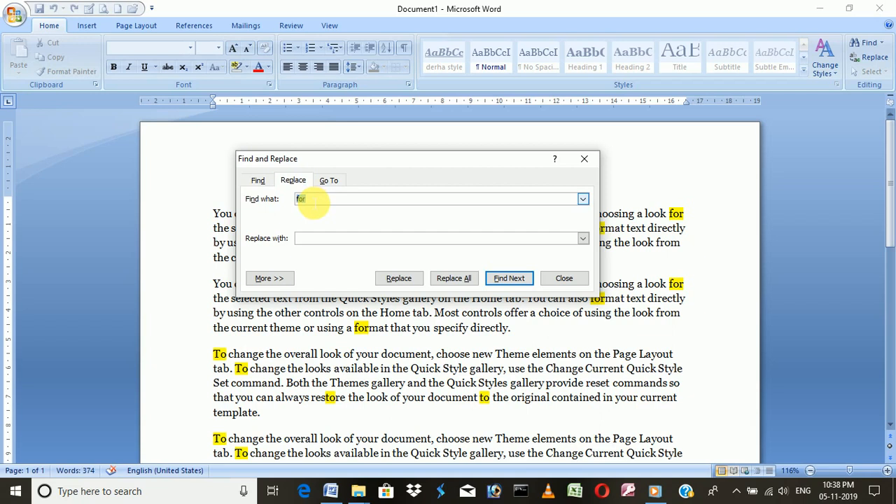
{"action": "key", "text": "BackSpace"}
{"action": "type", "text": "i love you"}
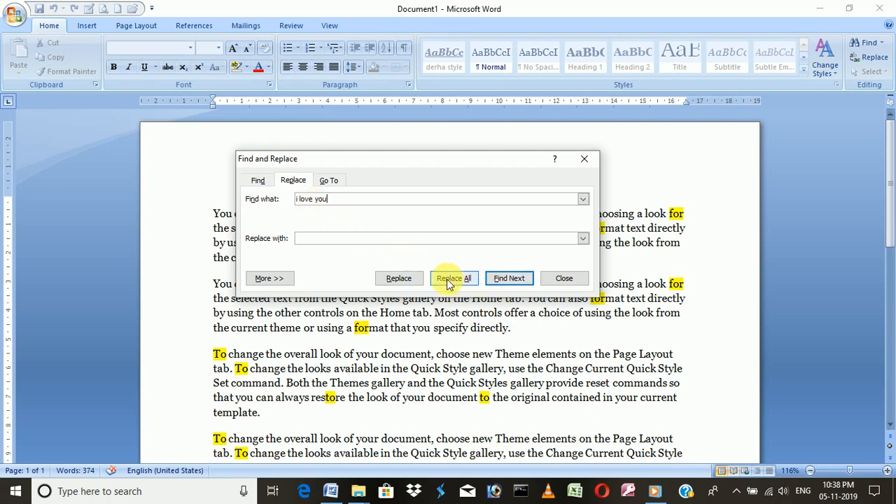
{"action": "left_click", "coordinate": [402, 282]}
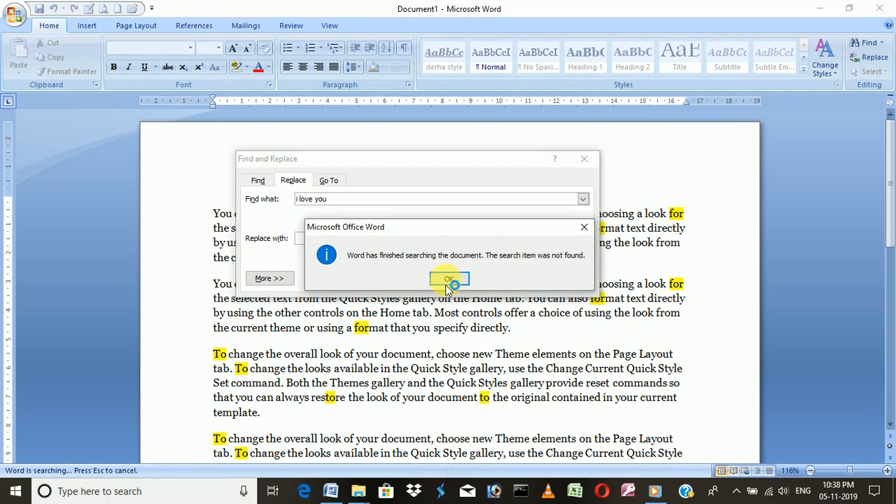
{"action": "left_click", "coordinate": [449, 280]}
{"action": "left_click", "coordinate": [464, 278]}
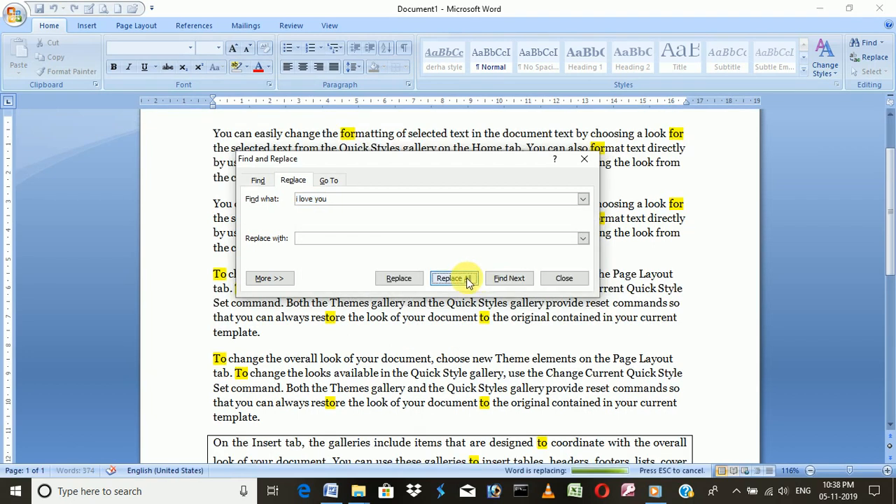
{"action": "left_click", "coordinate": [462, 280]}
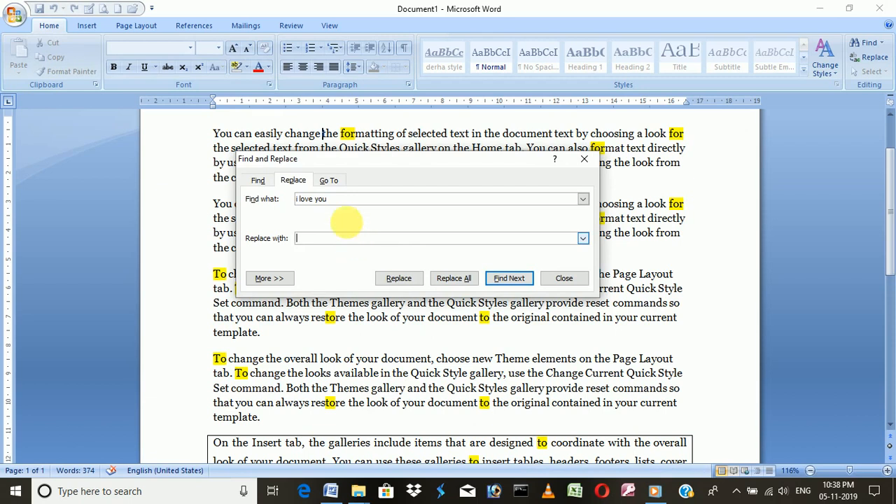
- Replace all occurrences of "for" in the document with "you call me"
{"action": "left_click", "coordinate": [272, 199]}
{"action": "type", "text": "for"}
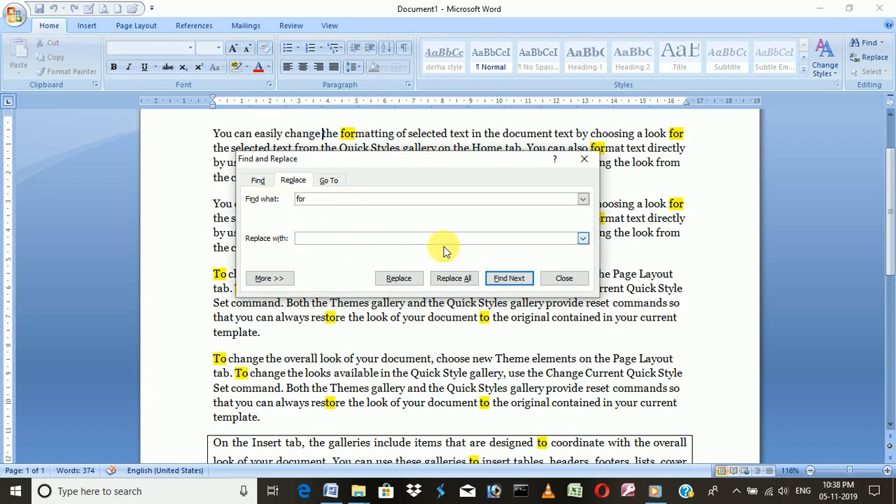
{"action": "left_click", "coordinate": [409, 242]}
{"action": "type", "text": "y"}
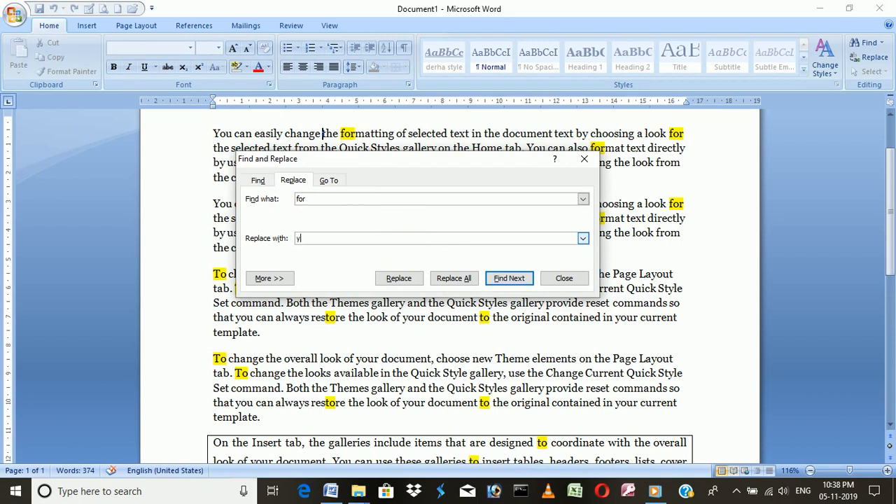
{"action": "type", "text": "ou call me"}
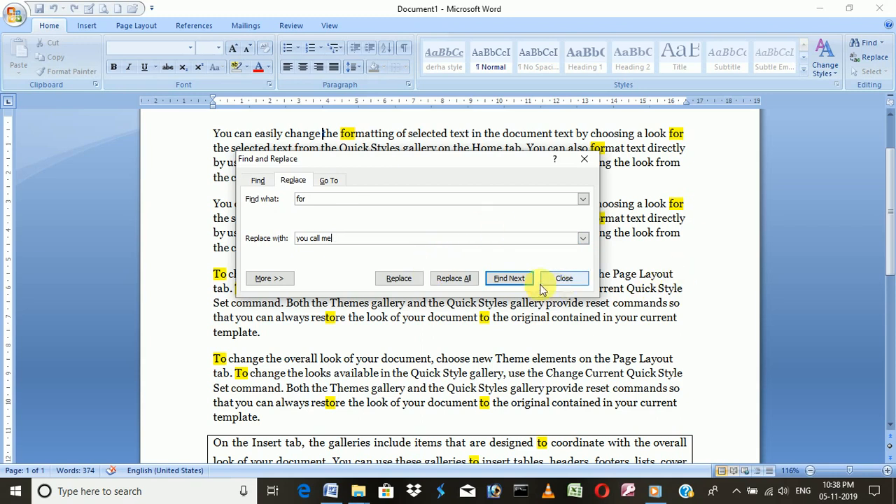
{"action": "left_click", "coordinate": [455, 279]}
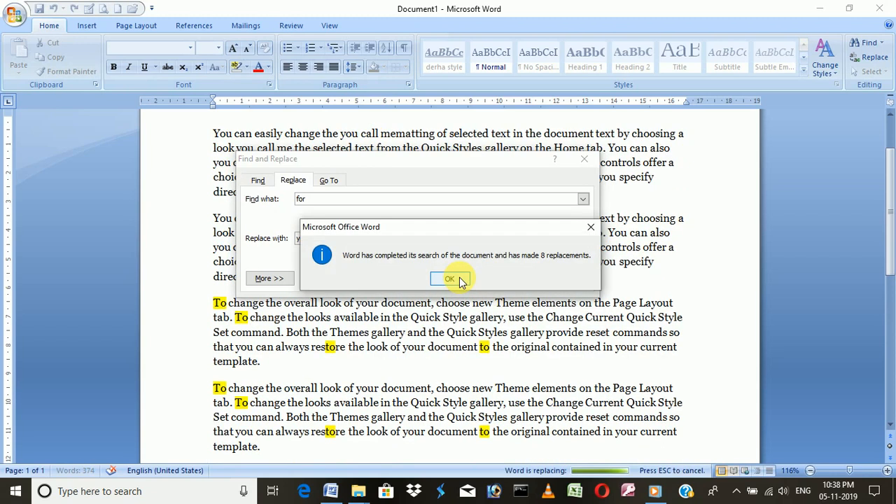
{"action": "left_click", "coordinate": [452, 279]}
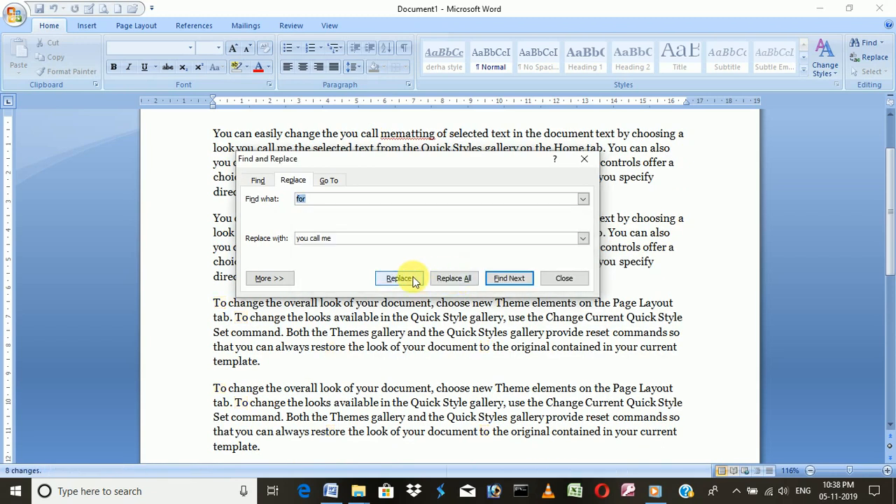
- Try to replace all occurrences of "for" in the document with "you"
{"action": "left_click_drag", "start_coordinate": [339, 243], "coordinate": [317, 239]}
{"action": "key", "text": "BackSpace"}
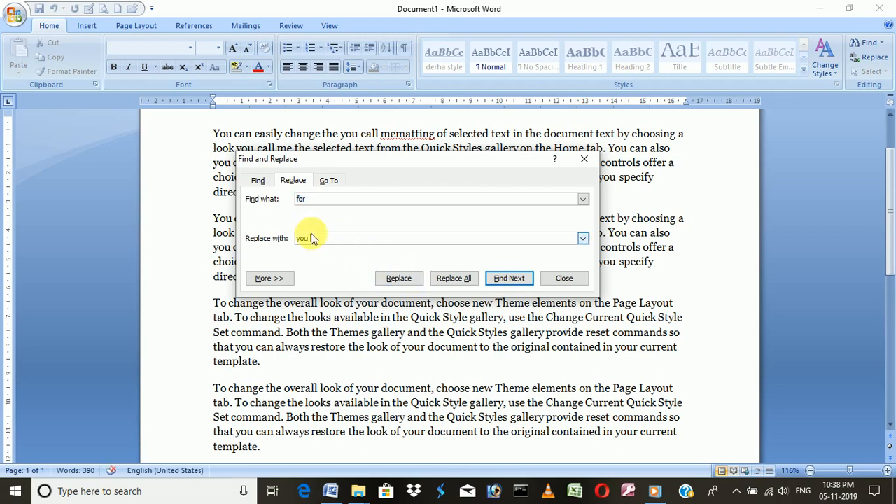
{"action": "left_click", "coordinate": [442, 284]}
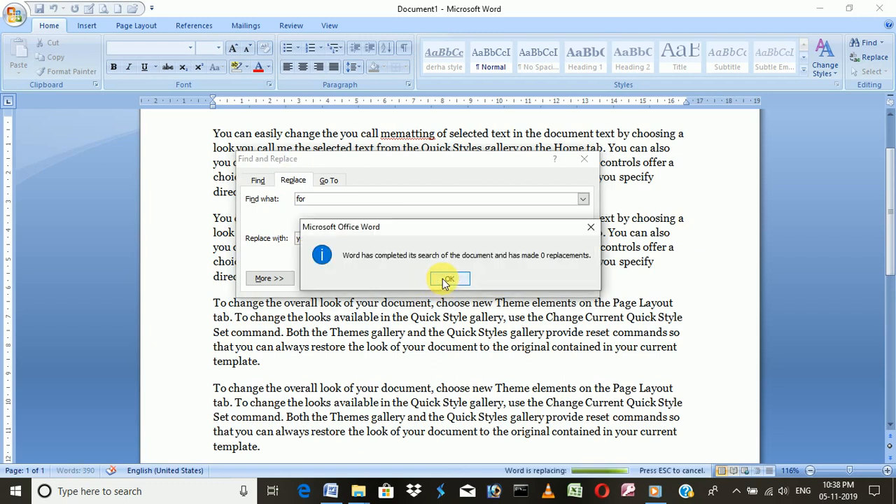
{"action": "left_click", "coordinate": [446, 280]}
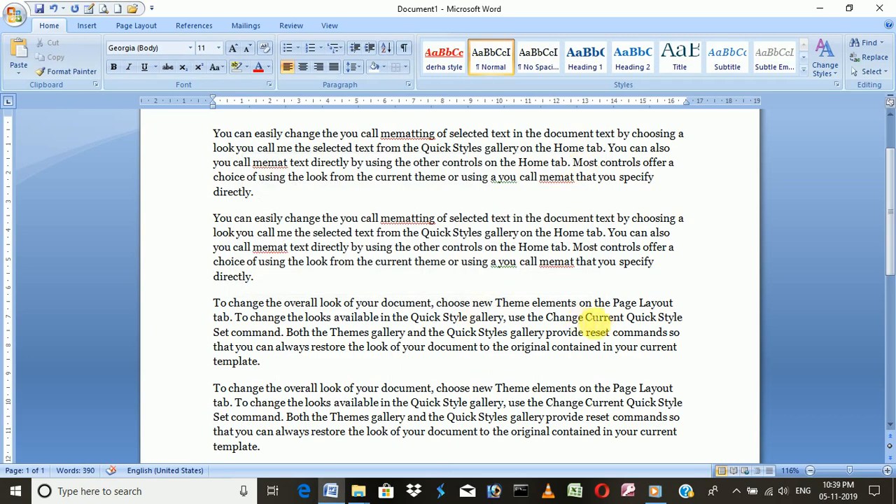
- Try to replace all "for" with "you" in the selected first paragraph, extending the replacement to the rest of the document
{"action": "scroll", "coordinate": [575, 312], "scroll_direction": "up", "scroll_amount": 2}
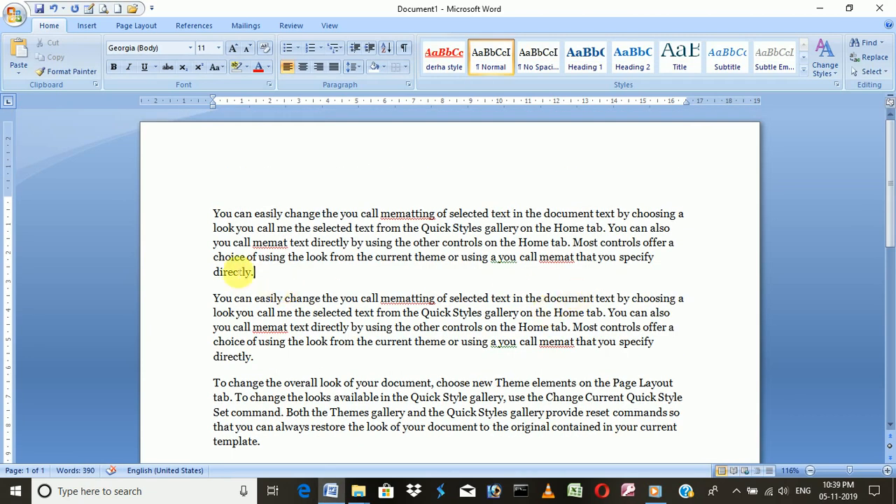
{"action": "left_click_drag", "start_coordinate": [253, 272], "coordinate": [175, 200]}
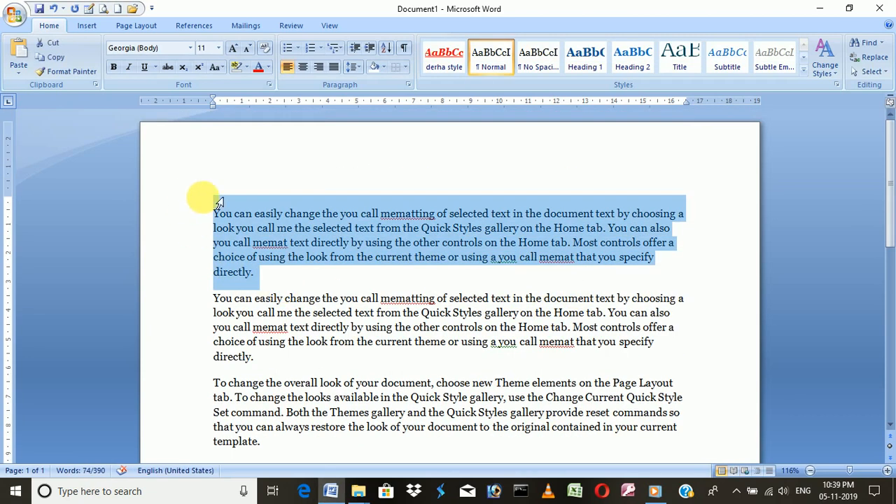
{"action": "left_click", "coordinate": [868, 59]}
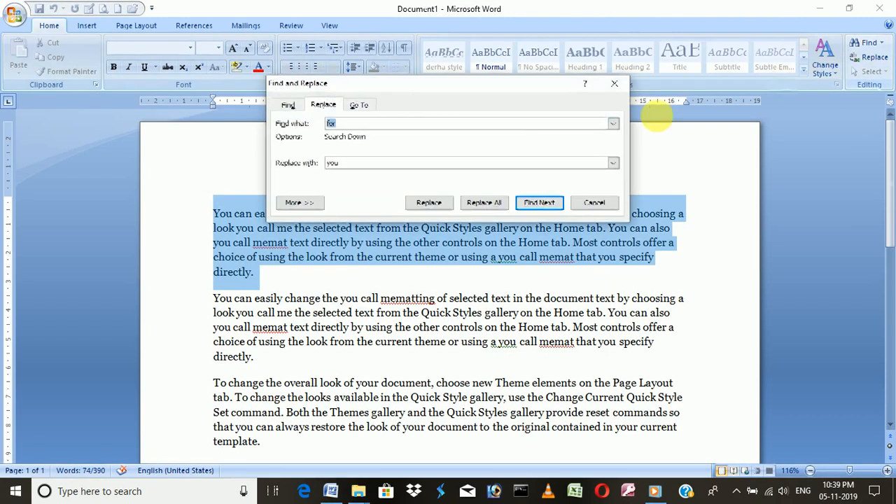
{"action": "left_click", "coordinate": [343, 161]}
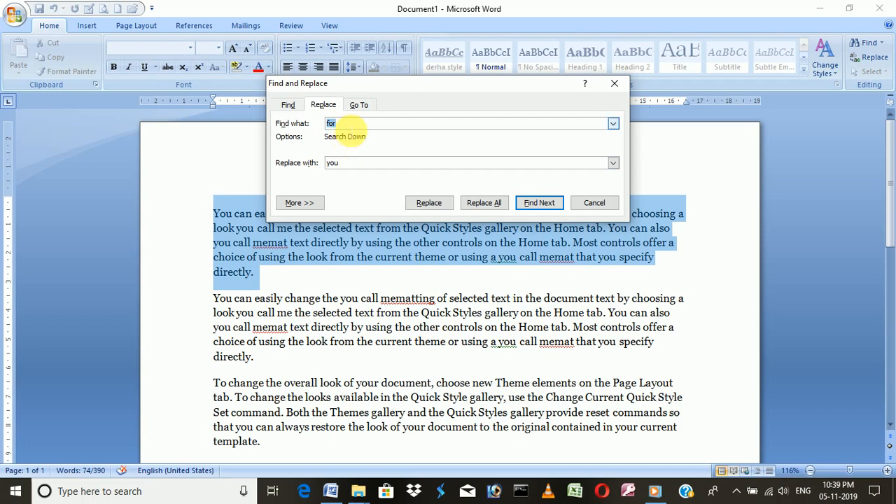
{"action": "left_click", "coordinate": [491, 205]}
{"action": "left_click", "coordinate": [425, 280]}
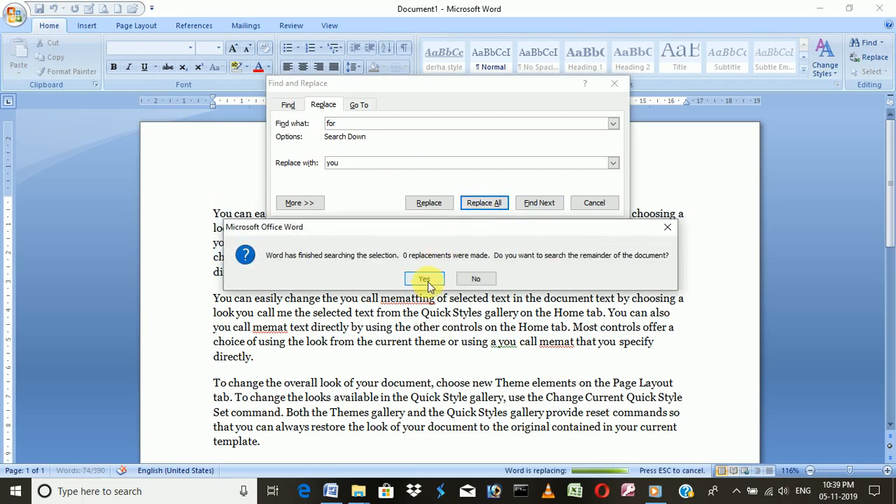
{"action": "left_click", "coordinate": [451, 279]}
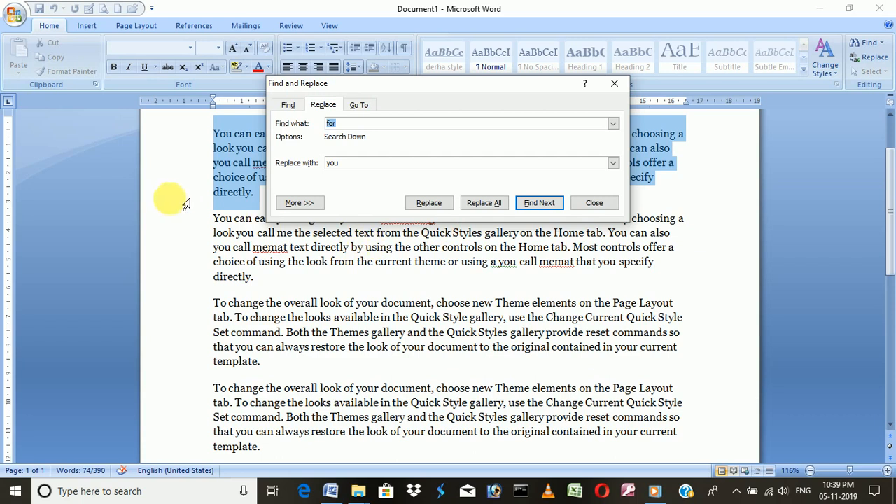
- Check which parts of the document the search for "for" can cover, leave Find and Replace and deselect the paragraph
{"action": "left_click", "coordinate": [231, 186]}
{"action": "left_click", "coordinate": [287, 175]}
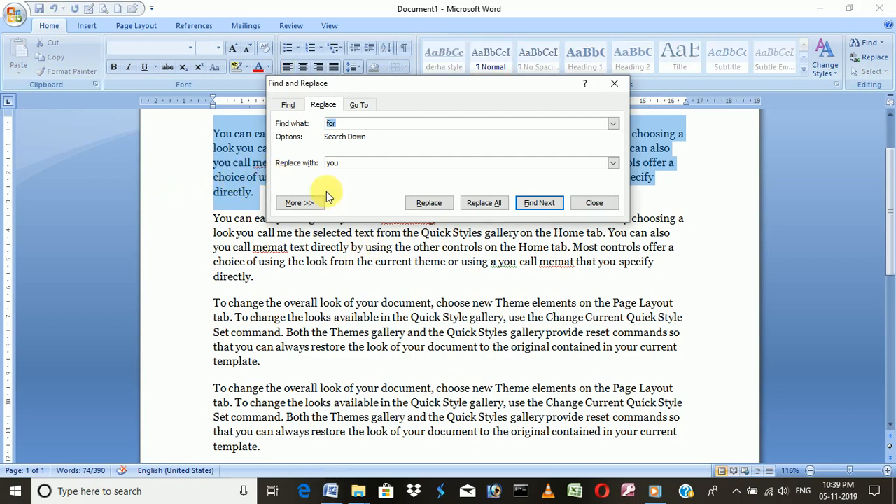
{"action": "left_click", "coordinate": [348, 165]}
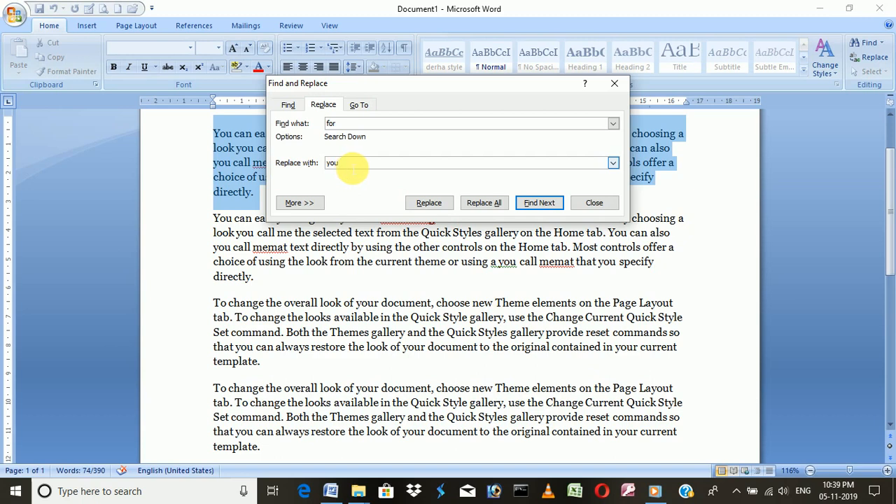
{"action": "left_click", "coordinate": [288, 105]}
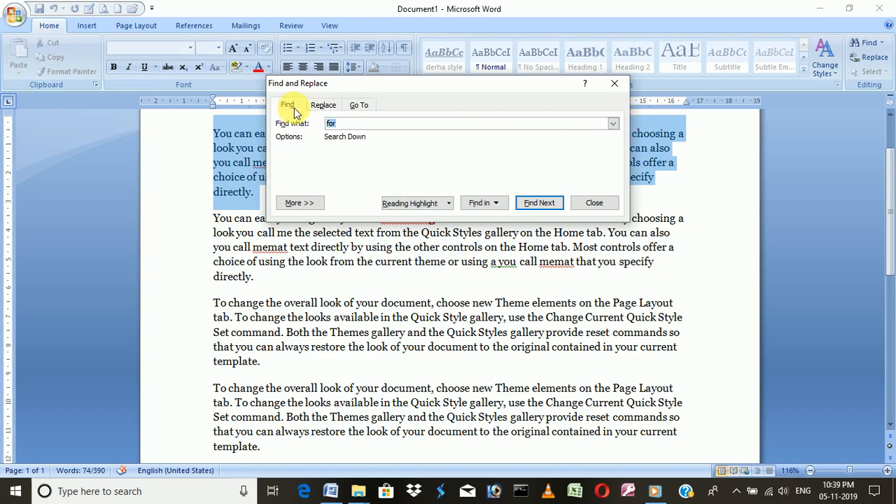
{"action": "left_click", "coordinate": [495, 205]}
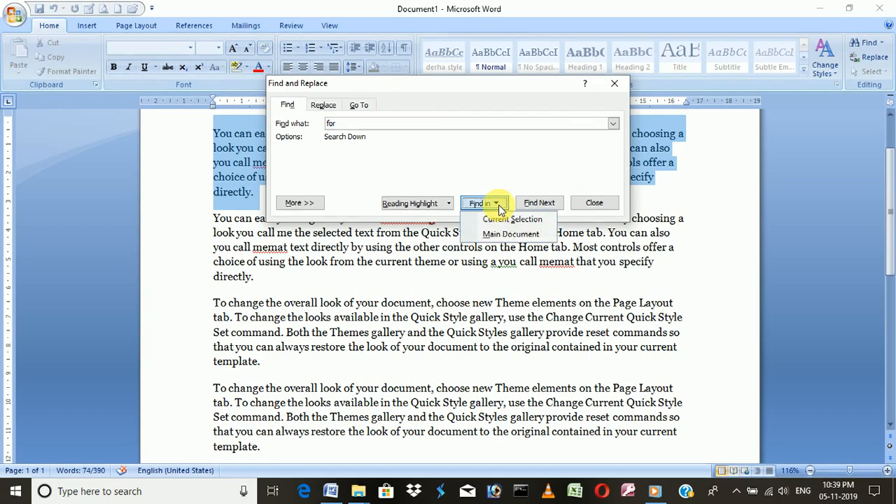
{"action": "left_click", "coordinate": [612, 83]}
{"action": "left_click", "coordinate": [611, 83]}
{"action": "left_click", "coordinate": [436, 188]}
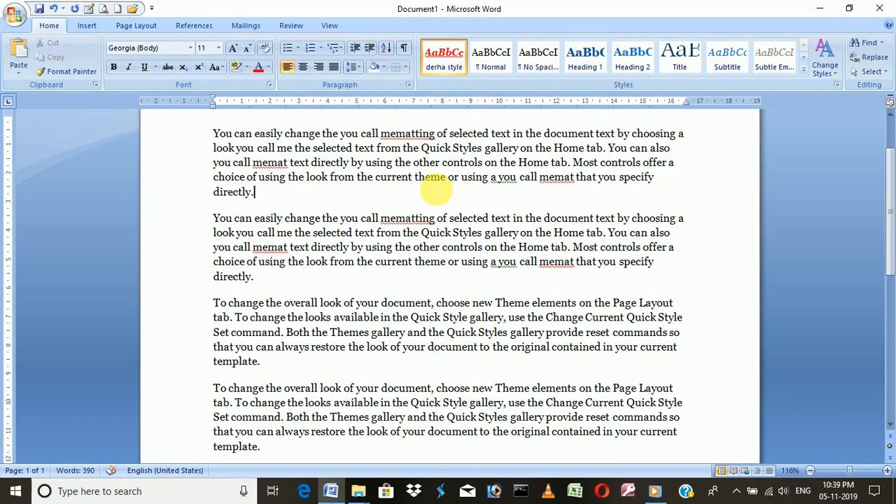
- Search for "for" by highlighting all its matches and searching the main document, then close the search
{"action": "left_click", "coordinate": [869, 43]}
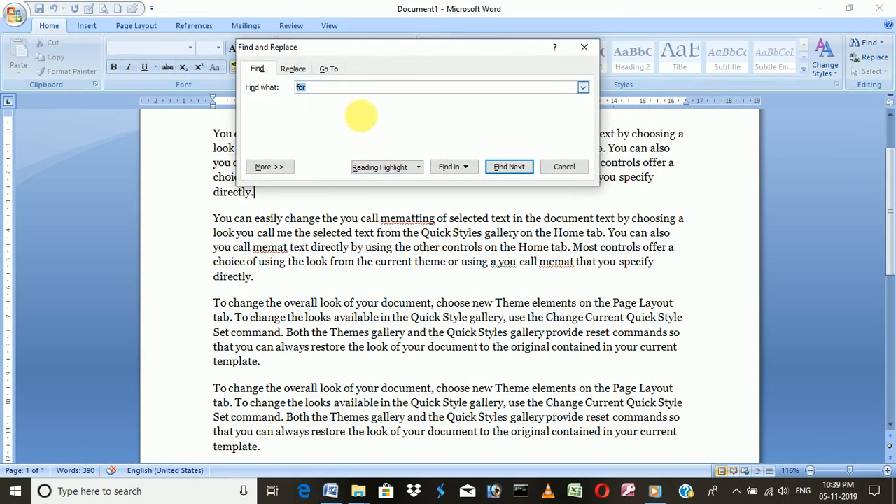
{"action": "left_click", "coordinate": [398, 168]}
{"action": "left_click", "coordinate": [414, 185]}
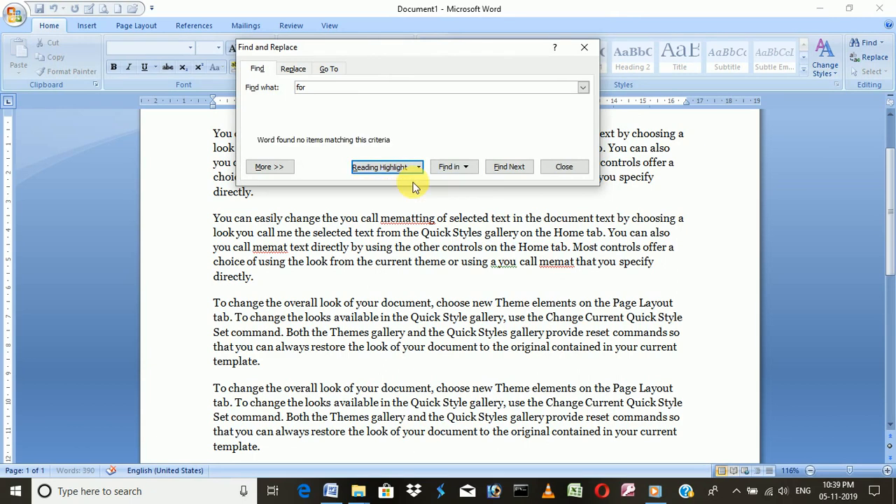
{"action": "left_click", "coordinate": [422, 174]}
{"action": "left_click", "coordinate": [411, 183]}
{"action": "left_click", "coordinate": [483, 207]}
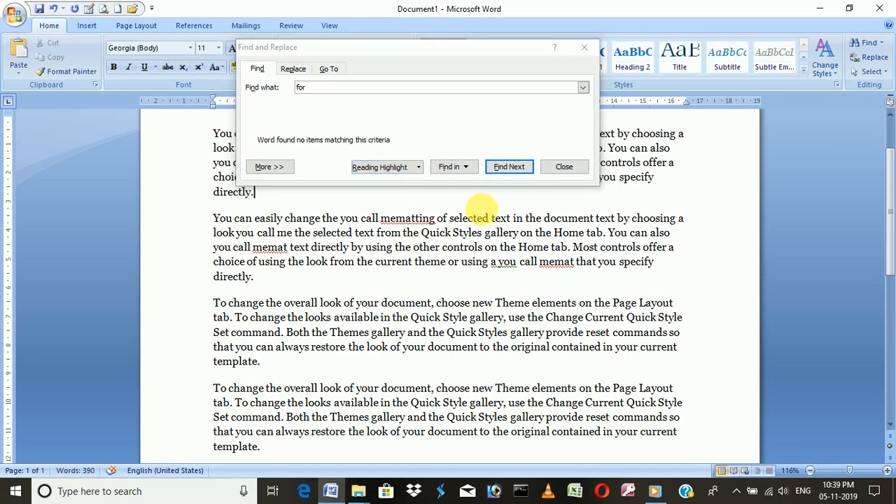
{"action": "left_click", "coordinate": [468, 171]}
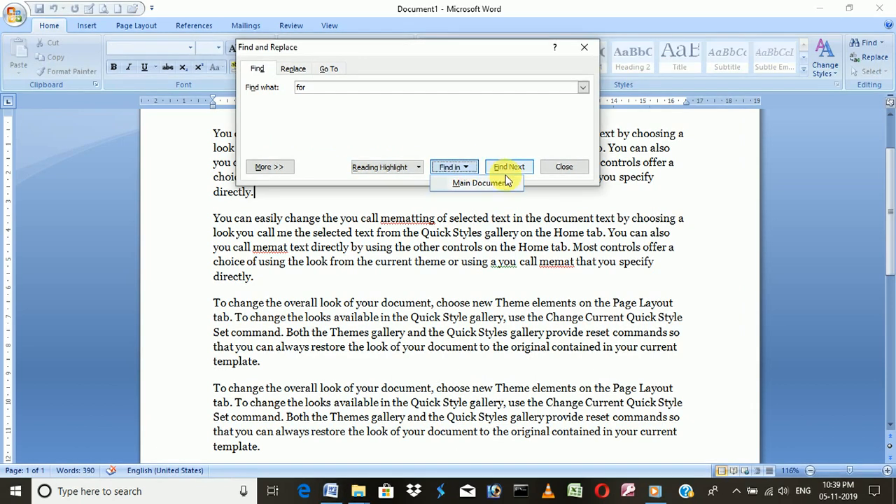
{"action": "left_click", "coordinate": [500, 181]}
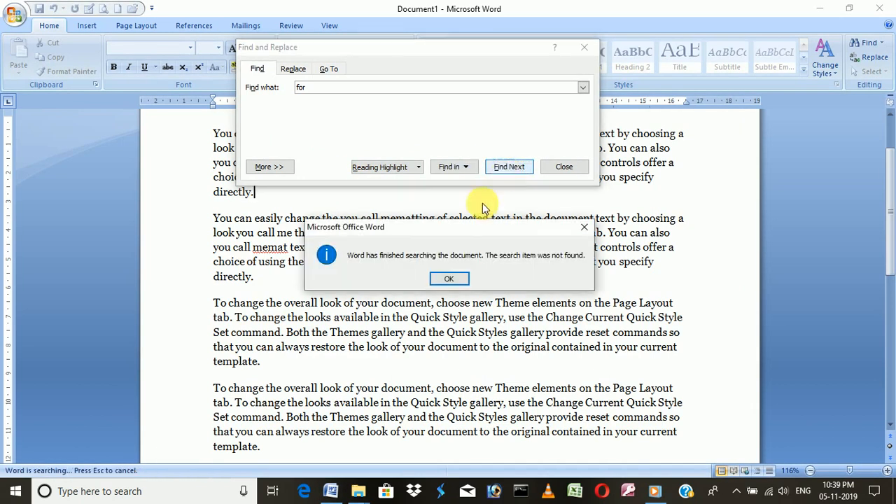
{"action": "left_click", "coordinate": [449, 278]}
{"action": "left_click", "coordinate": [582, 47]}
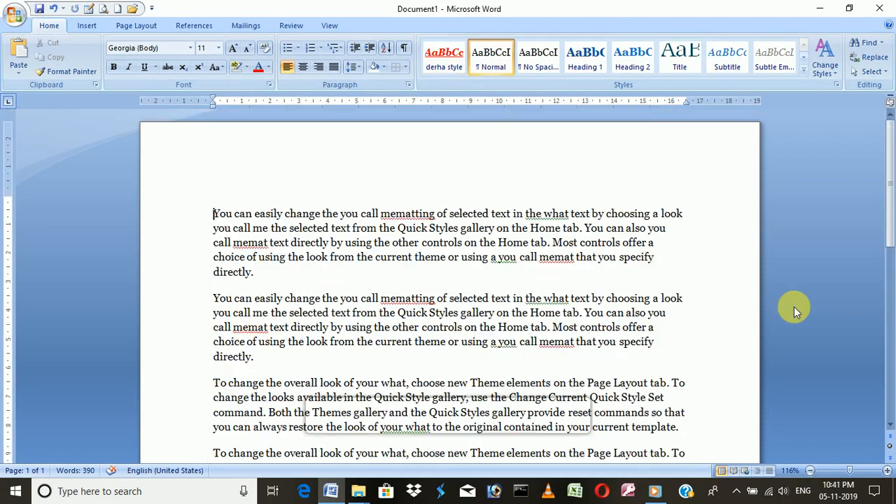
- Replace all occurrences of "you" in the document with "U" and close Find and Replace
{"action": "left_click", "coordinate": [870, 56]}
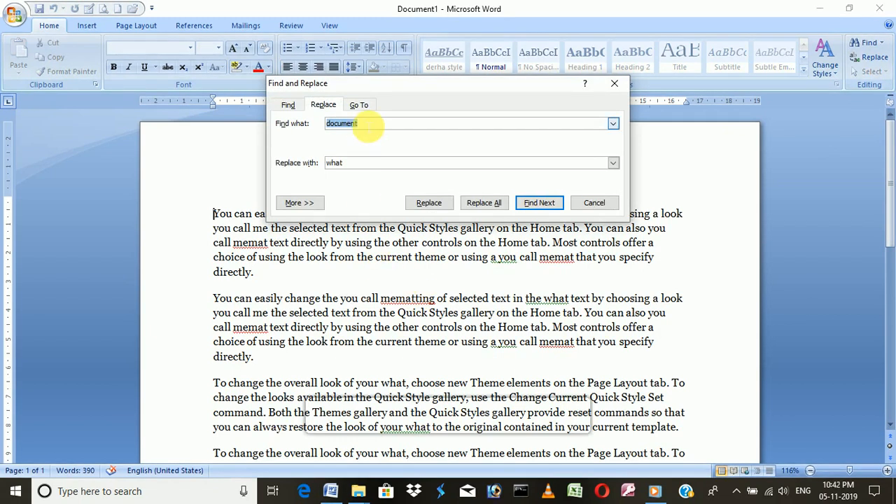
{"action": "key", "text": "BackSpace"}
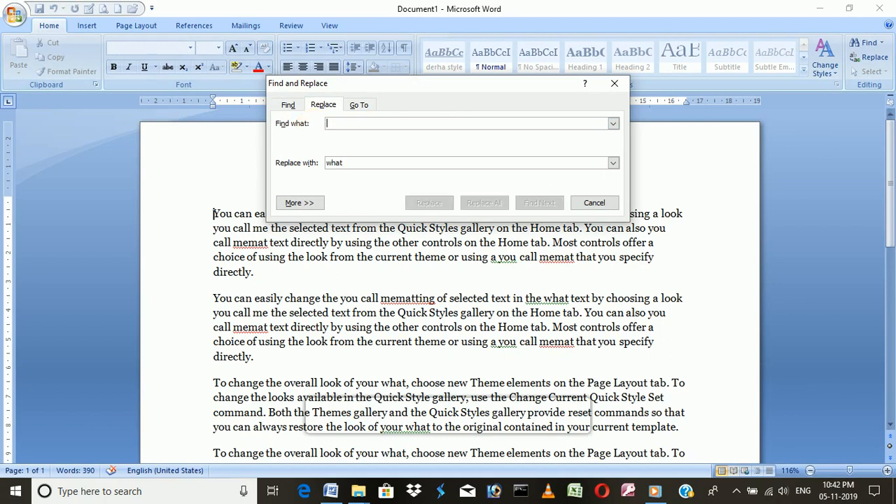
{"action": "double_click", "coordinate": [351, 163]}
{"action": "key", "text": "BackSpace"}
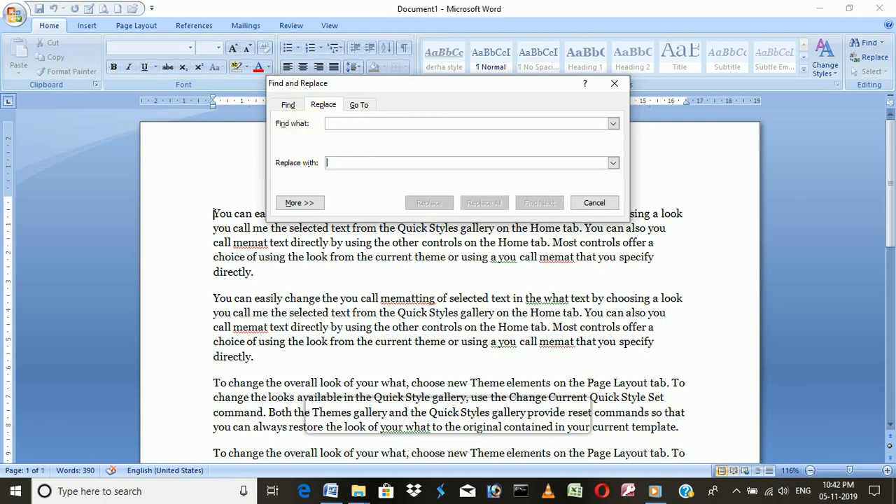
{"action": "left_click", "coordinate": [354, 127]}
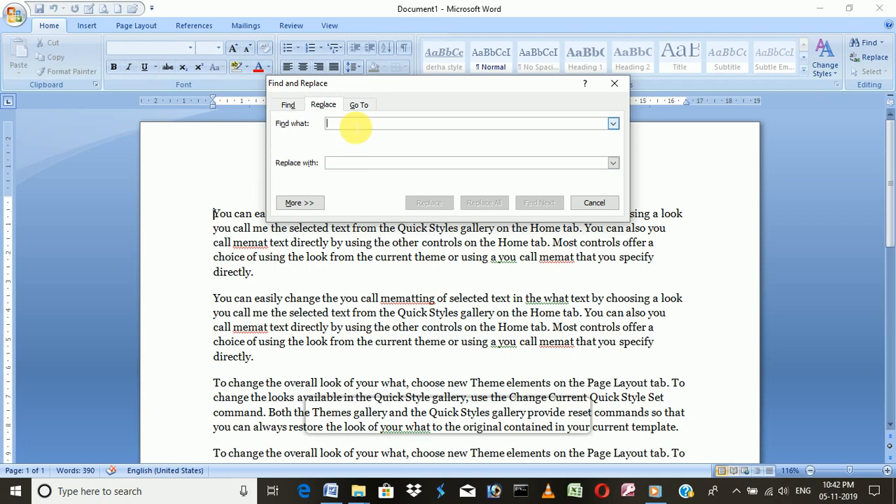
{"action": "type", "text": "you"}
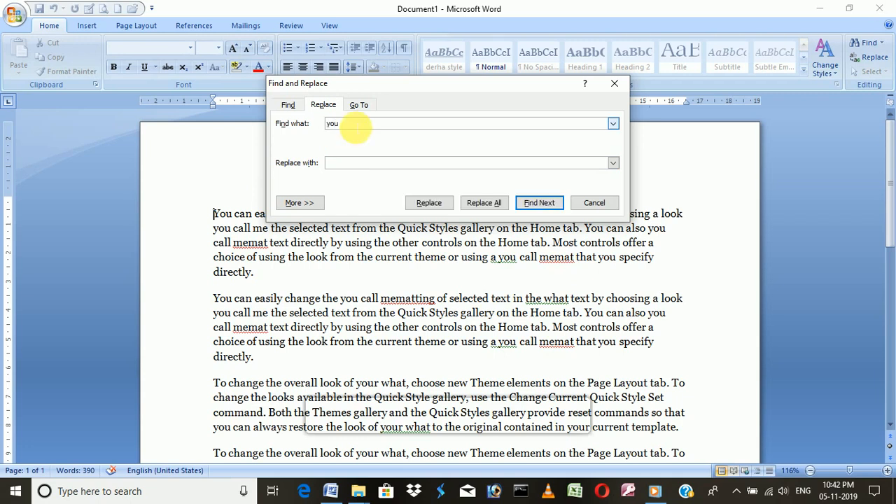
{"action": "left_click", "coordinate": [350, 168]}
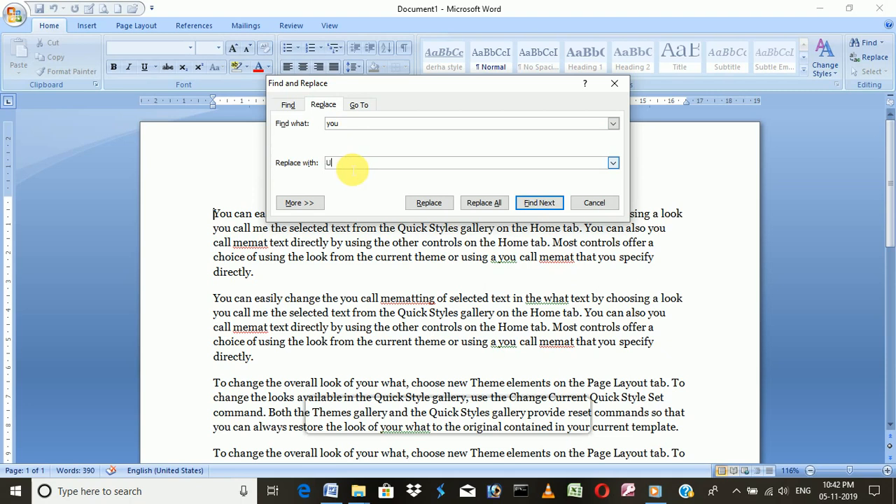
{"action": "left_click", "coordinate": [479, 203]}
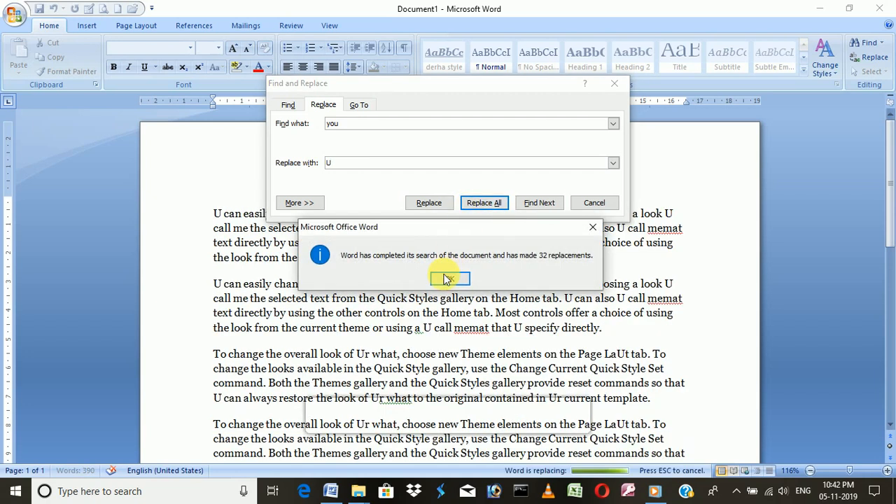
{"action": "left_click", "coordinate": [450, 279]}
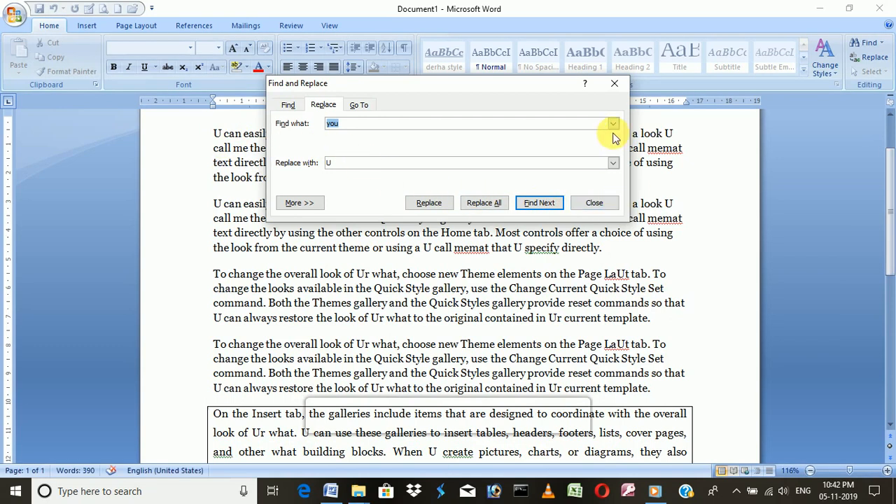
{"action": "left_click", "coordinate": [595, 202]}
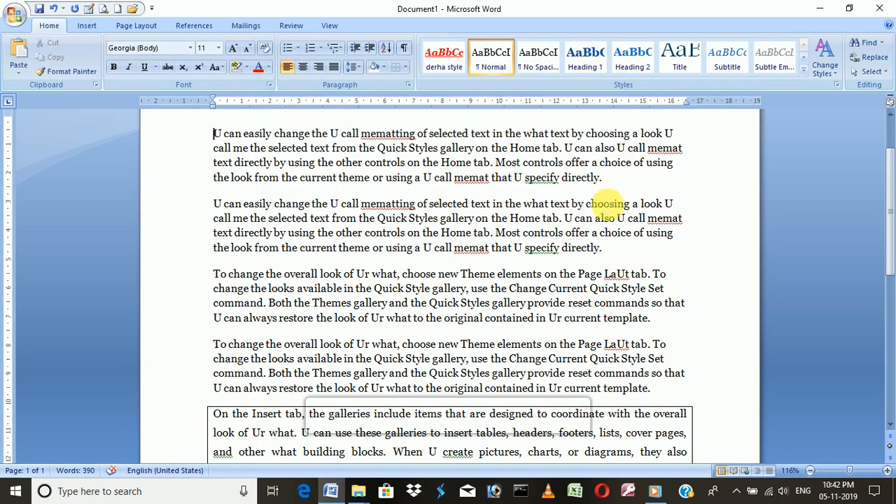
- Select all the text in the document and switch on Select Objects mode
{"action": "left_click", "coordinate": [879, 73]}
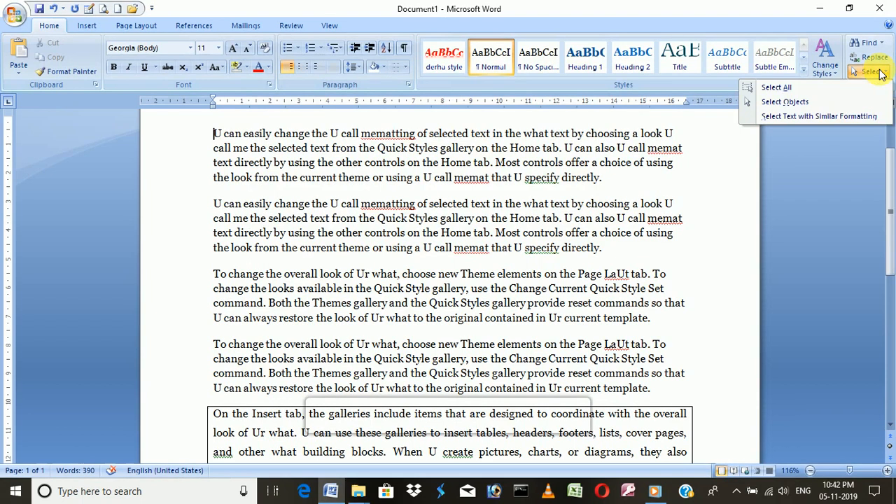
{"action": "left_click", "coordinate": [801, 87]}
{"action": "left_click", "coordinate": [875, 71]}
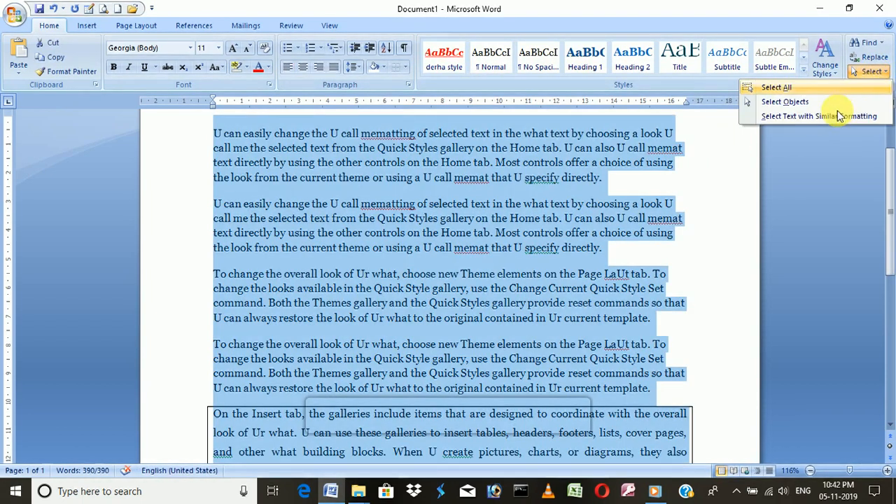
{"action": "left_click", "coordinate": [808, 102]}
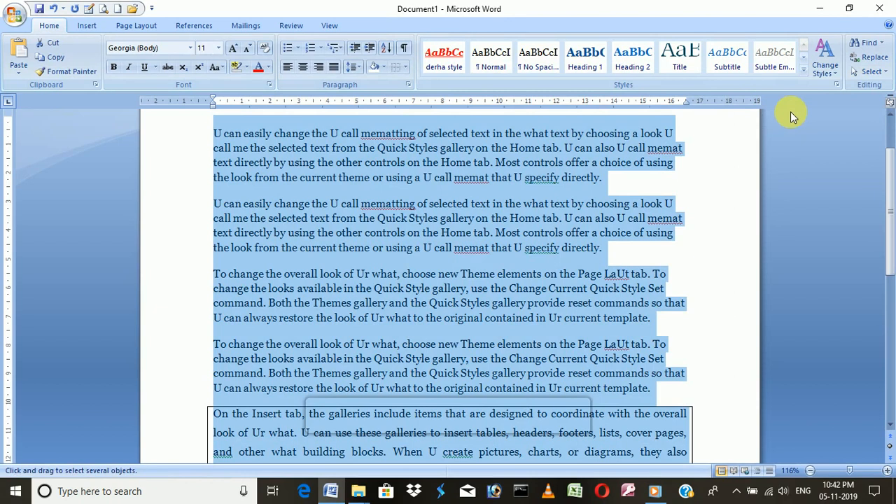
- Review the available selection options and the commands for inserting objects, leaving the selection mode as it is
{"action": "left_click", "coordinate": [883, 72]}
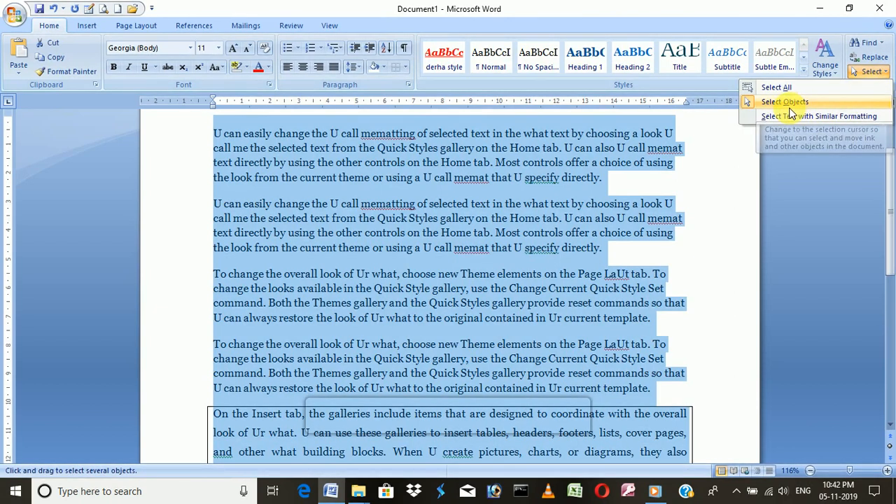
{"action": "left_click", "coordinate": [90, 27]}
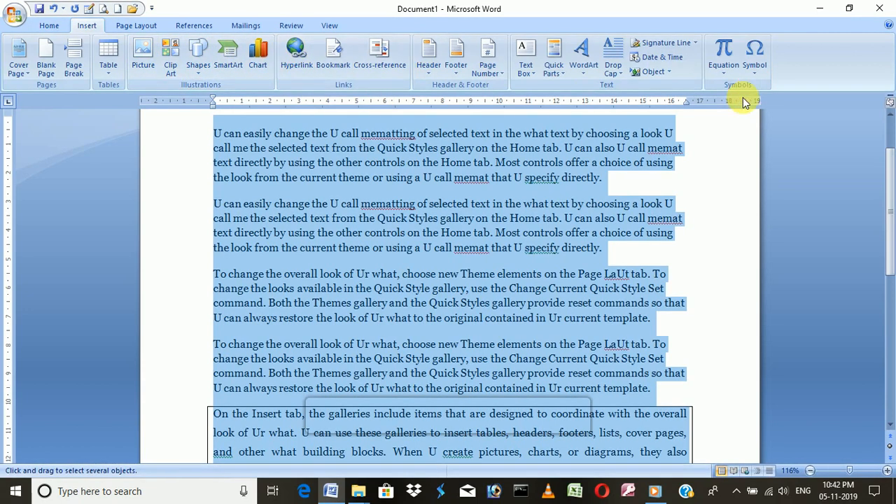
{"action": "left_click", "coordinate": [57, 25]}
{"action": "left_click", "coordinate": [870, 71]}
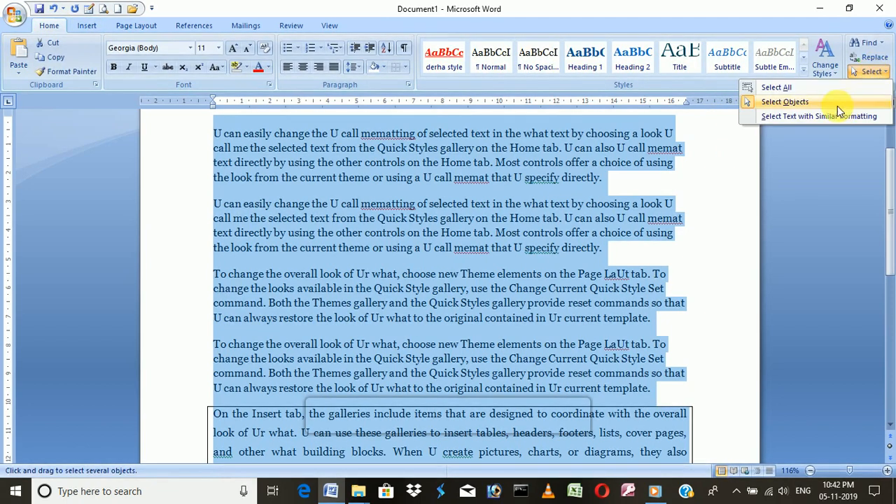
{"action": "left_click", "coordinate": [773, 182]}
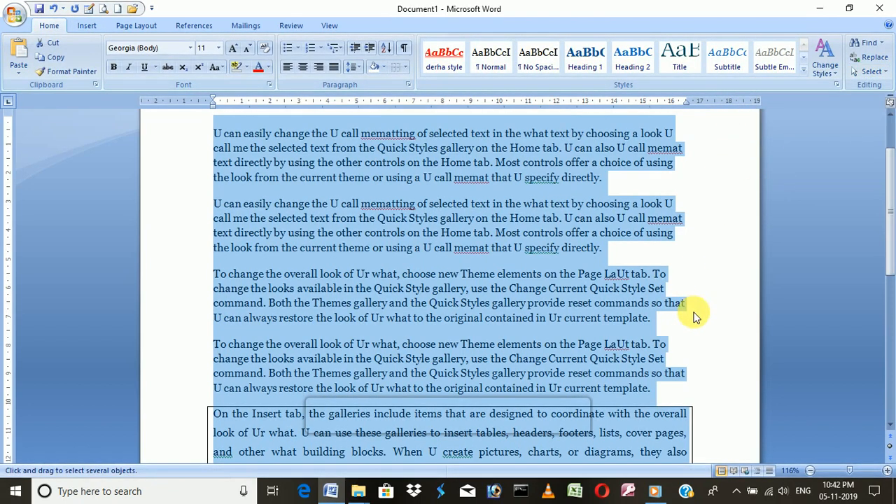